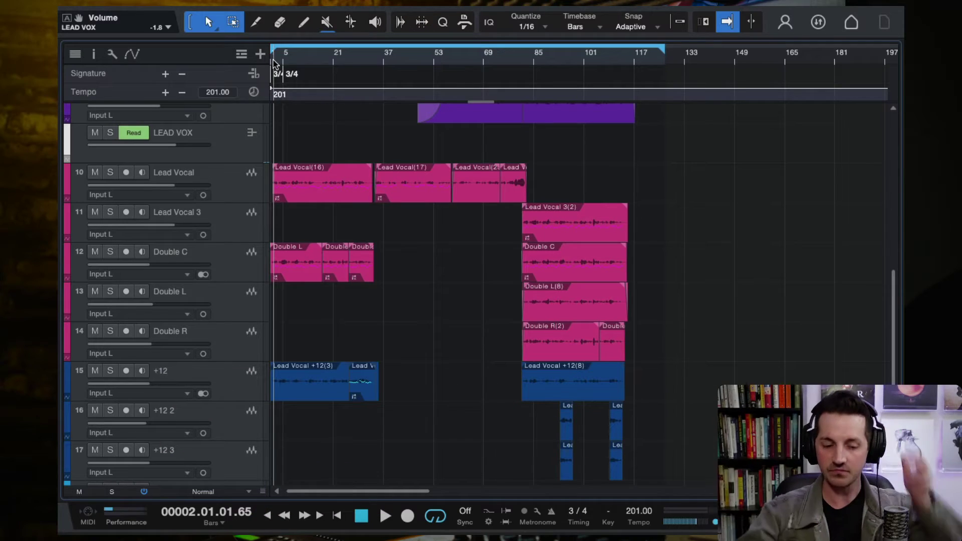
# Highlight the vocal tracks from Lead Vocal through +12 3 and place the playhead at about bar 8
pyautogui.scroll(4, 461, 216)
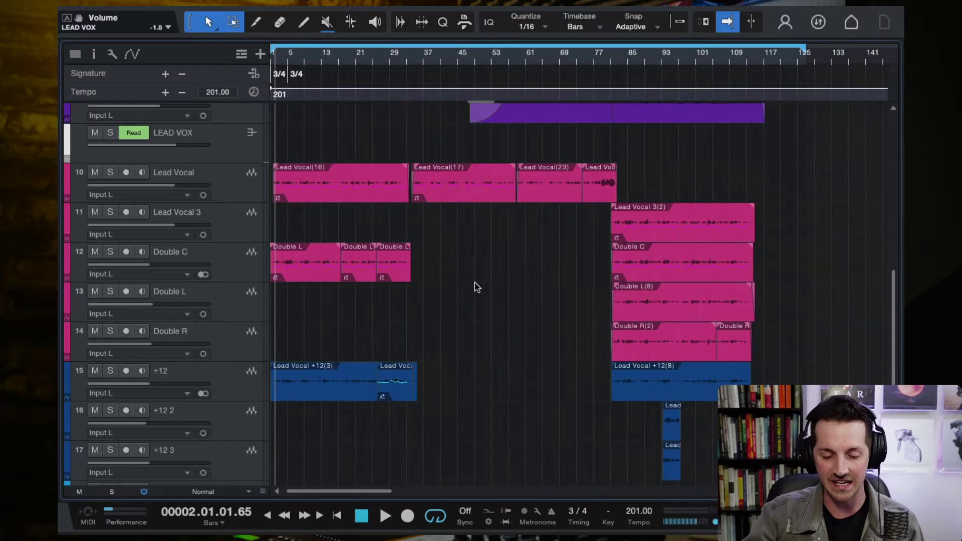
pyautogui.scroll(-3, 483, 322)
pyautogui.scroll(3, 485, 324)
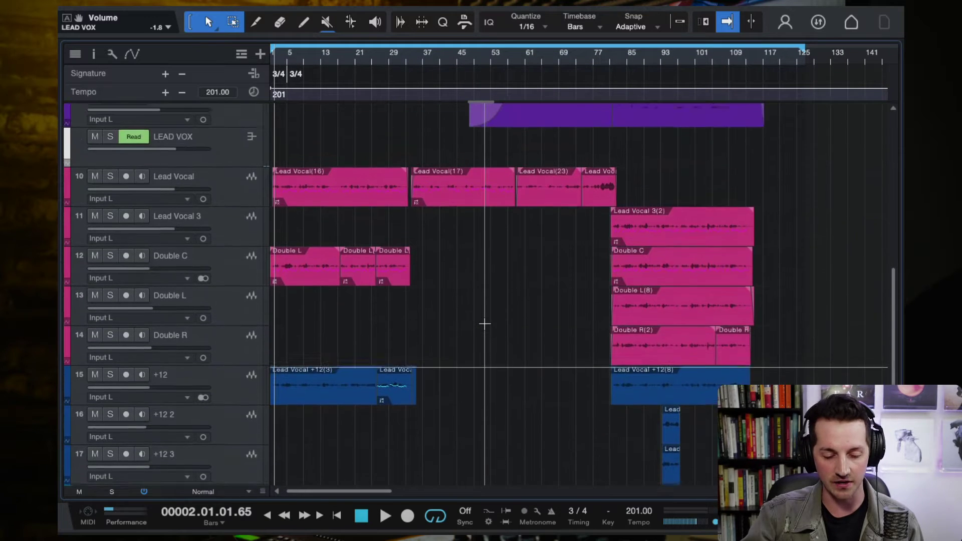
pyautogui.click(230, 189)
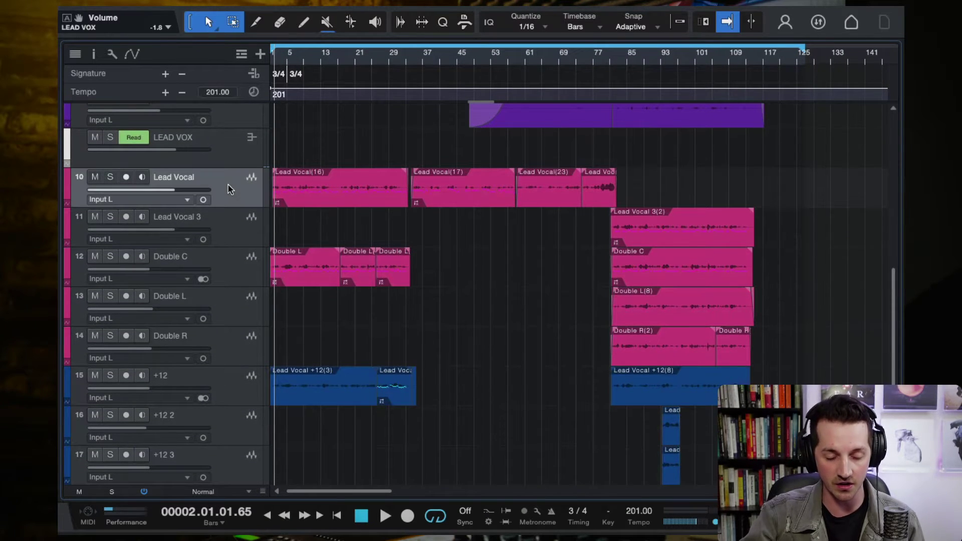
pyautogui.keyDown('shift'); pyautogui.click(235, 476); pyautogui.keyUp('shift')
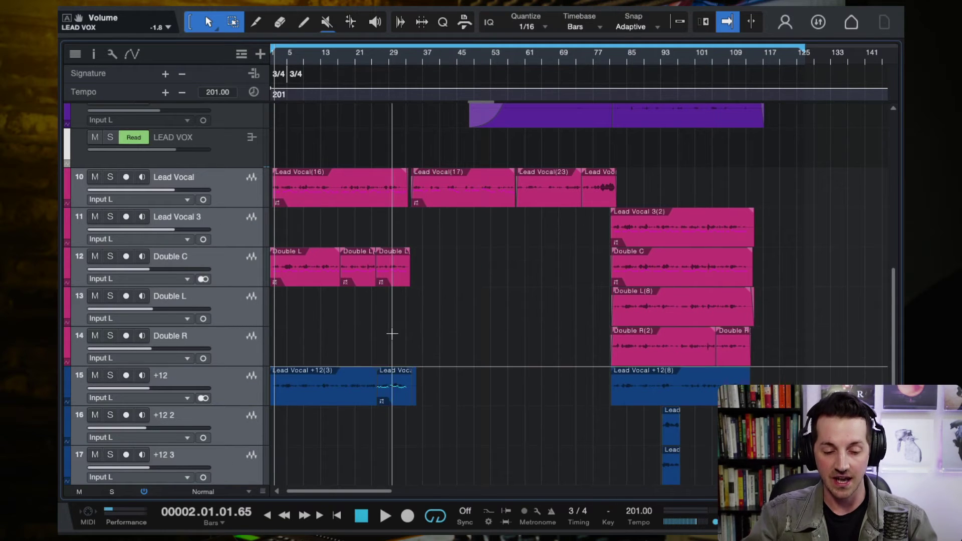
pyautogui.click(302, 58)
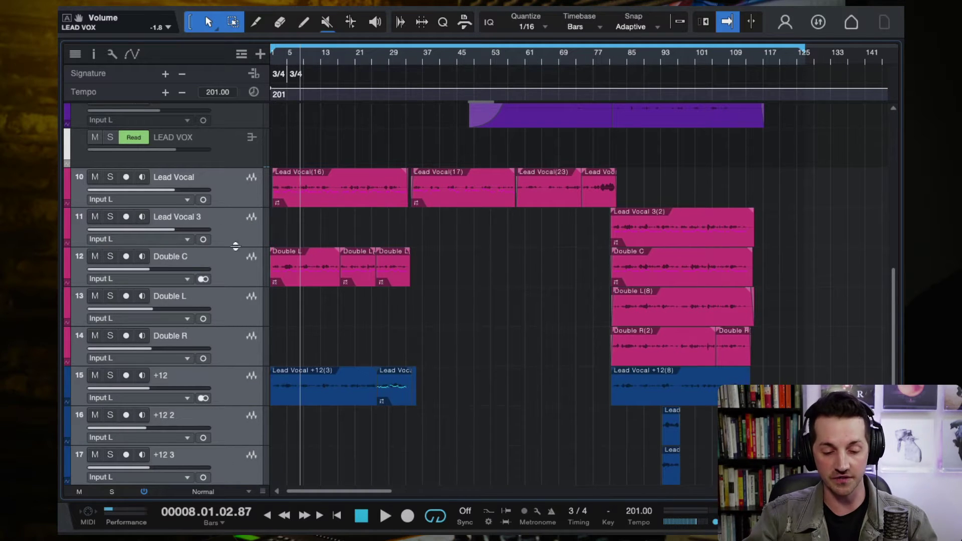
# Go through the Lead Vocal 3, Lead Vocal, Double C and +12 tracks individually
pyautogui.click(224, 233)
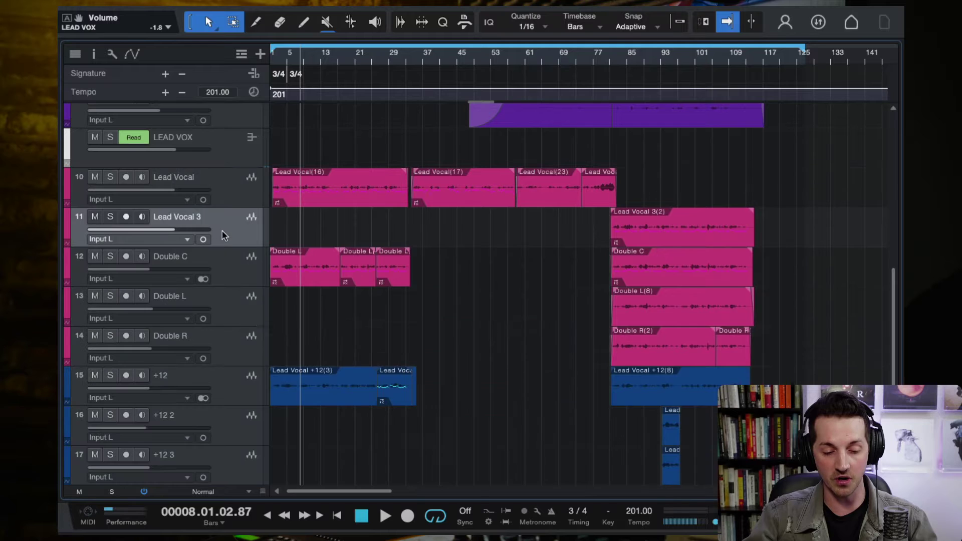
pyautogui.click(227, 194)
pyautogui.click(246, 267)
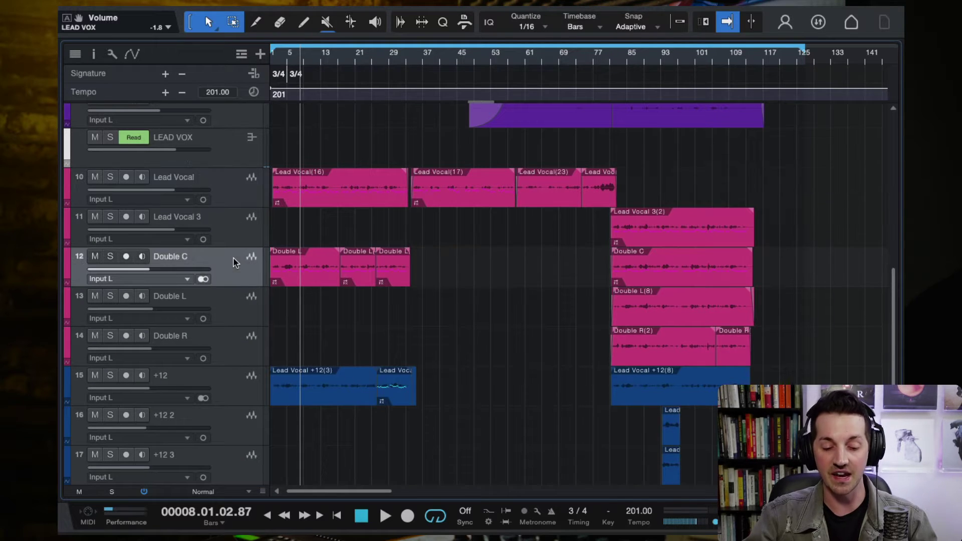
pyautogui.click(237, 395)
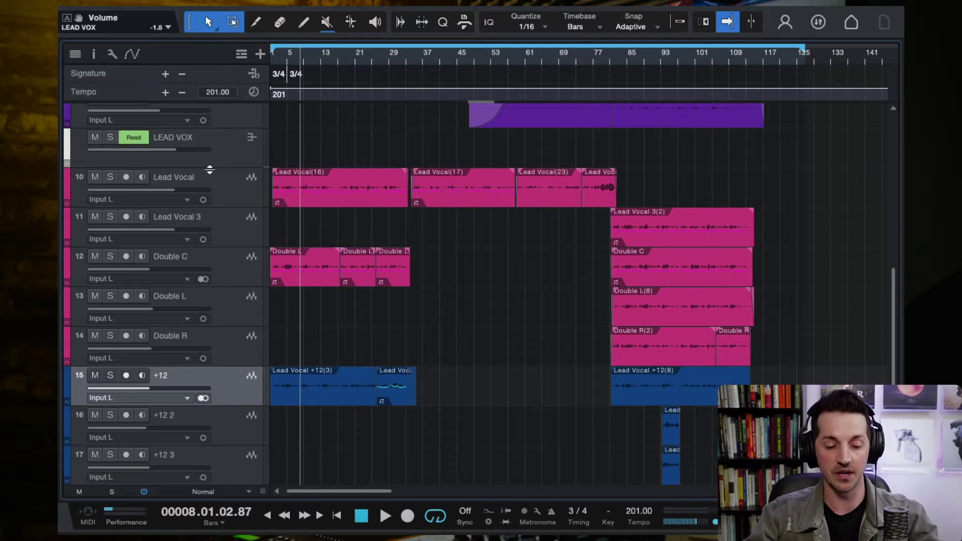
# Mute all vocal tracks from Lead Vocal 3 through +12 3, leaving only Lead Vocal unmuted
pyautogui.click(248, 196)
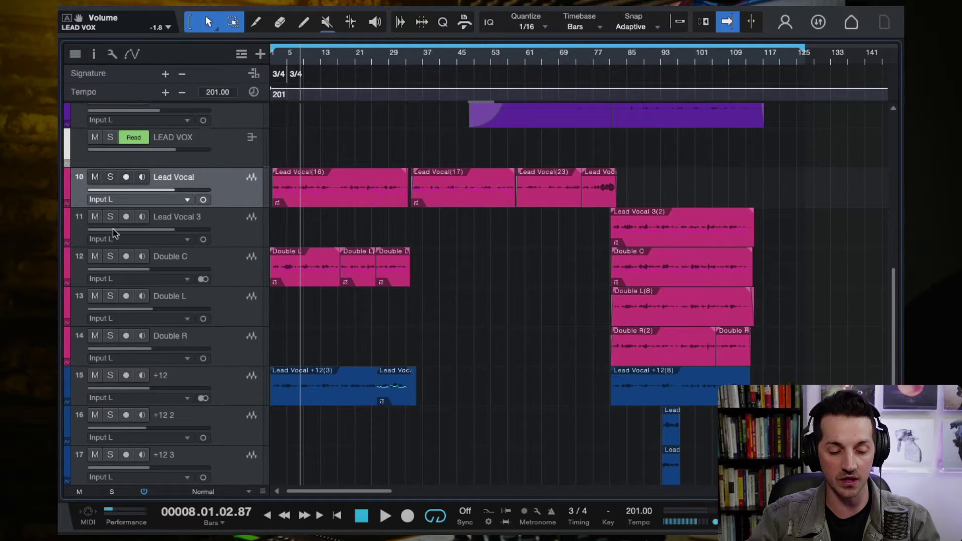
pyautogui.click(96, 217)
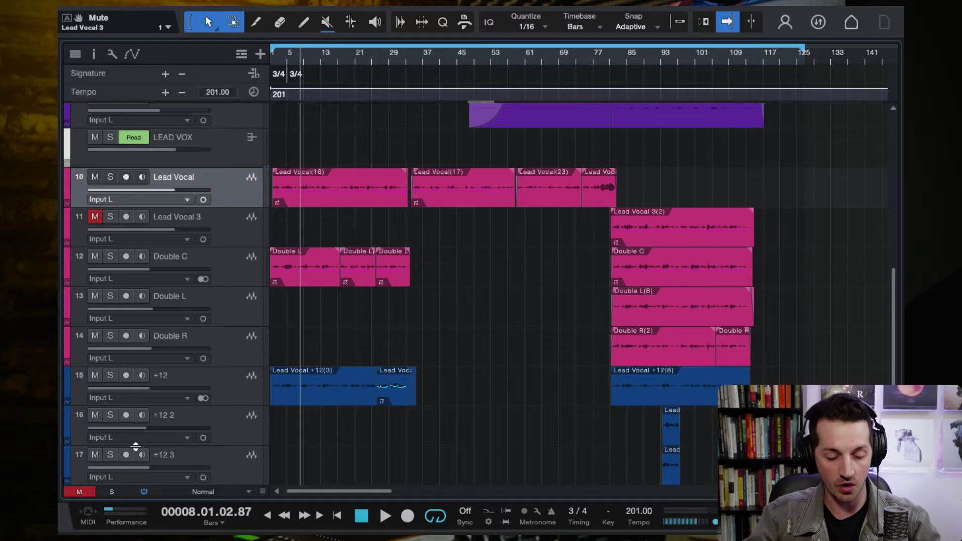
pyautogui.keyDown('shift'); pyautogui.click(228, 462); pyautogui.keyUp('shift')
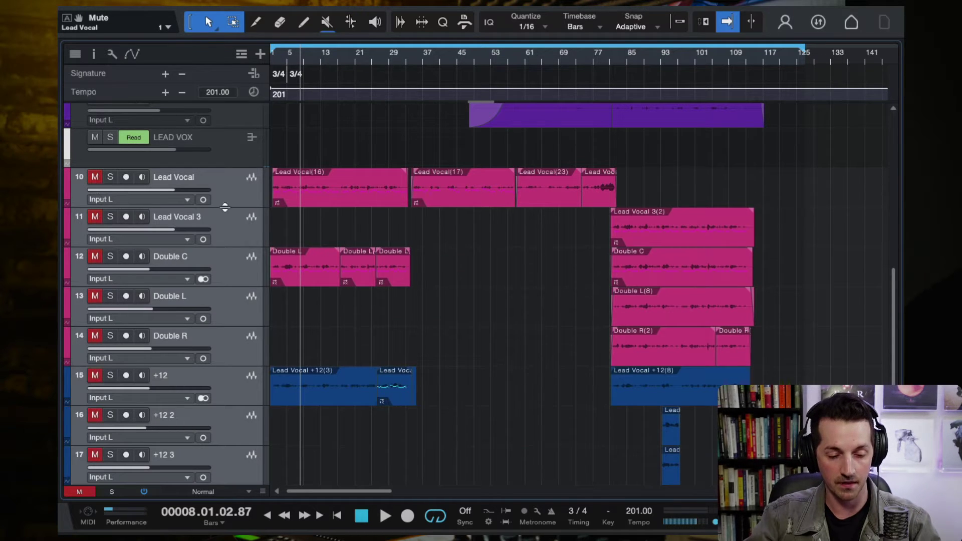
pyautogui.click(167, 185)
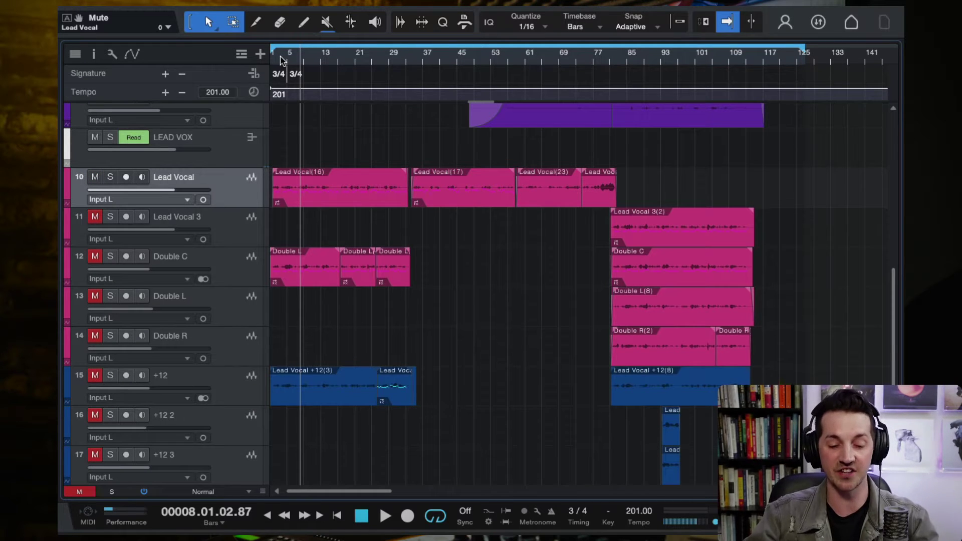
# Play the lead vocal on its own from bar 8, bring in Double C by unmuting it and raise its volume slightly
pyautogui.press('space')
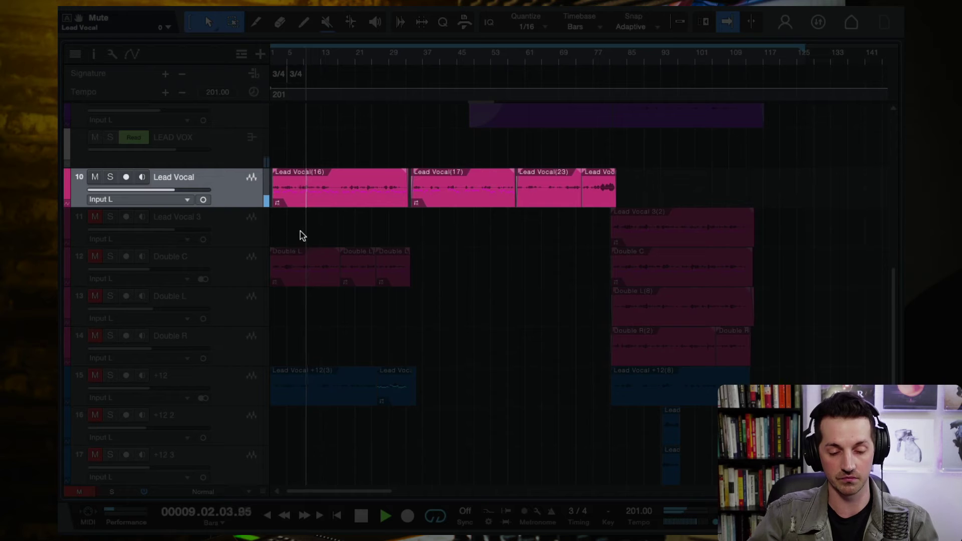
pyautogui.press('e')
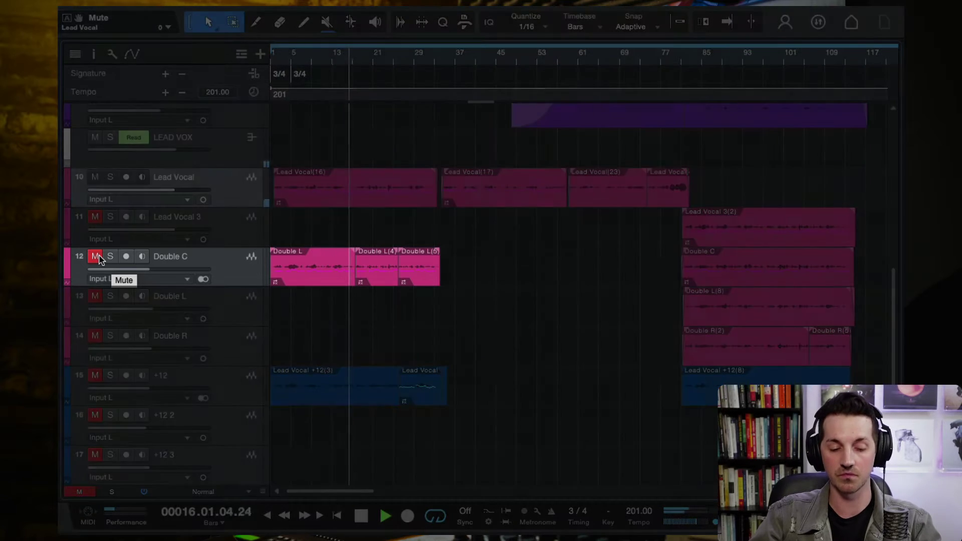
pyautogui.click(96, 256)
pyautogui.click(218, 276)
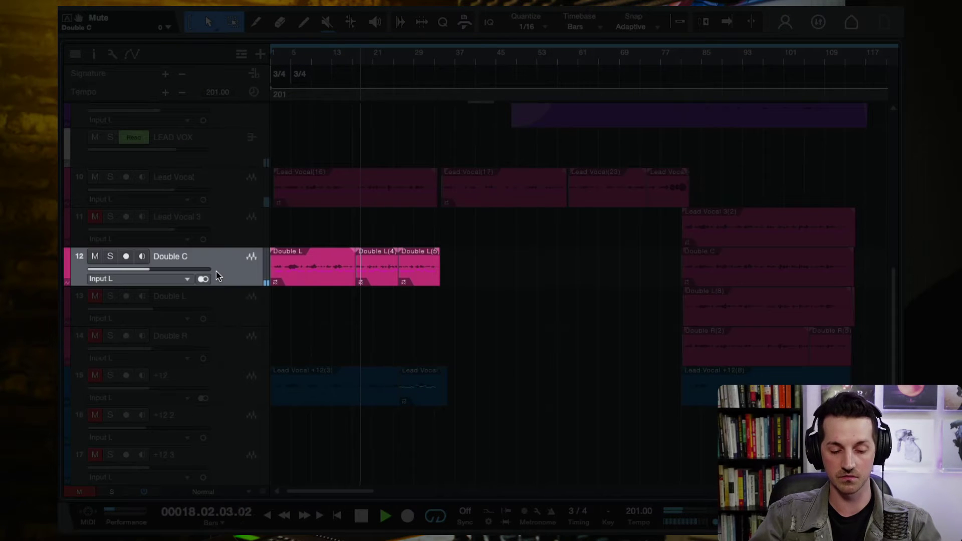
pyautogui.moveTo(163, 277)
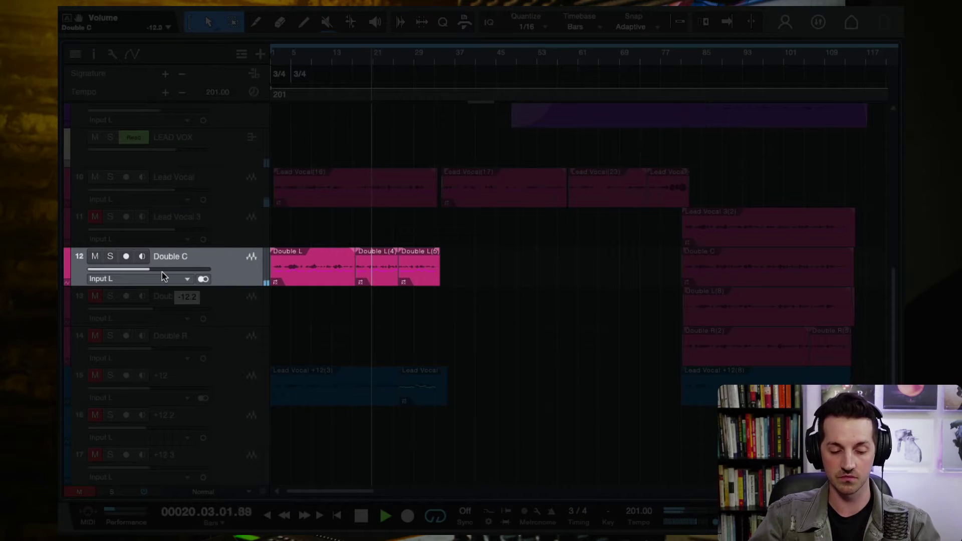
pyautogui.moveTo(162, 277)
pyautogui.mouseDown()
pyautogui.moveTo(201, 278)
pyautogui.moveTo(171, 273)
pyautogui.mouseUp()
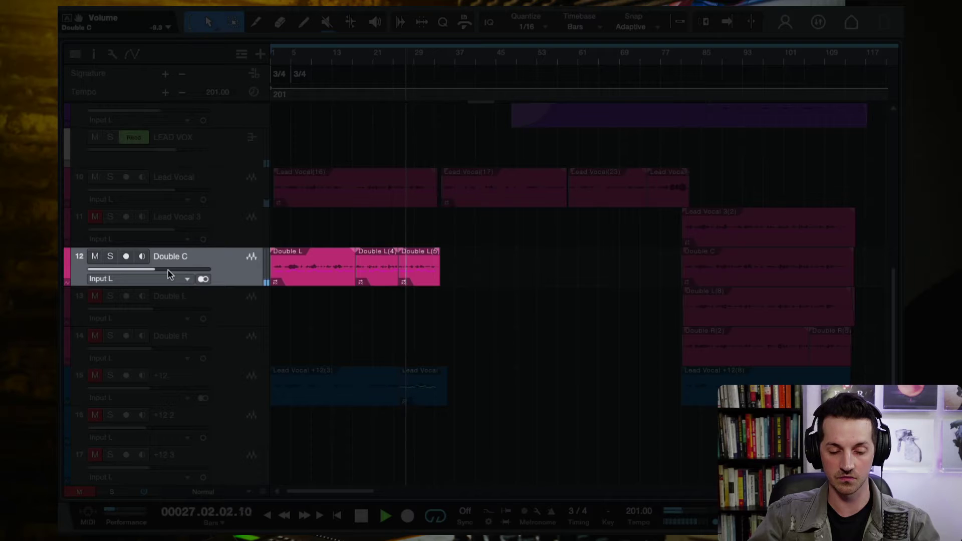
# Compare the vocal without Double C, stop playback, then restore Double C and return the playhead to bar 3
pyautogui.click(95, 256)
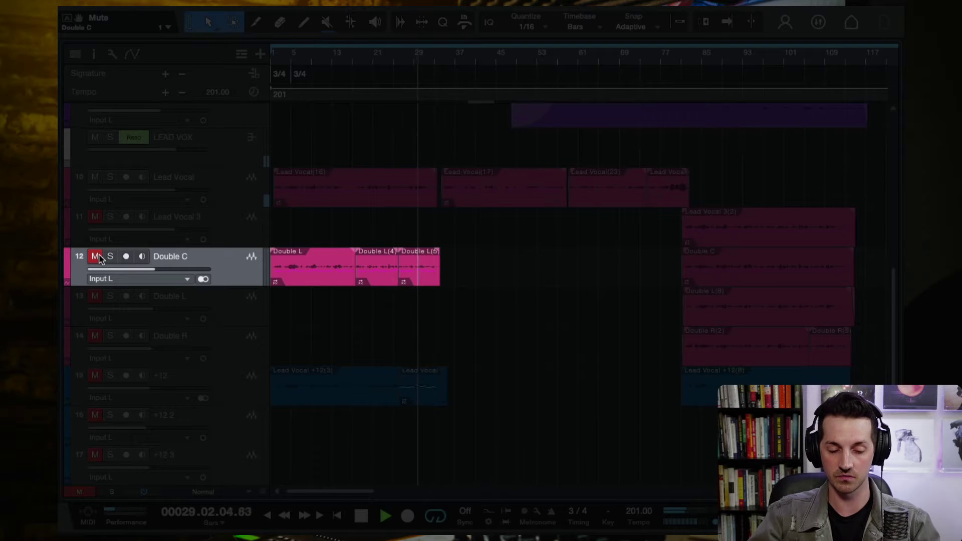
pyautogui.press('space')
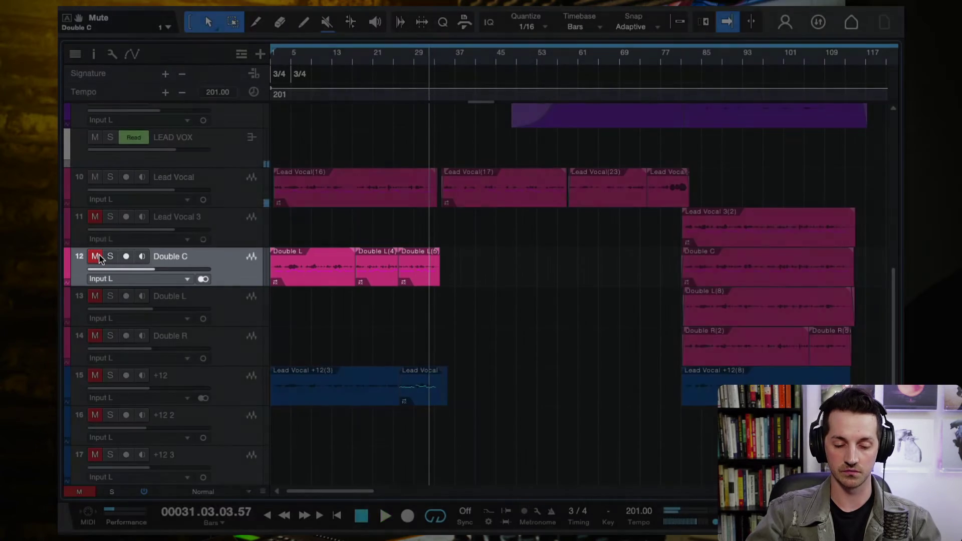
pyautogui.click(280, 59)
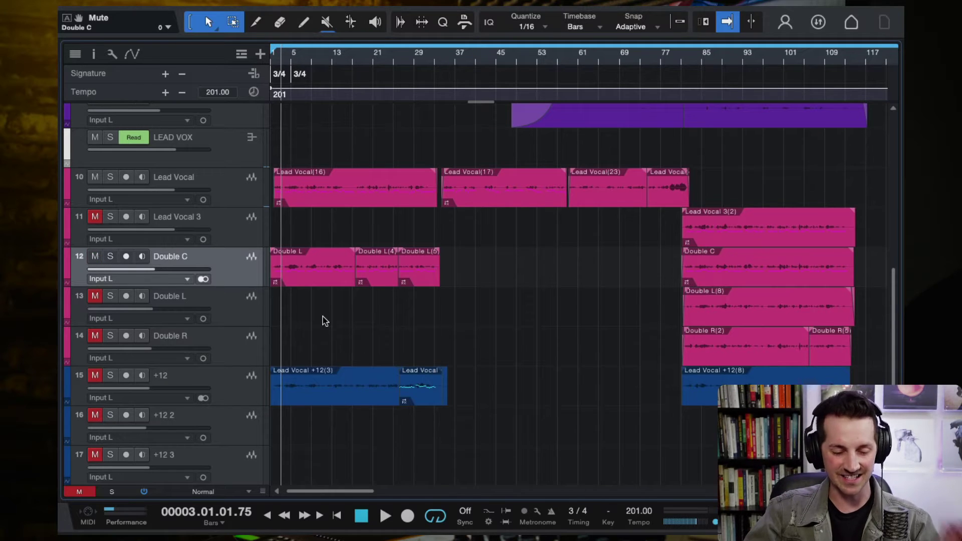
# Select the first clip on the +12 track and unmute that track
pyautogui.click(239, 388)
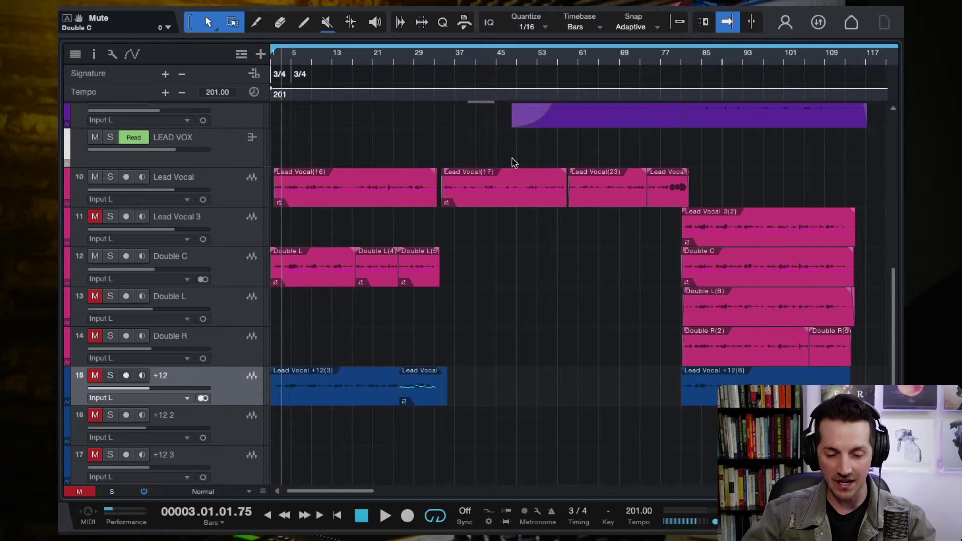
pyautogui.click(319, 196)
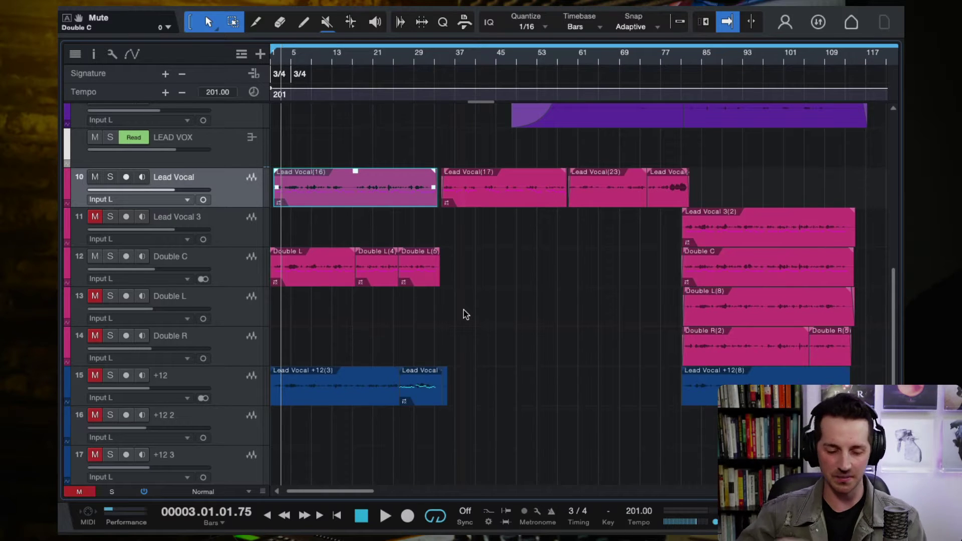
pyautogui.press('Down')
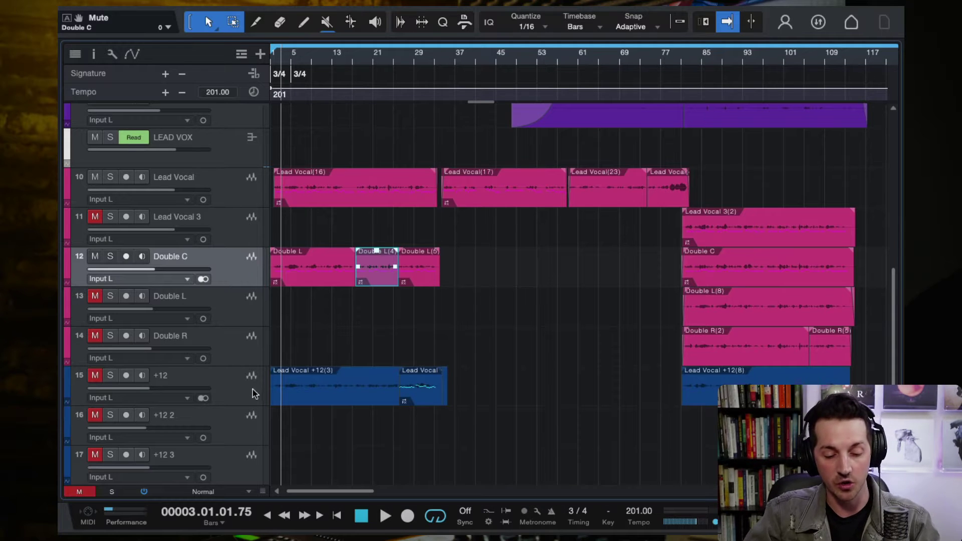
pyautogui.press('Down')
pyautogui.click(95, 376)
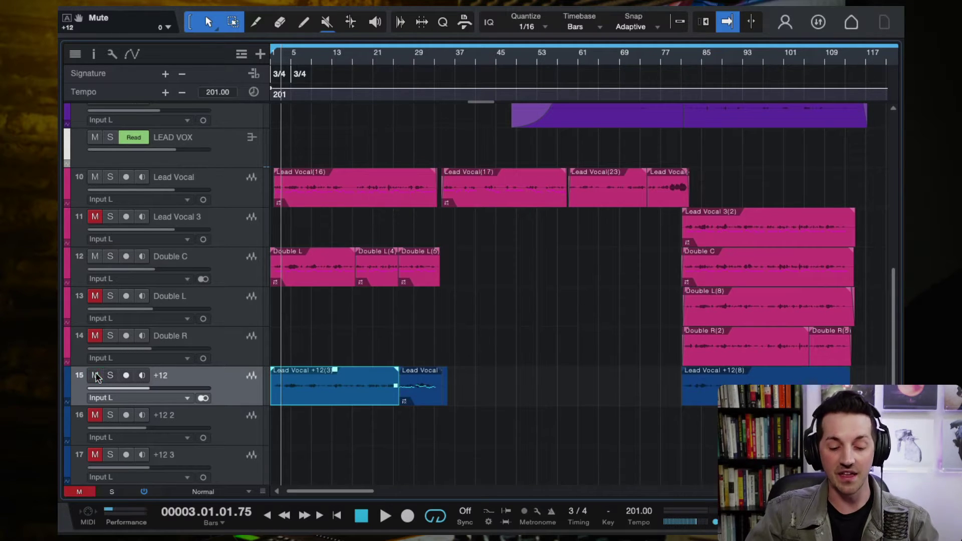
# Play from bar 3, solo the +12 track briefly, listen to it back among the other vocals and stop playback
pyautogui.scroll(1, 320, 288)
pyautogui.scroll(1, 319, 288)
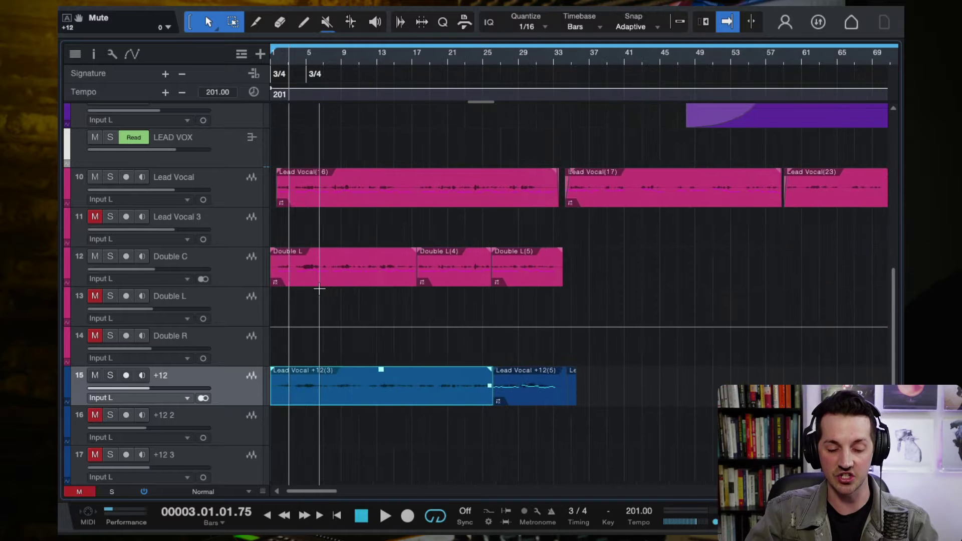
pyautogui.press('space')
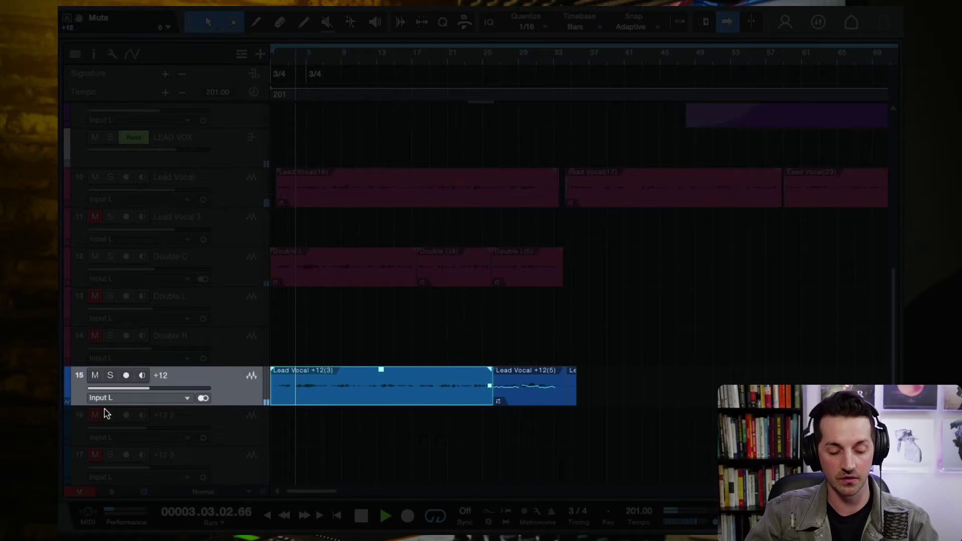
pyautogui.click(111, 376)
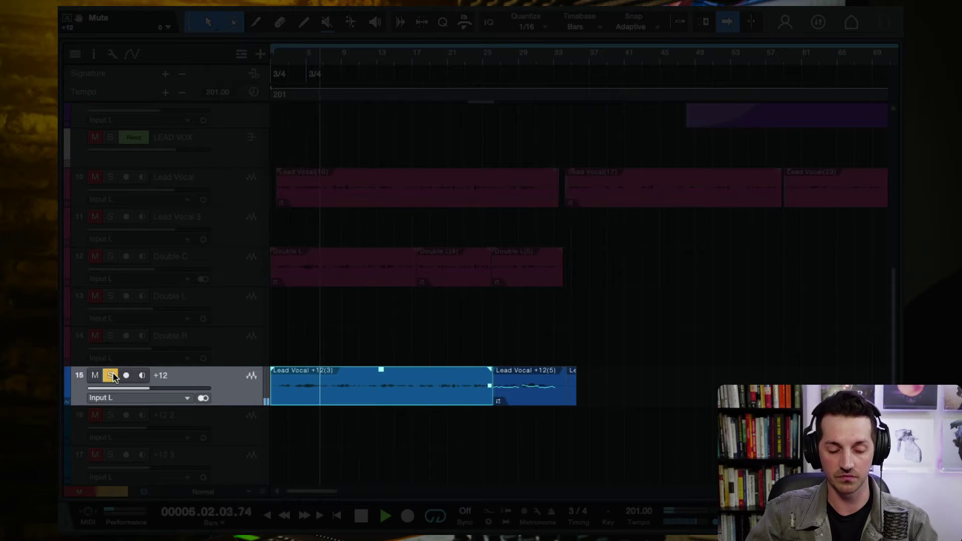
pyautogui.click(110, 376)
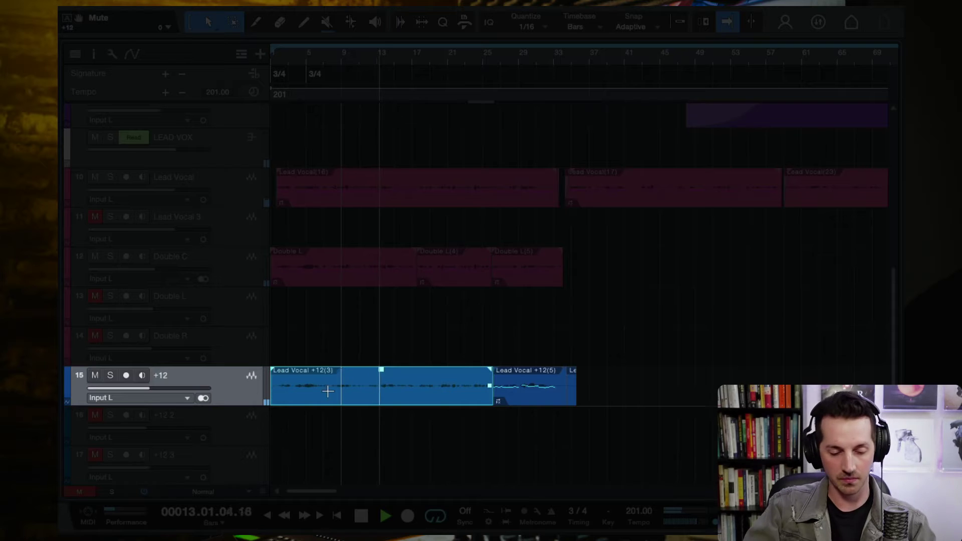
pyautogui.moveTo(162, 394)
pyautogui.moveTo(162, 394)
pyautogui.mouseDown()
pyautogui.moveTo(190, 395)
pyautogui.moveTo(162, 395)
pyautogui.mouseUp()
pyautogui.press('space')
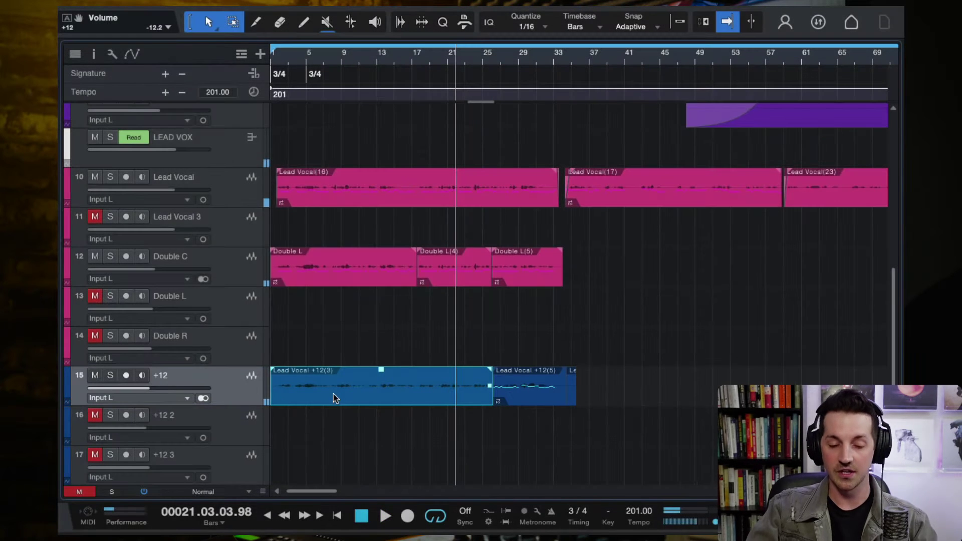
# Play from bar 31 to hear the vocal move past the end of the Double C and +12 clips
pyautogui.press('w')
pyautogui.press('w')
pyautogui.press('w')
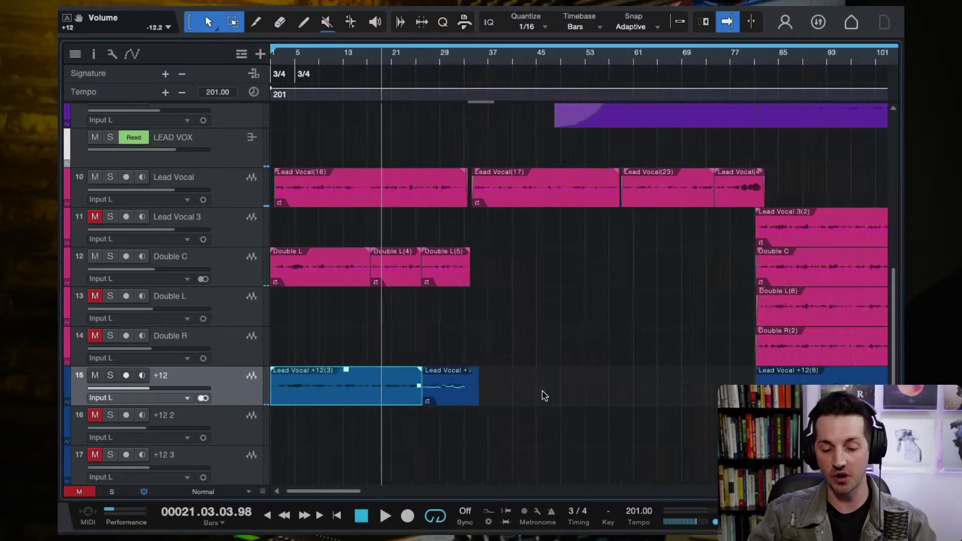
pyautogui.press('e')
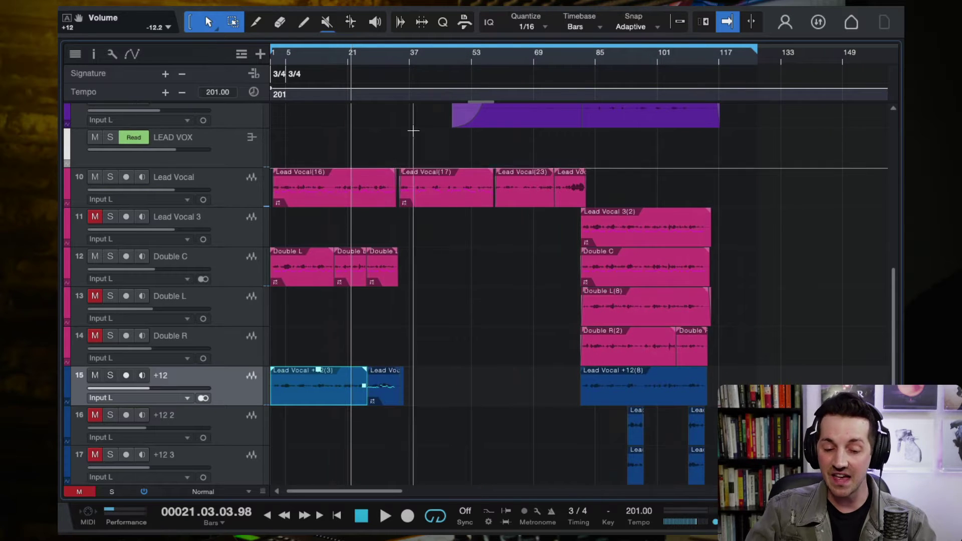
pyautogui.click(410, 55)
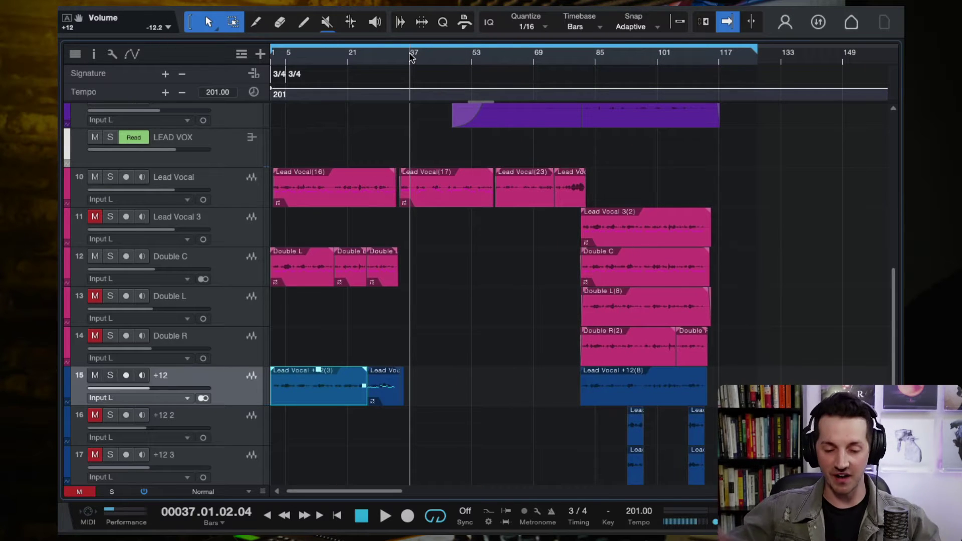
pyautogui.click(389, 62)
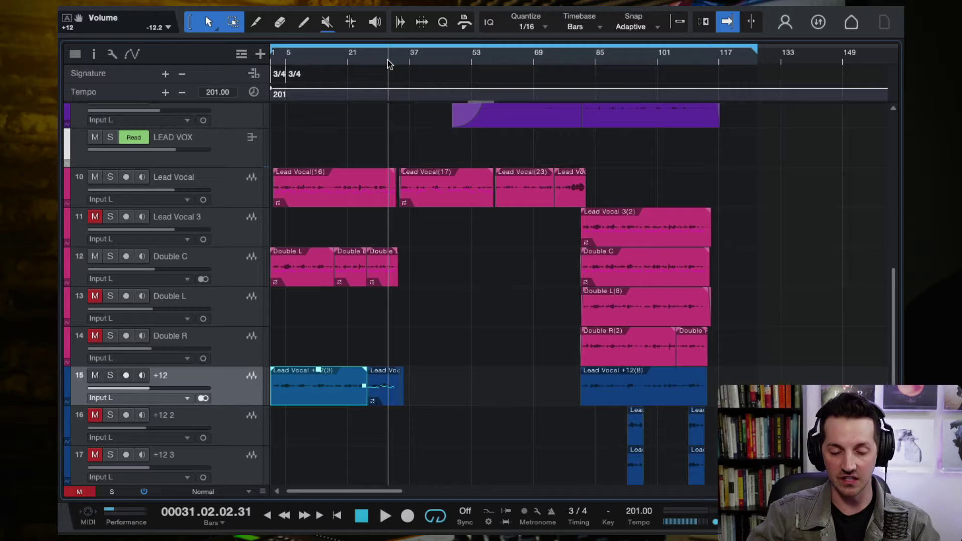
pyautogui.press('space')
pyautogui.press('e')
pyautogui.press('e')
pyautogui.press('e')
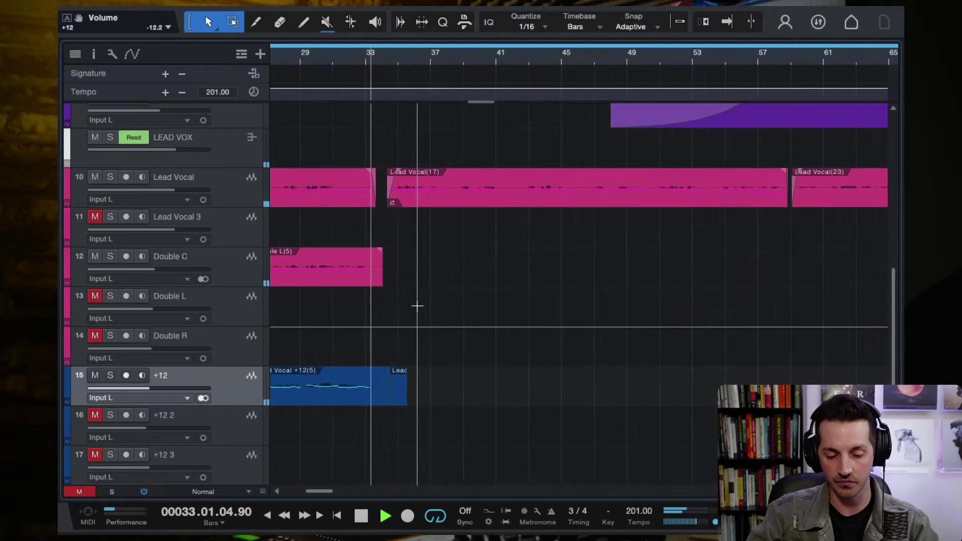
pyautogui.press('w')
pyautogui.press('w')
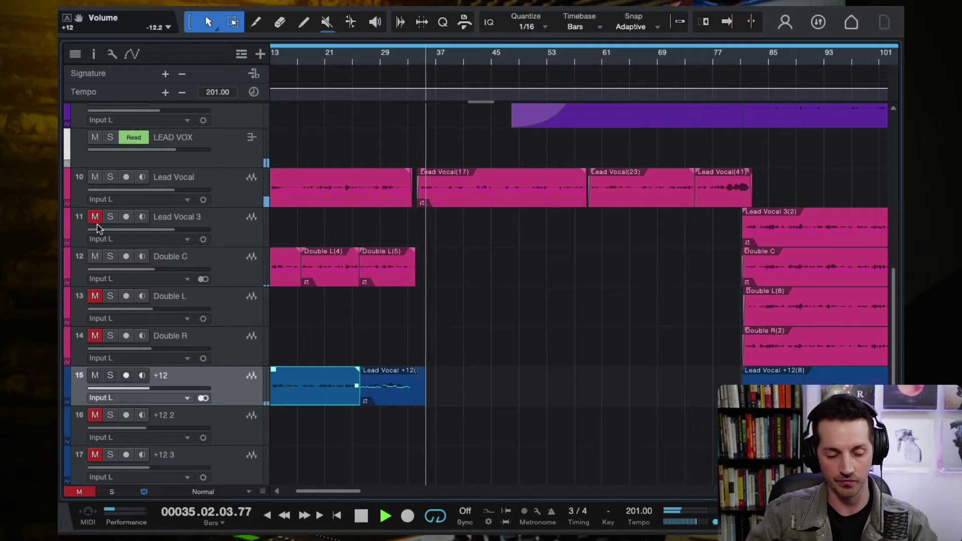
# Unmute Lead Vocal 3, Double L, Double R, +12 2 and +12 3 during playback, and stop at bar 41
pyautogui.click(94, 216)
pyautogui.click(95, 297)
pyautogui.click(95, 335)
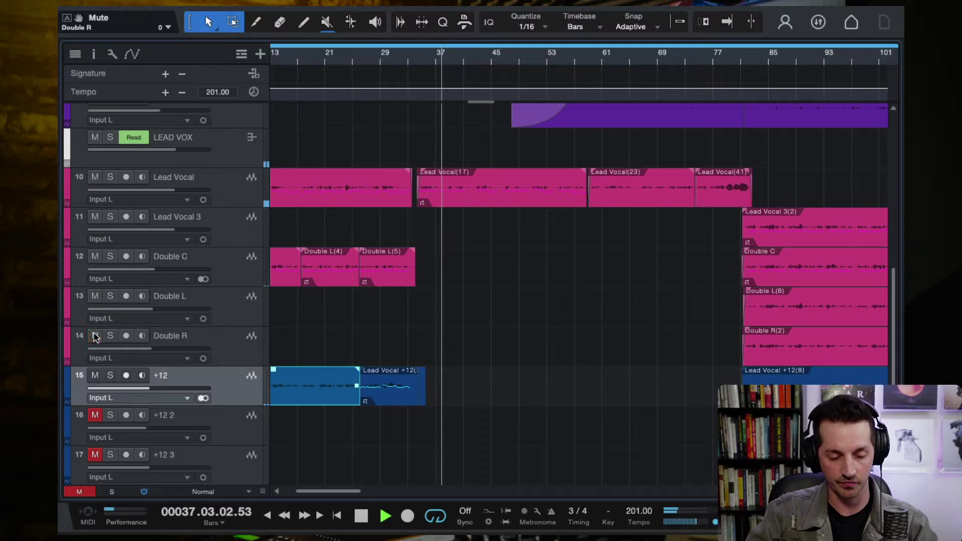
pyautogui.click(94, 415)
pyautogui.click(95, 455)
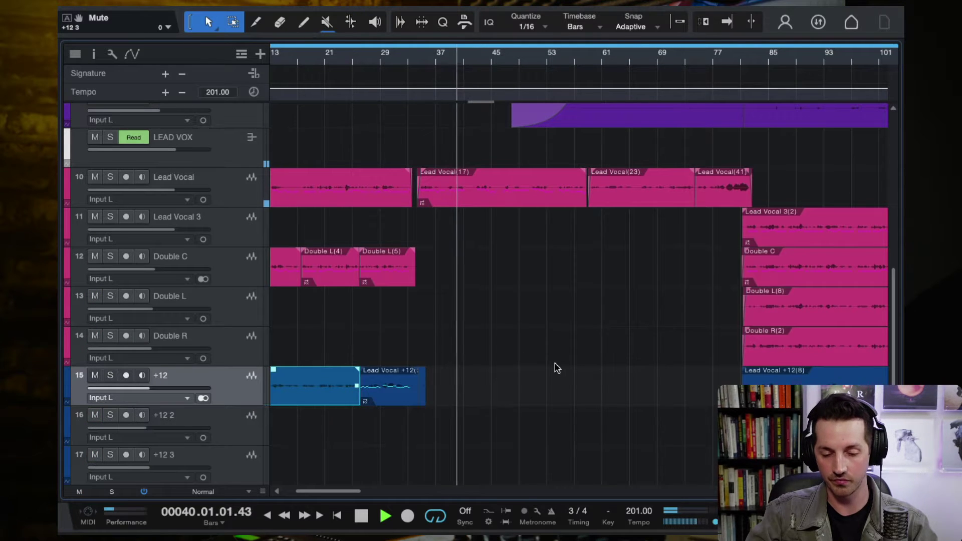
pyautogui.hscroll(2, 556, 368)
pyautogui.press('f')
pyautogui.press('space')
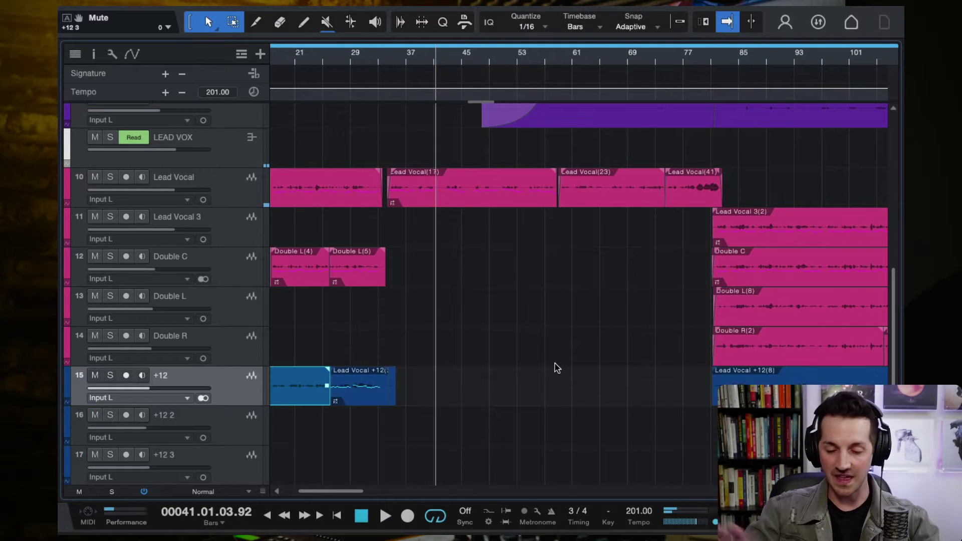
# Move the playhead to bar 74 and play into the section where all the doubles and octave layers enter
pyautogui.hscroll(10, 629, 294)
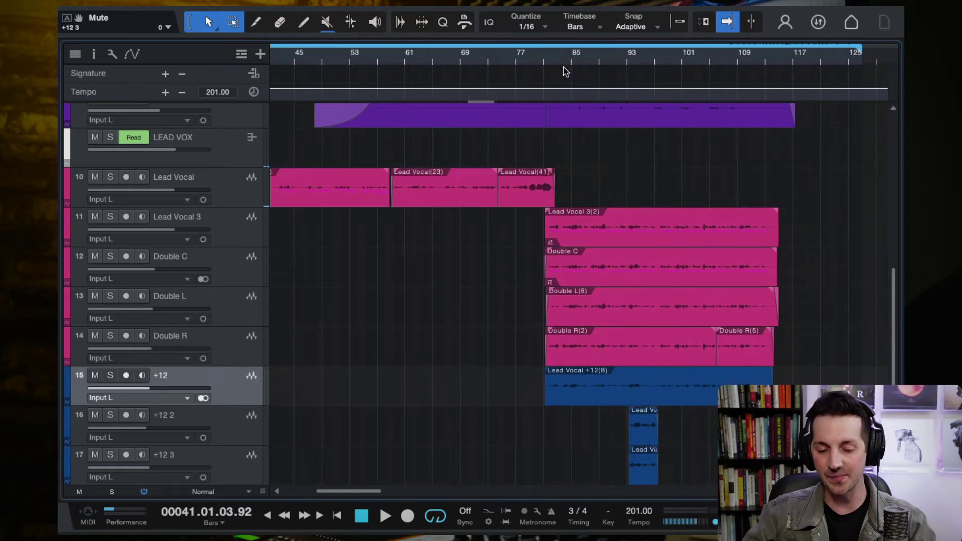
pyautogui.click(548, 59)
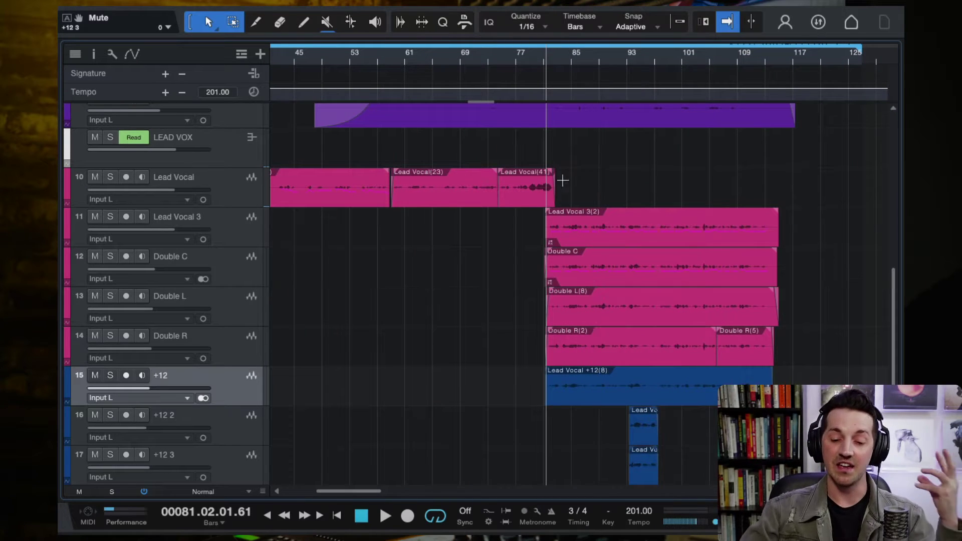
pyautogui.click(529, 59)
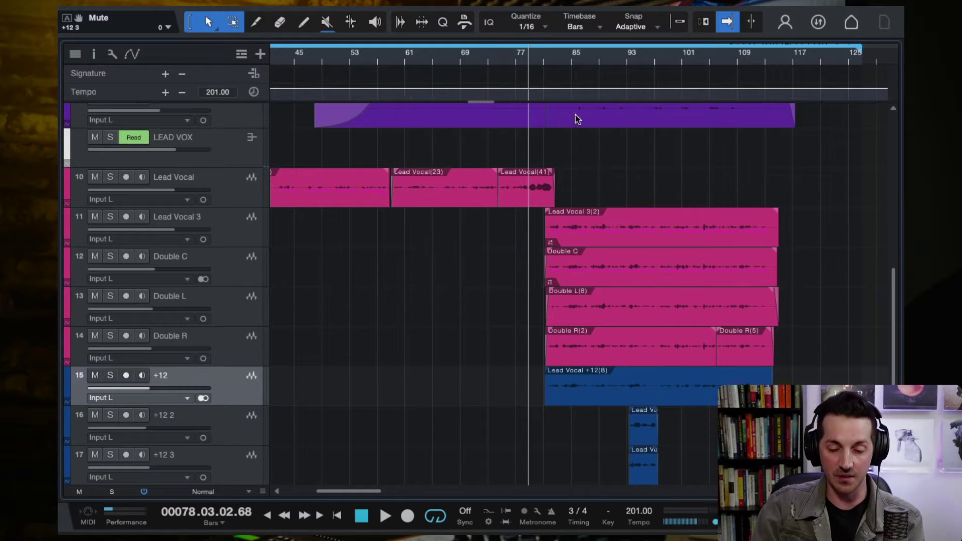
pyautogui.click(500, 59)
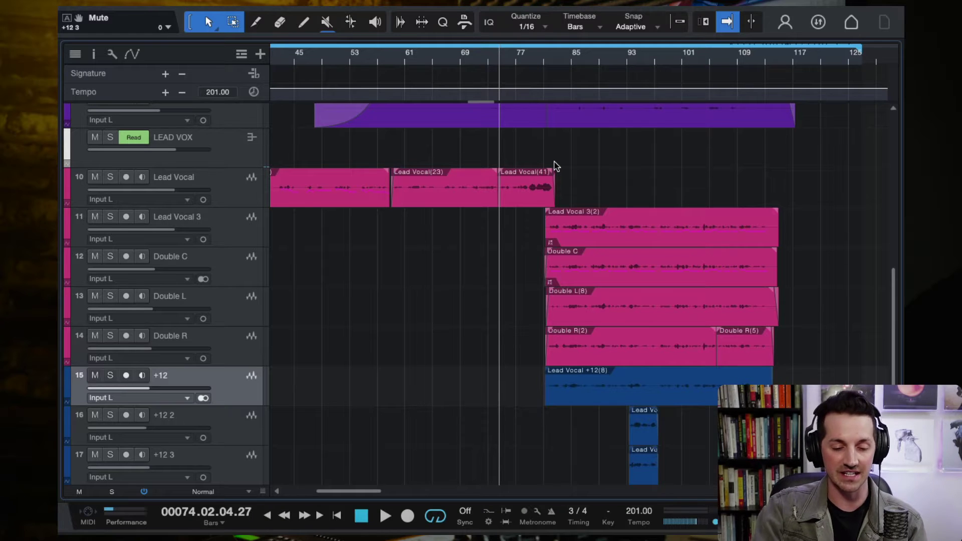
pyautogui.press('space')
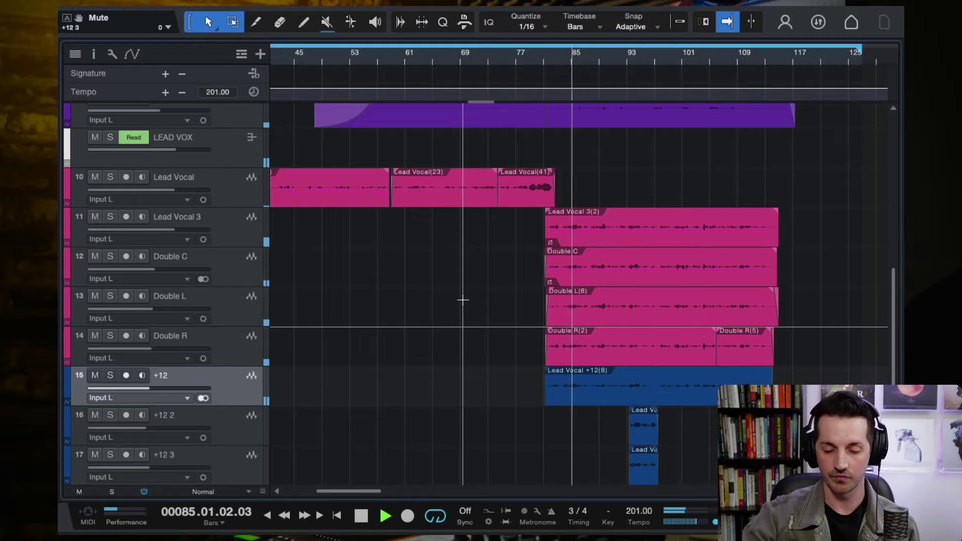
# Solo the Lead Vocal 3 track to hear it alone and stop playback at bar 93
pyautogui.click(227, 232)
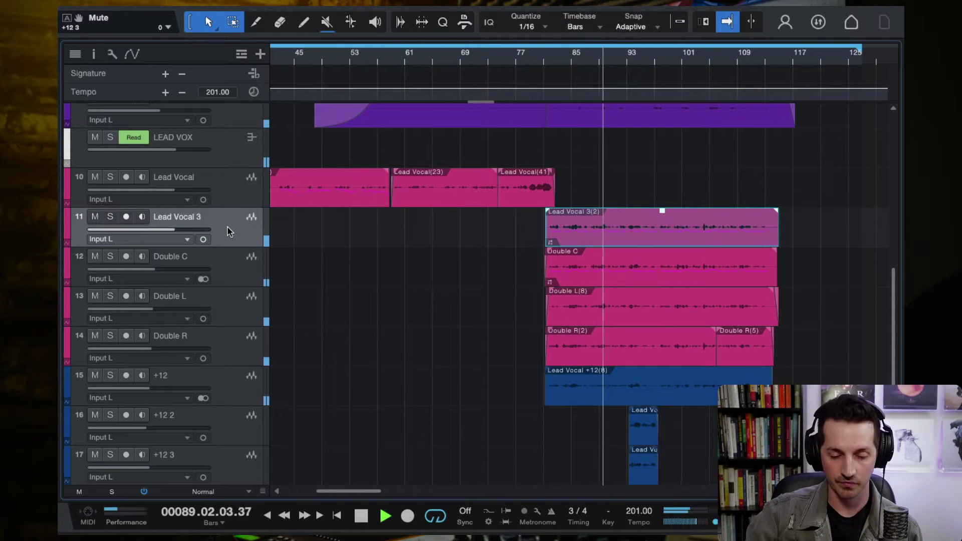
pyautogui.click(111, 217)
pyautogui.press('space')
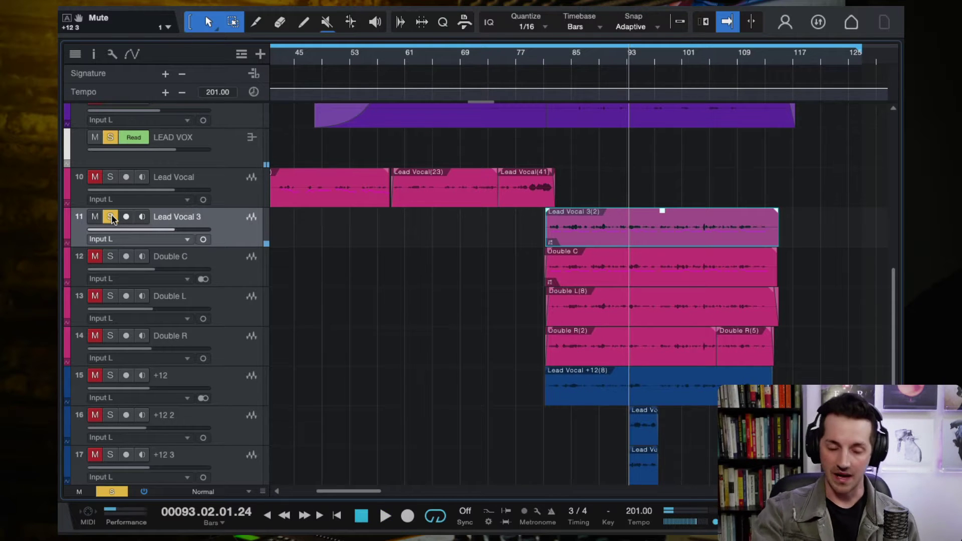
# Solo Double C alongside Lead Vocal 3, audition the pair from bar 93 and compare the track's earlier and later clips
pyautogui.click(227, 271)
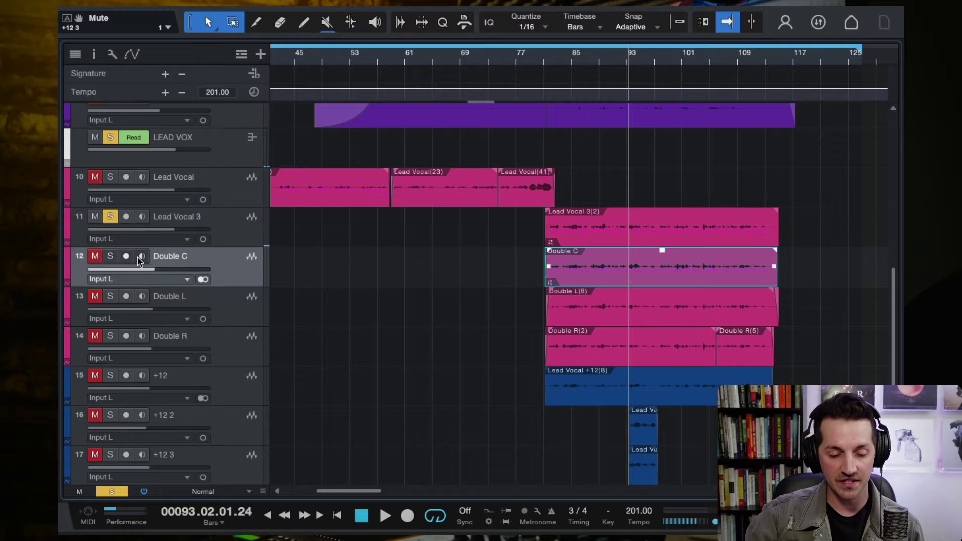
pyautogui.click(111, 256)
pyautogui.press('space')
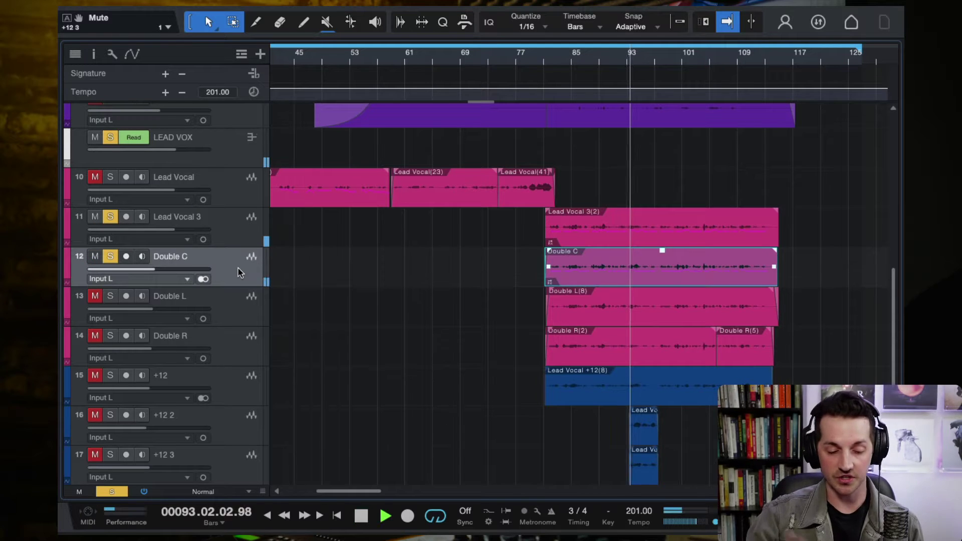
pyautogui.moveTo(169, 274)
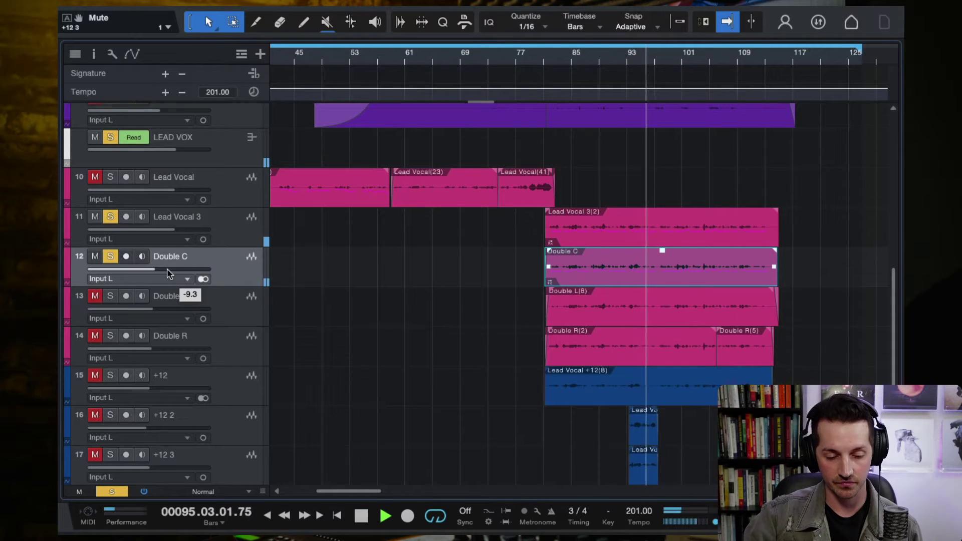
pyautogui.press('space')
pyautogui.hscroll(-8, 380, 263)
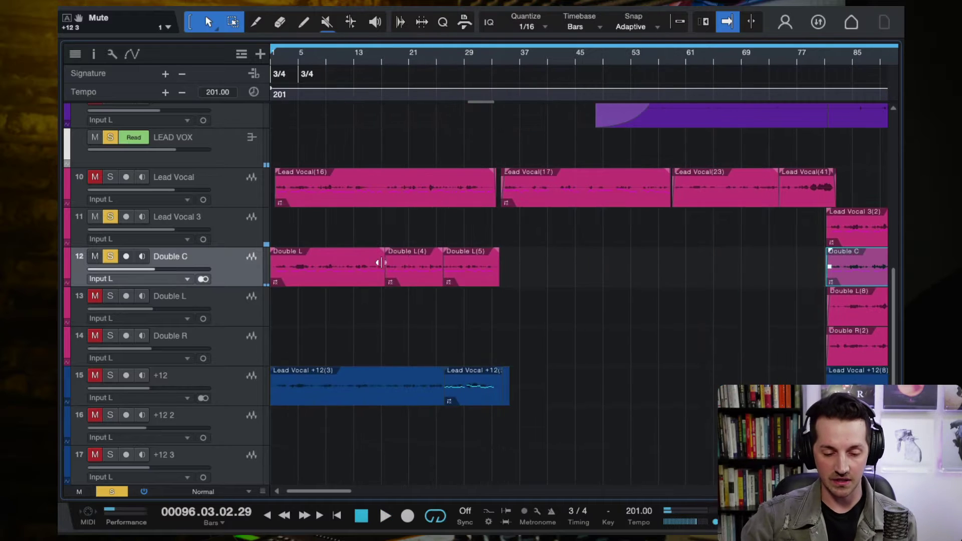
pyautogui.hscroll(10, 476, 275)
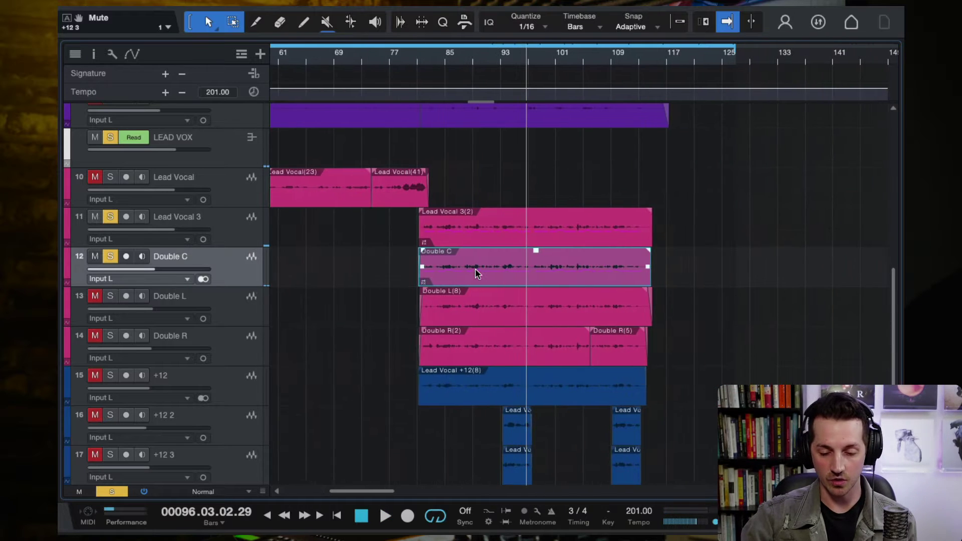
# Add Double L to the soloed tracks, play from bar 96 and adjust its volume to -9.9
pyautogui.click(237, 307)
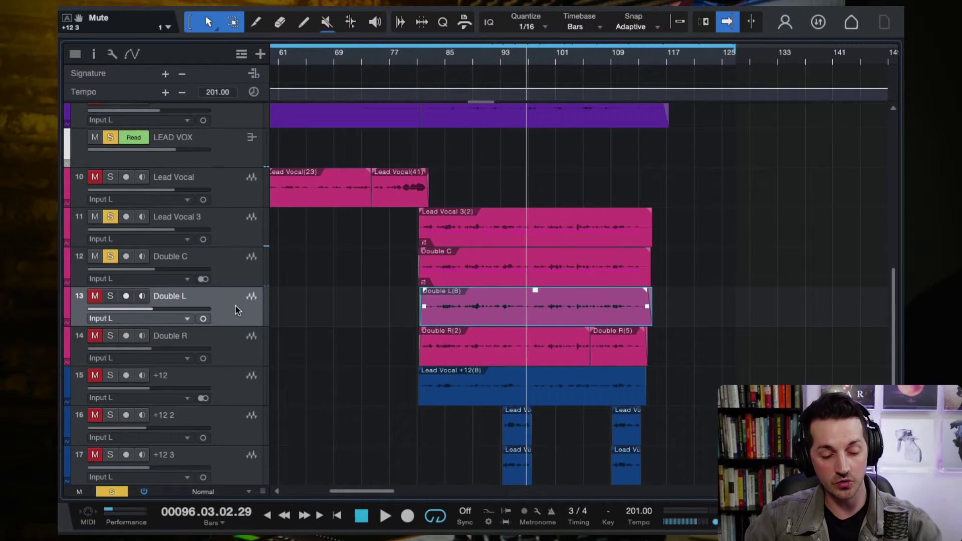
pyautogui.click(111, 296)
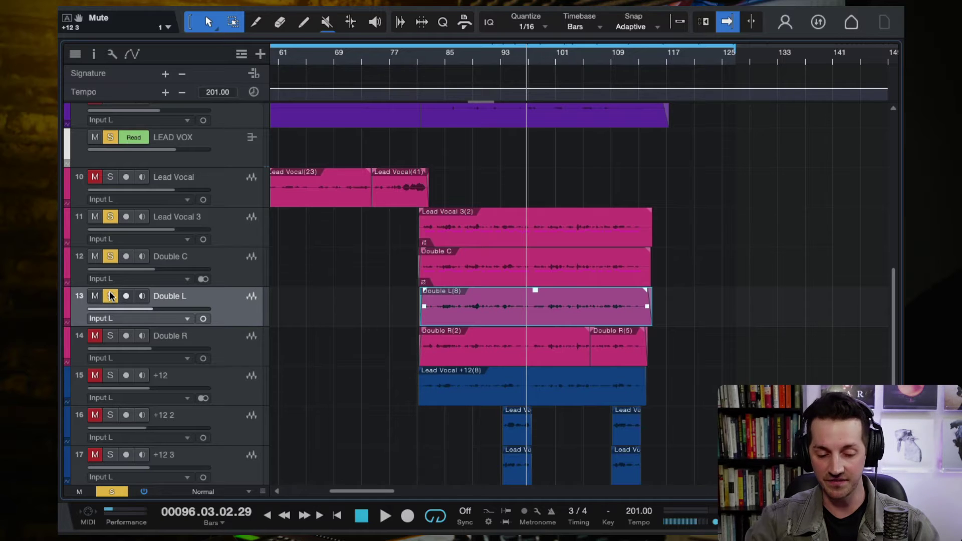
pyautogui.press('space')
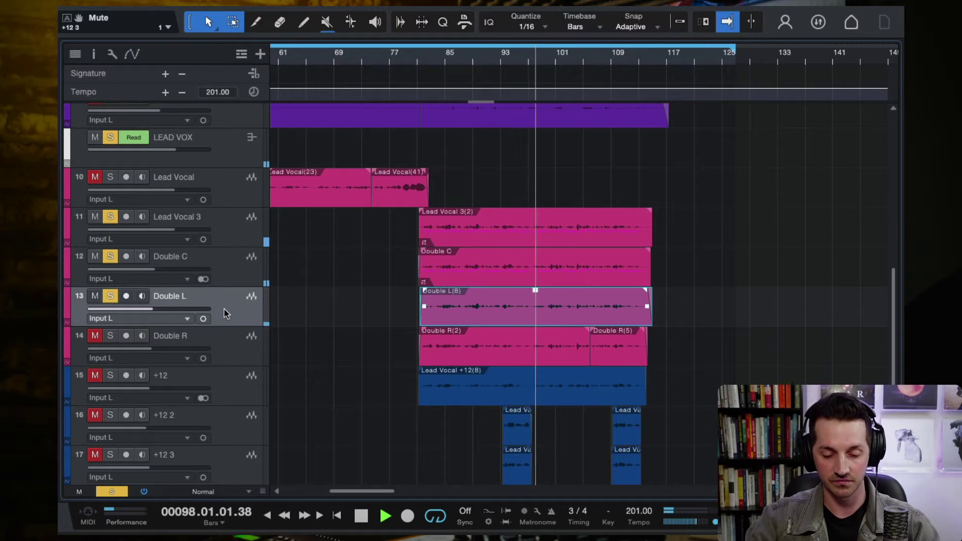
pyautogui.press('F3')
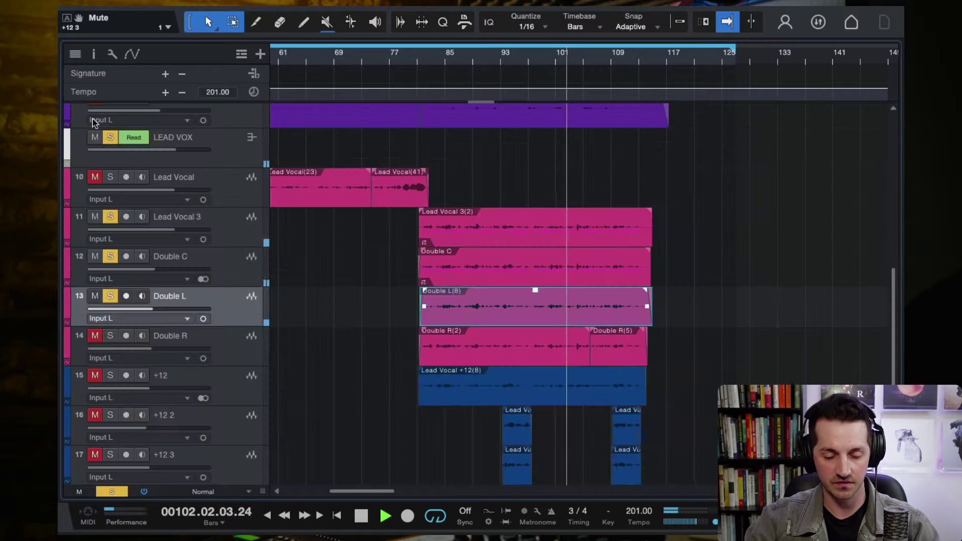
pyautogui.click(72, 111)
pyautogui.moveTo(155, 310); pyautogui.dragTo(115, 290)
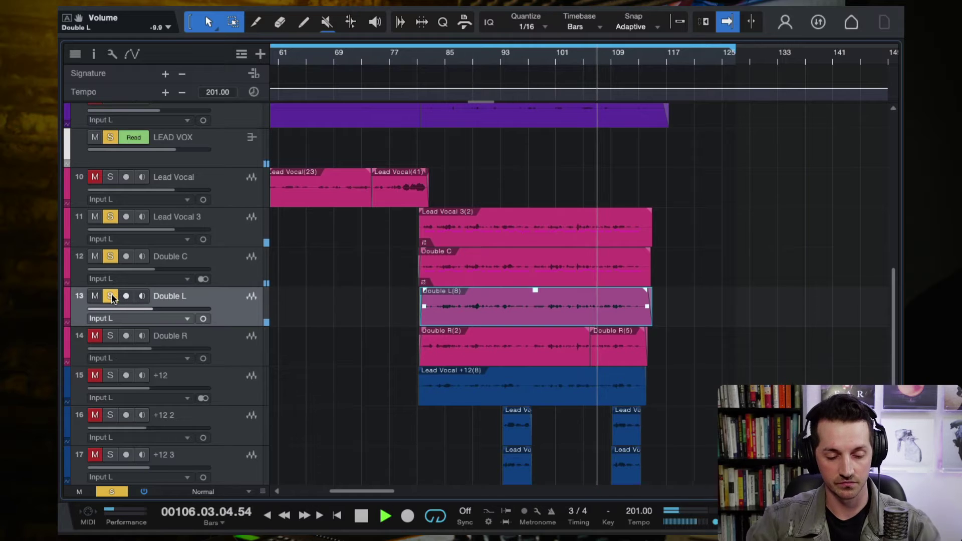
# Solo Double R as well, audition it with its volume raised to +2.0, and undo that volume change after stopping
pyautogui.click(110, 336)
pyautogui.click(230, 350)
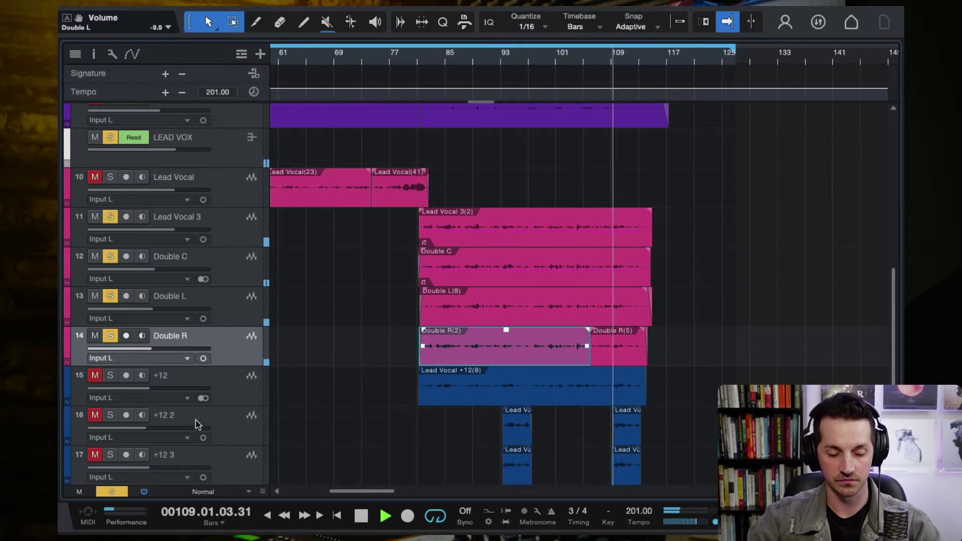
pyautogui.moveTo(156, 350); pyautogui.dragTo(197, 353)
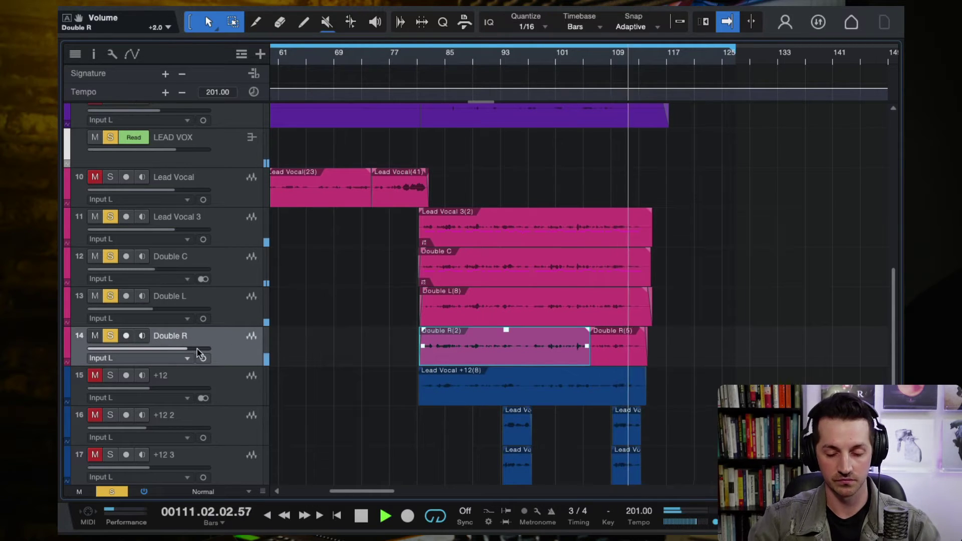
pyautogui.press('space')
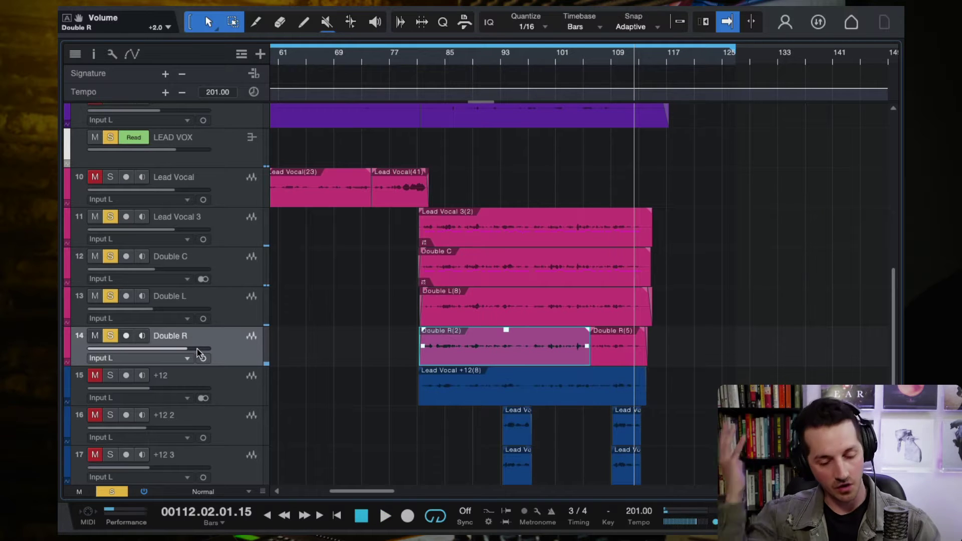
pyautogui.hotkey('ctrl', 'z')
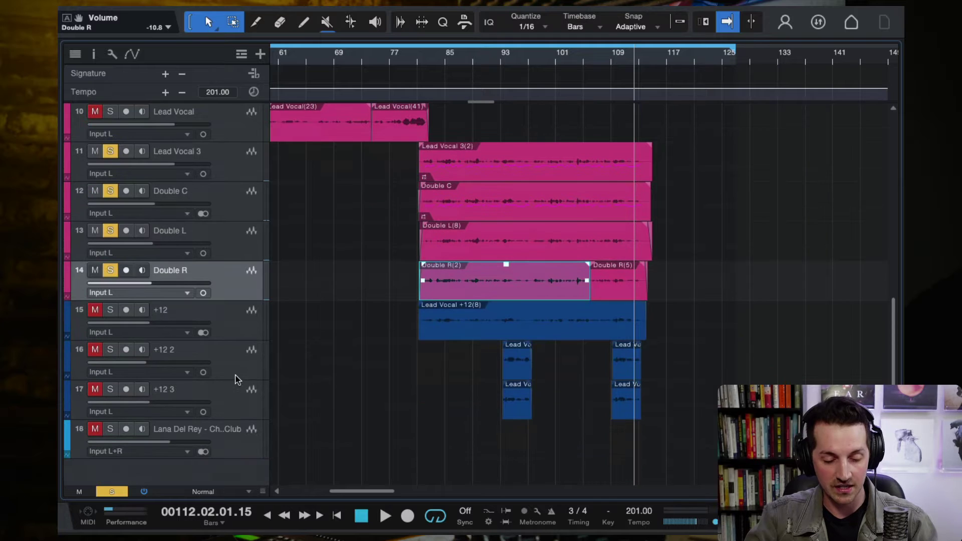
# Add the +12 track to the soloed tracks and select its Lead Vocal +12(8) clip
pyautogui.scroll(-2, 239, 381)
pyautogui.click(110, 310)
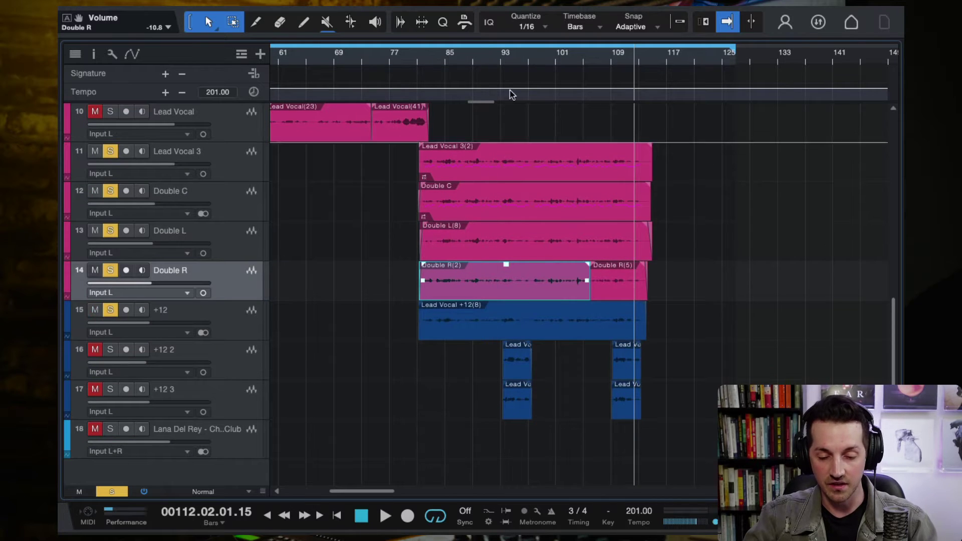
pyautogui.click(424, 60)
pyautogui.hscroll(-8, 483, 264)
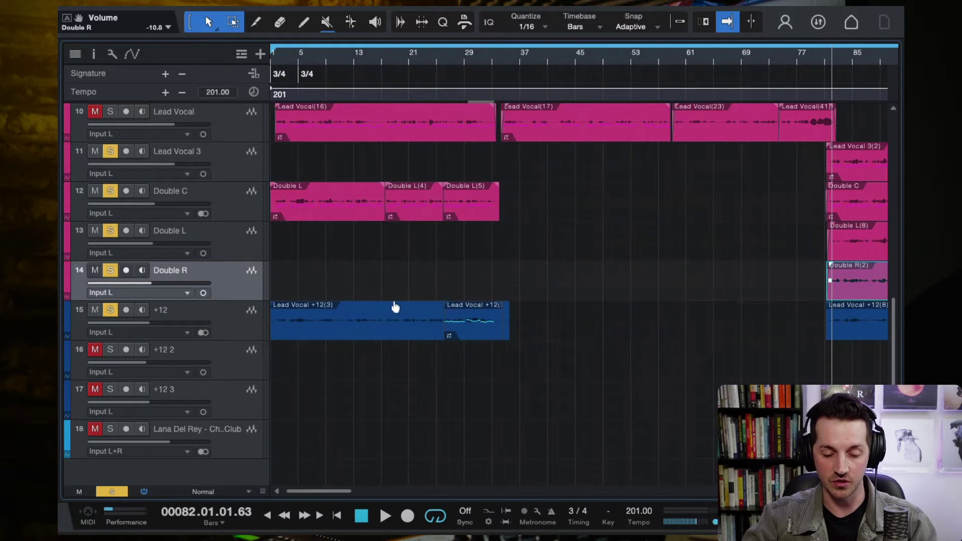
pyautogui.click(382, 312)
pyautogui.hscroll(6, 527, 335)
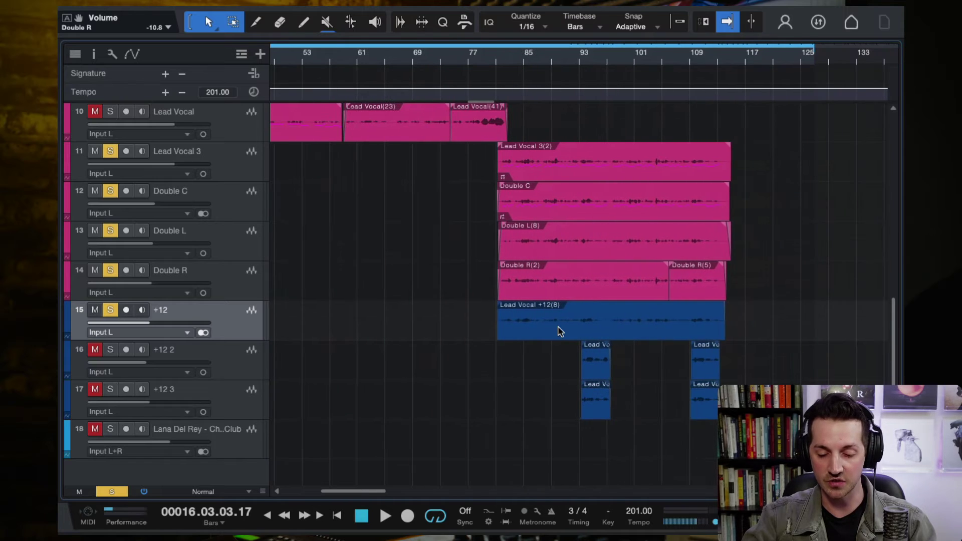
pyautogui.click(561, 332)
# Solo the +12 2 and +12 3 tracks along with the other vocal layers
pyautogui.hscroll(1, 561, 346)
pyautogui.click(110, 350)
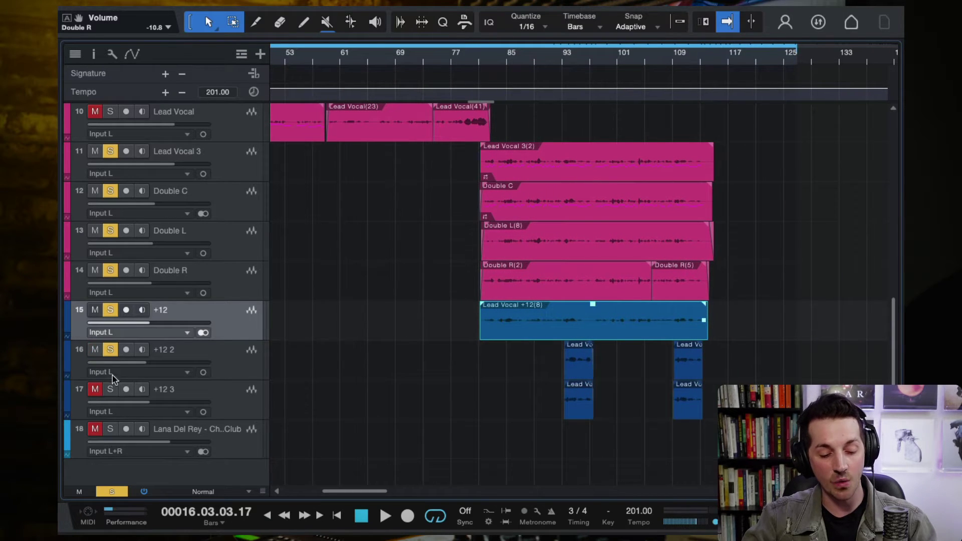
pyautogui.click(111, 389)
pyautogui.hscroll(2, 707, 348)
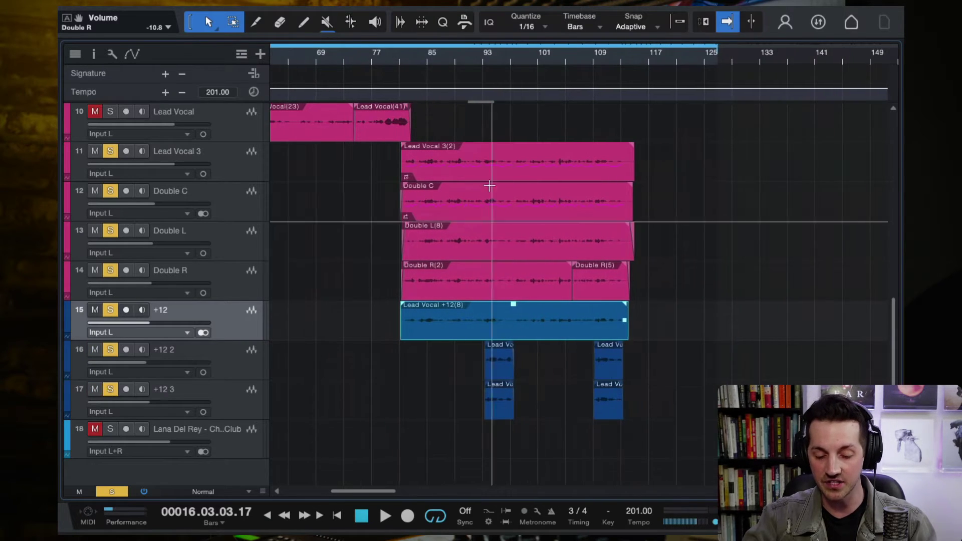
# Select the +12 2 track and play the soloed vocal layers from just before bar 93 through the first +12 2 and +12 3 clips
pyautogui.click(483, 58)
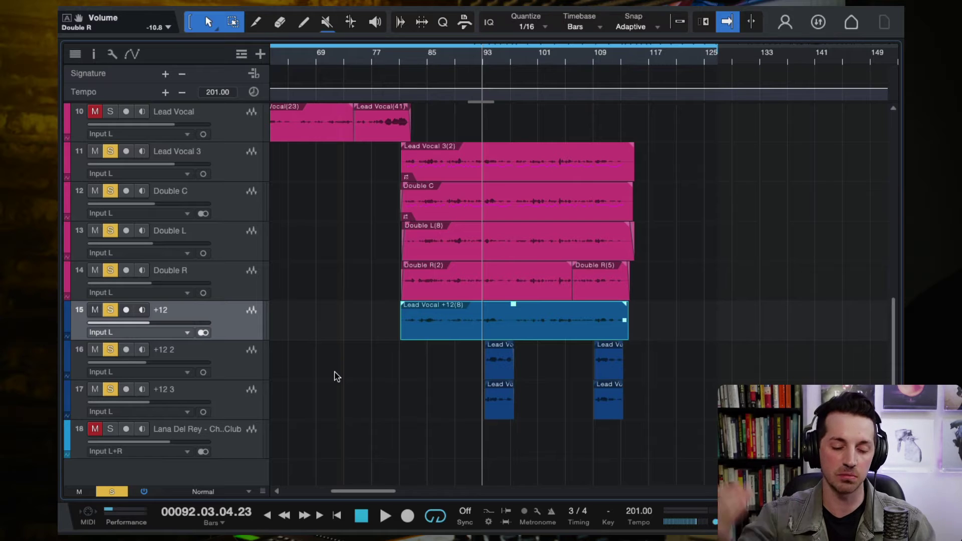
pyautogui.click(224, 363)
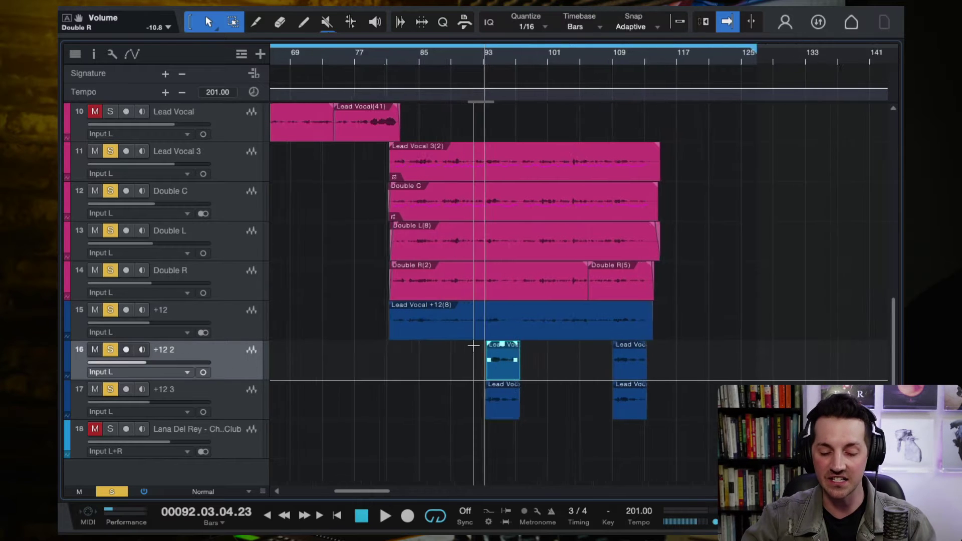
pyautogui.scroll(5, 441, 355)
pyautogui.hscroll(2, 518, 351)
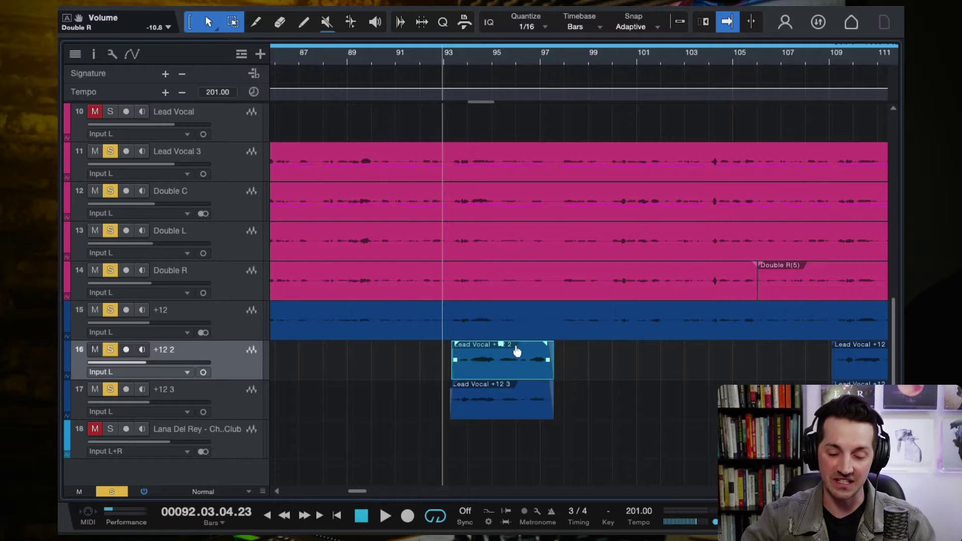
pyautogui.scroll(-4, 518, 351)
pyautogui.press('space')
pyautogui.scroll(2, 301, 348)
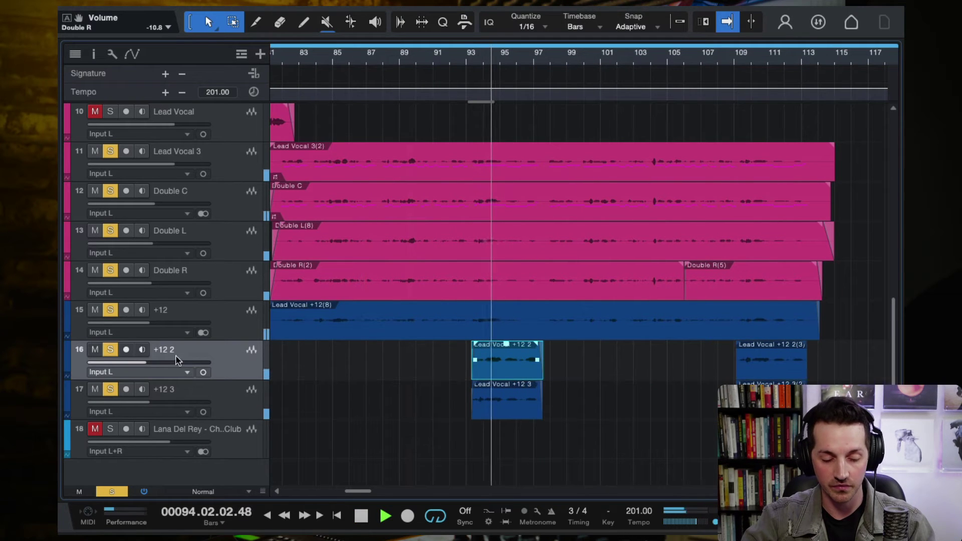
pyautogui.moveTo(176, 359); pyautogui.dragTo(237, 389)
pyautogui.press('space')
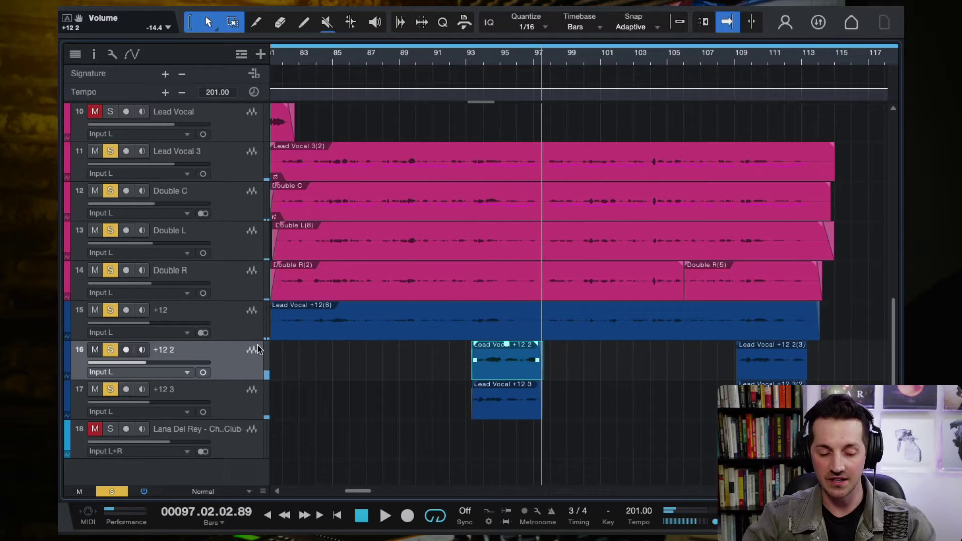
# Clear all track solos and play the full mix from bar 90, stopping at bar 99
pyautogui.click(230, 395)
pyautogui.click(235, 372)
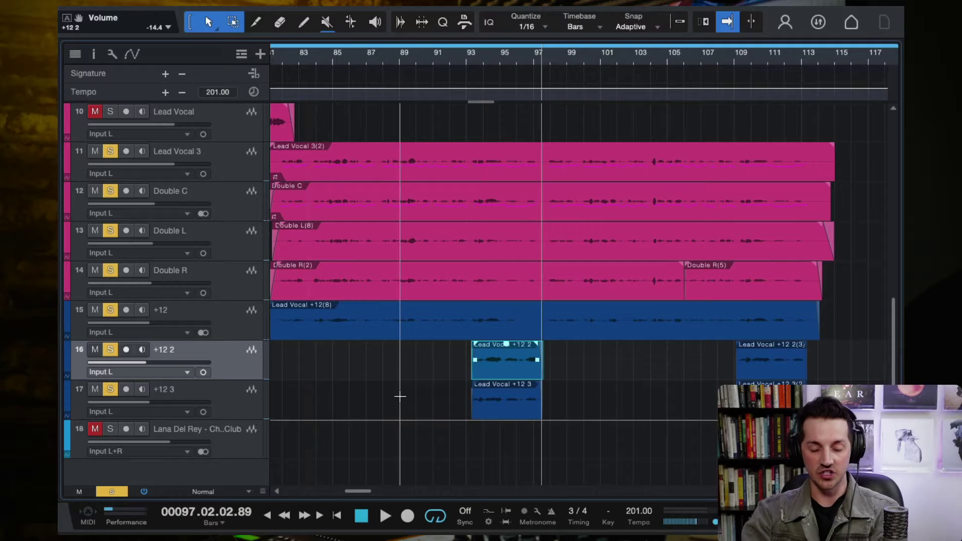
pyautogui.click(440, 57)
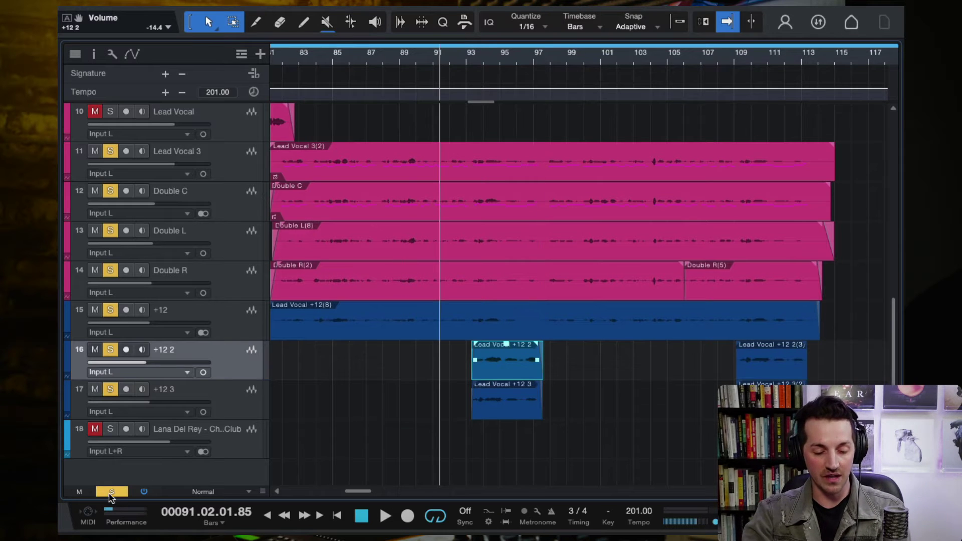
pyautogui.click(111, 492)
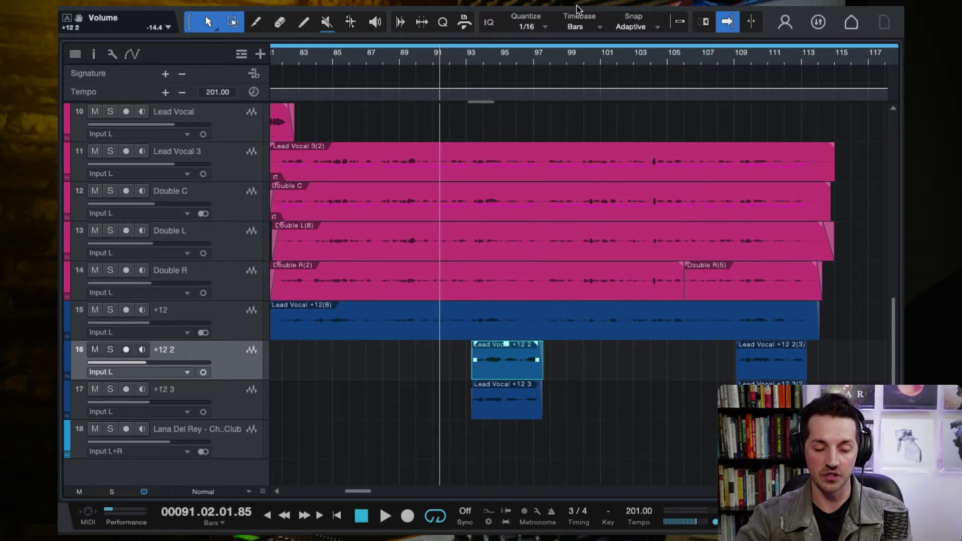
pyautogui.click(418, 60)
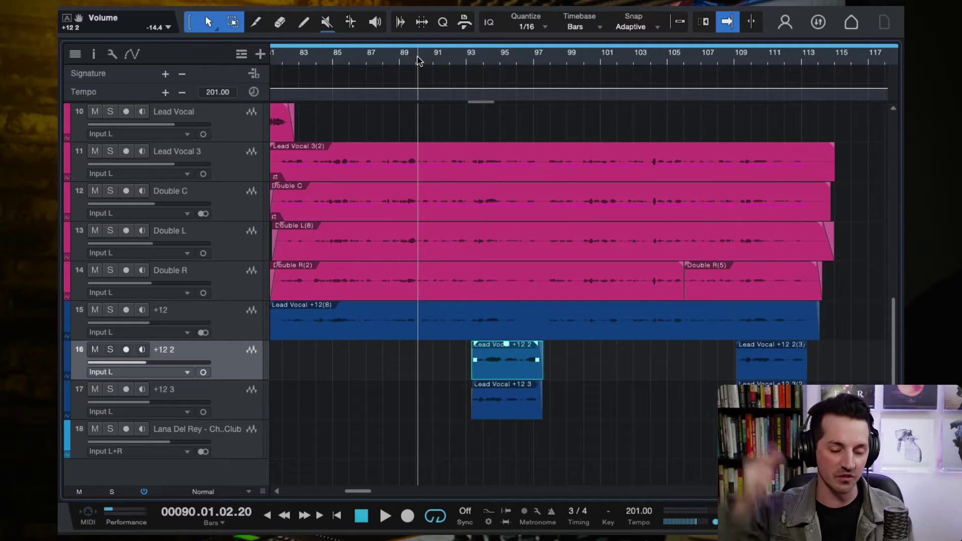
pyautogui.press('space')
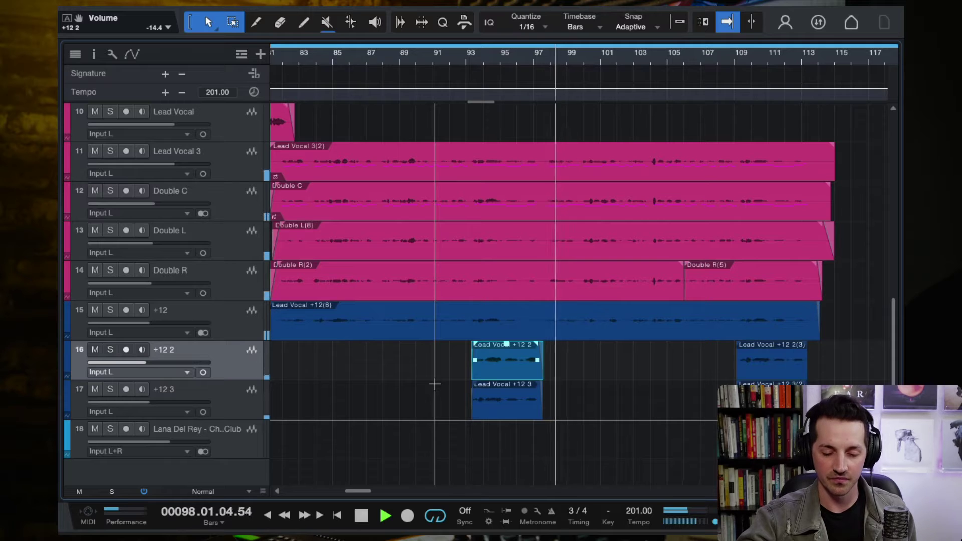
pyautogui.press('space')
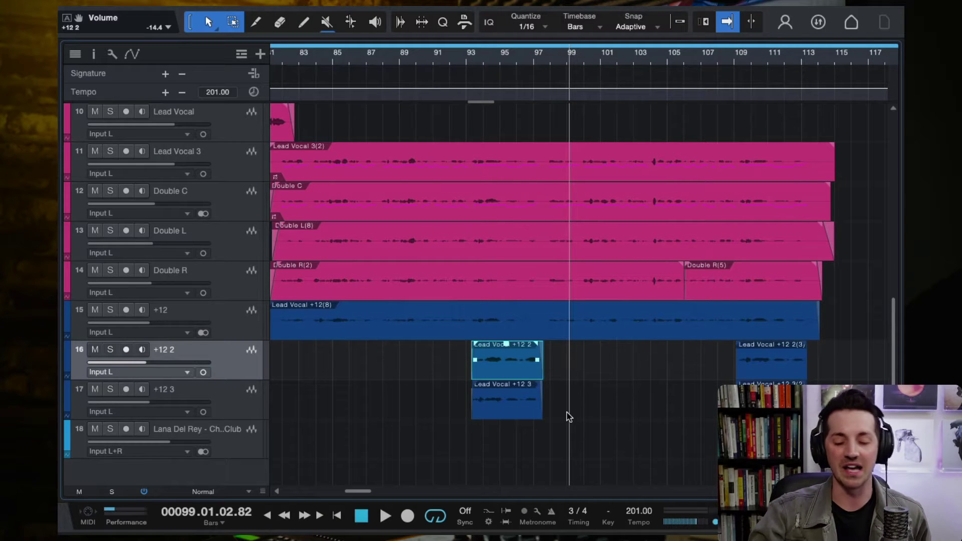
# Examine how the lead vocal, double and +12 clips are arranged across the whole song
pyautogui.press('w')
pyautogui.press('w')
pyautogui.press('w')
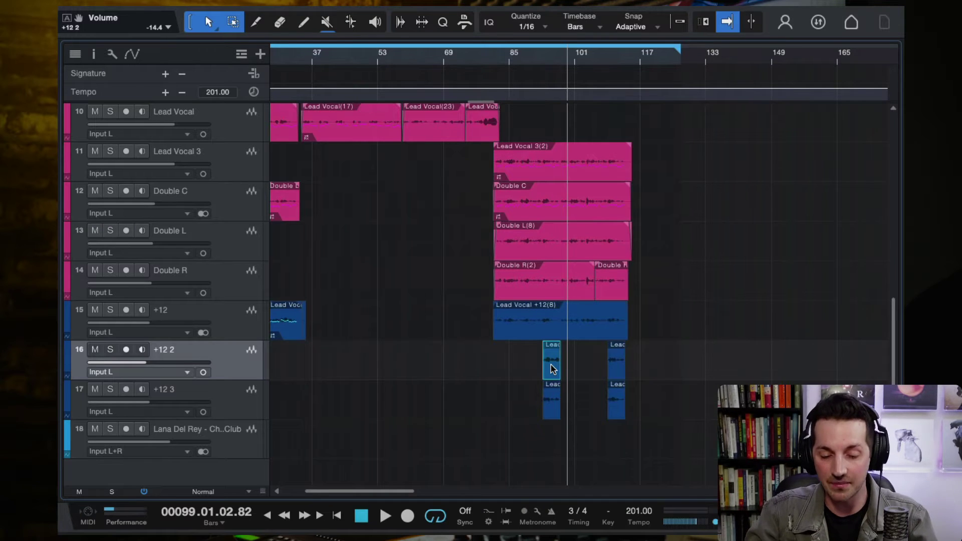
pyautogui.press('w')
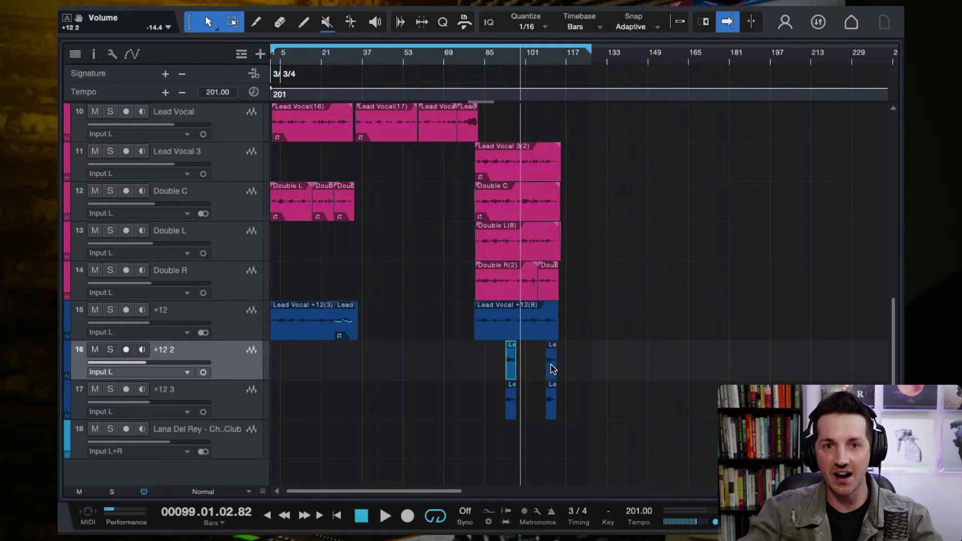
pyautogui.scroll(10, 553, 369)
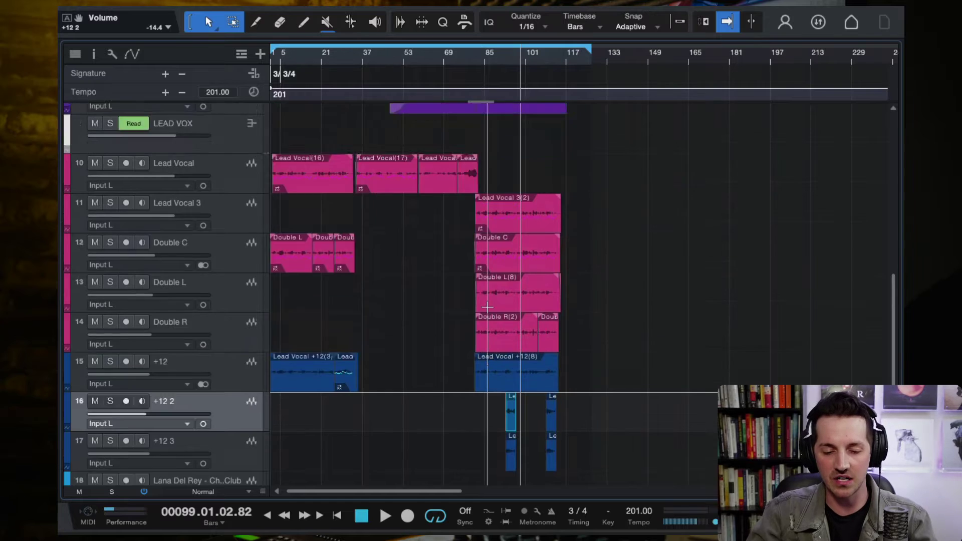
pyautogui.scroll(-10, 486, 306)
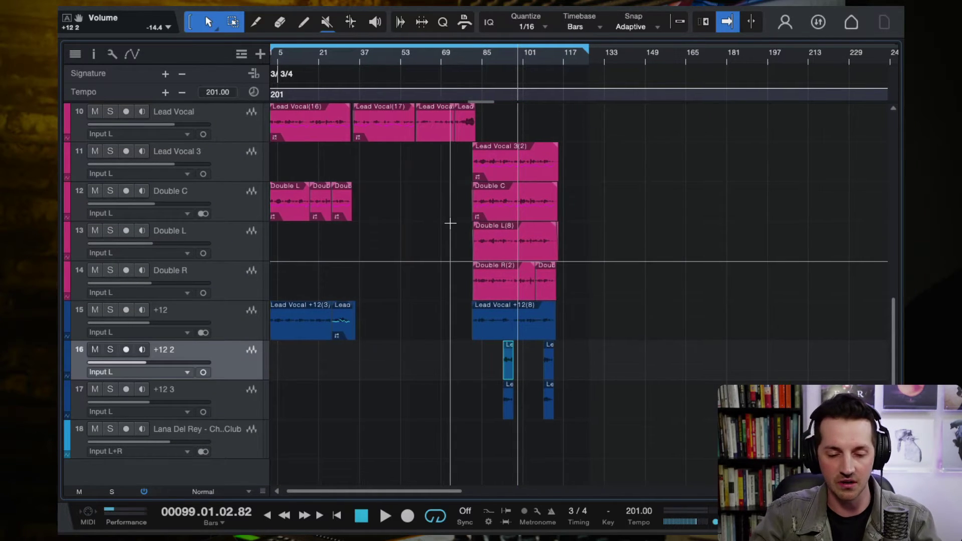
pyautogui.press('e')
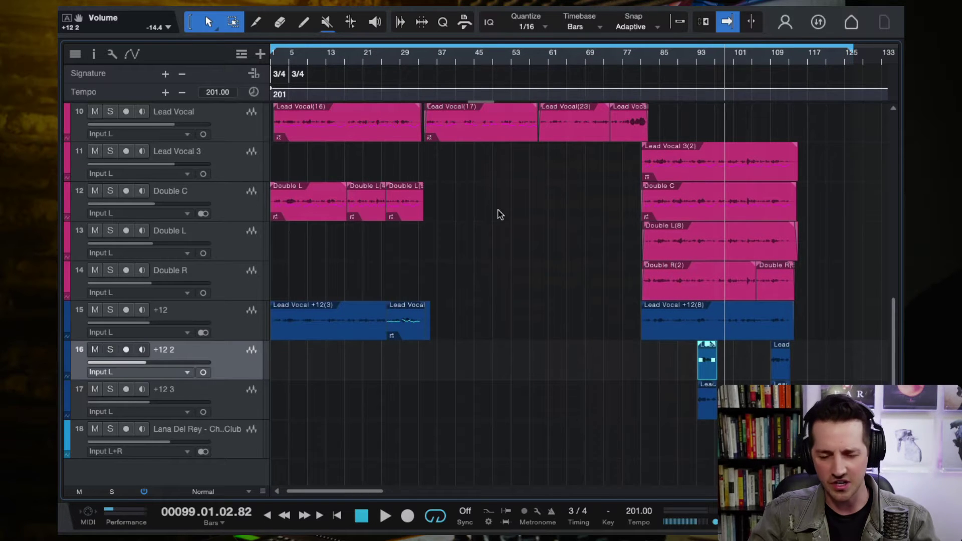
pyautogui.press('w')
pyautogui.press('e')
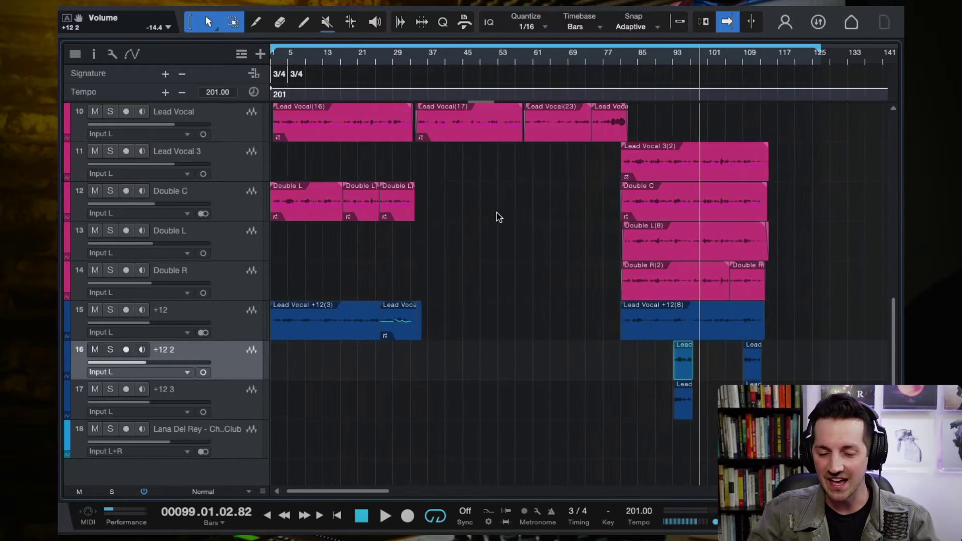
pyautogui.scroll(10, 465, 221)
pyautogui.scroll(-10, 465, 220)
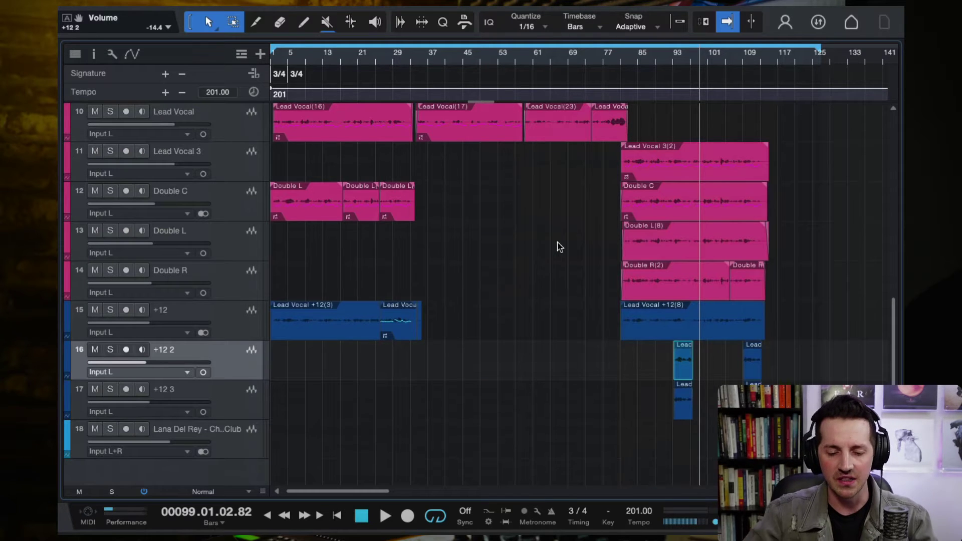
pyautogui.scroll(1, 560, 247)
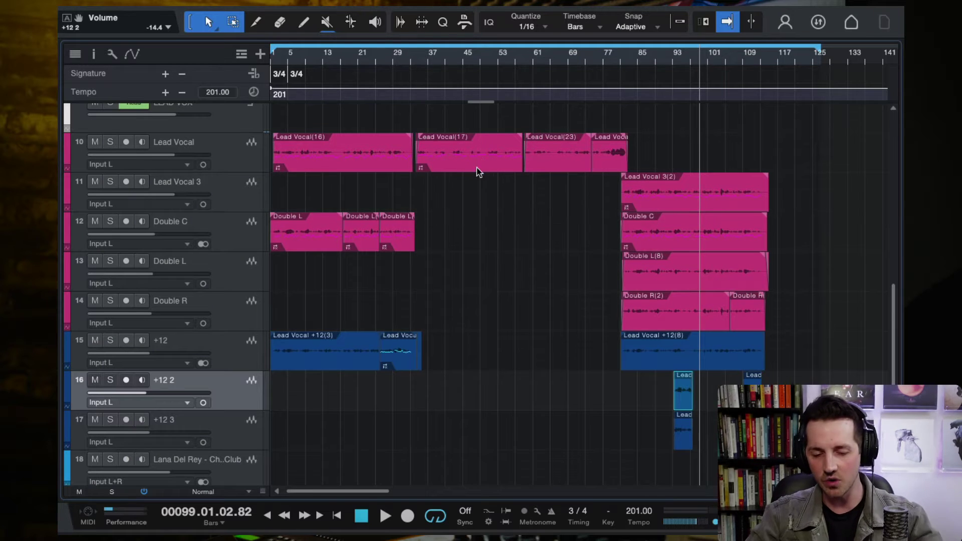
# Select the Double C, Lead Vocal and +12 clips of the opening section in turn to compare its vocal layers
pyautogui.click(310, 248)
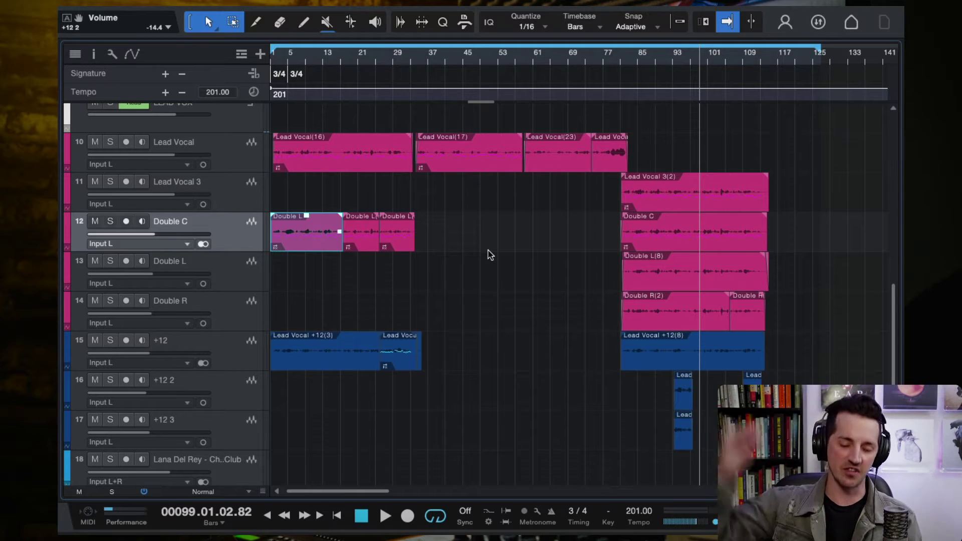
pyautogui.scroll(8, 446, 344)
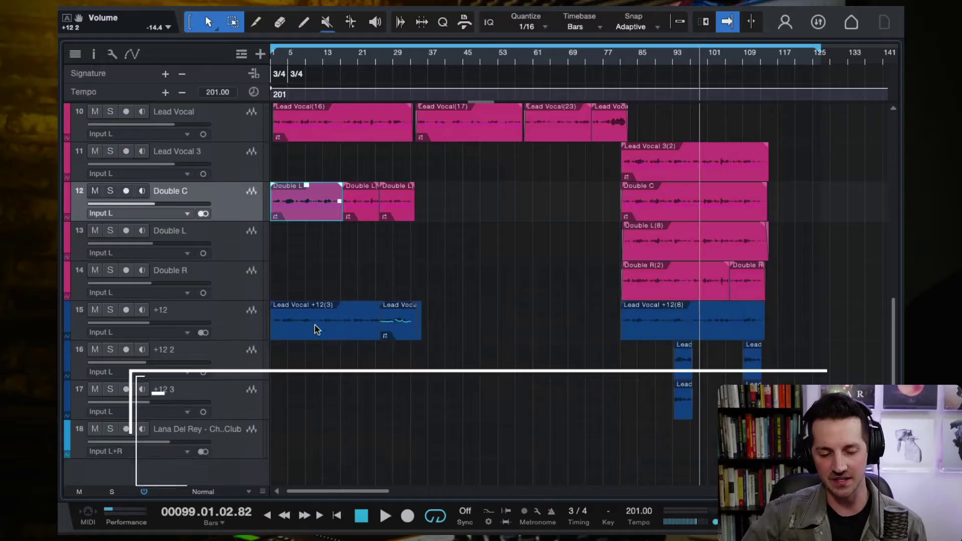
pyautogui.scroll(2, 316, 326)
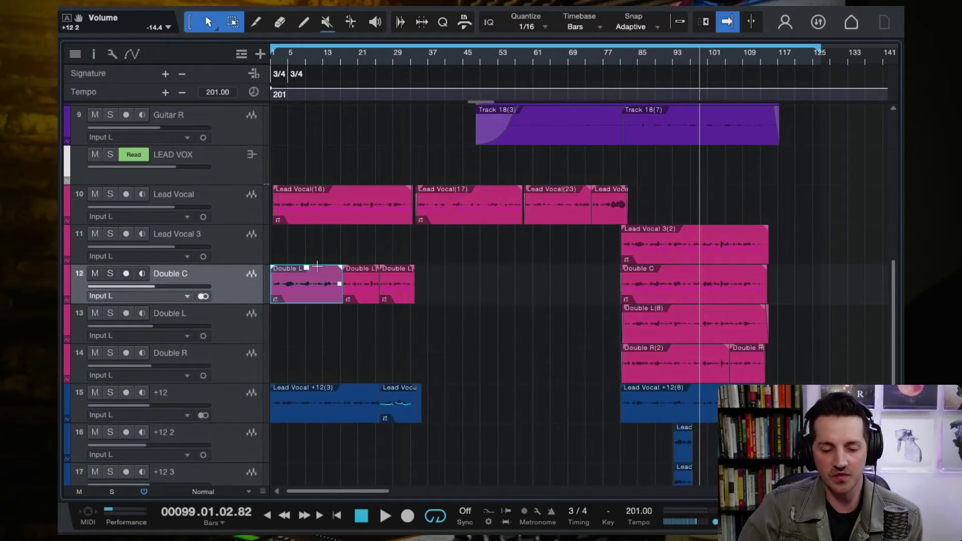
pyautogui.press('Up')
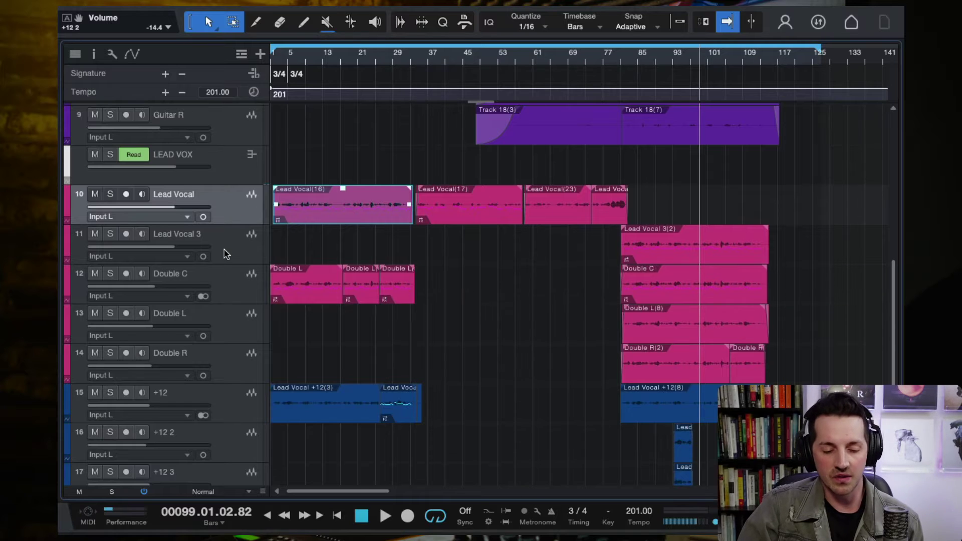
pyautogui.press('Down')
pyautogui.scroll(-2, 226, 353)
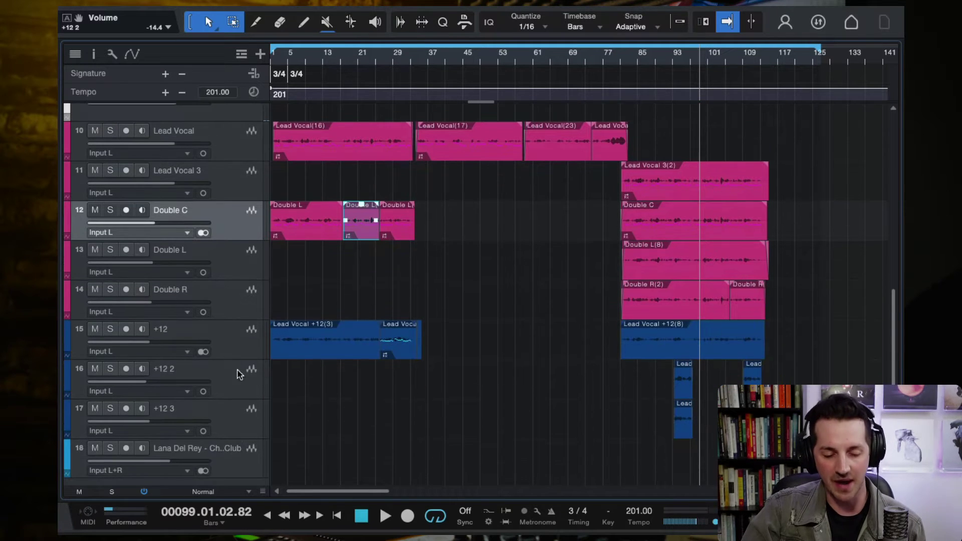
pyautogui.press('Down')
pyautogui.scroll(1, 363, 349)
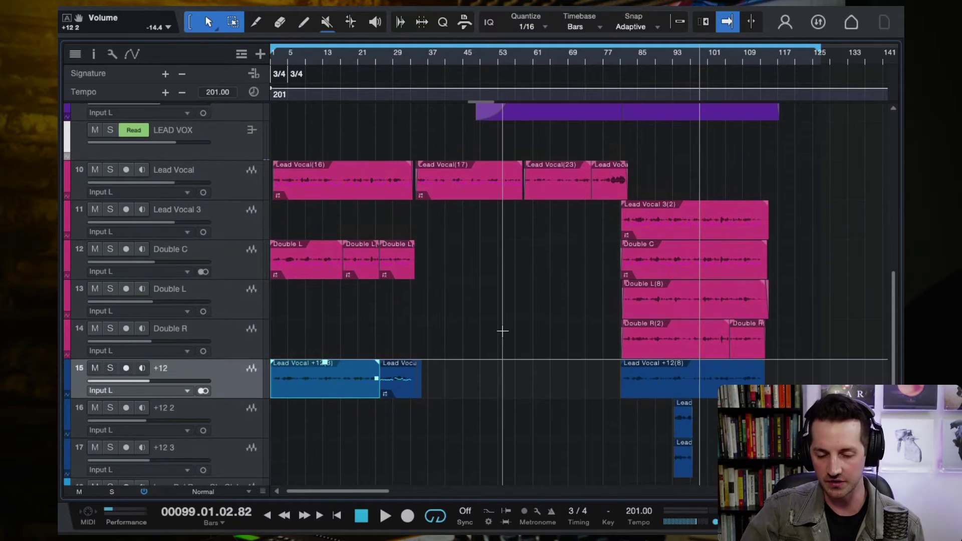
# Select the Lead Vocal track and review the vocal channels in the mixer console, closing it when done
pyautogui.click(500, 328)
pyautogui.scroll(1, 240, 221)
pyautogui.click(235, 215)
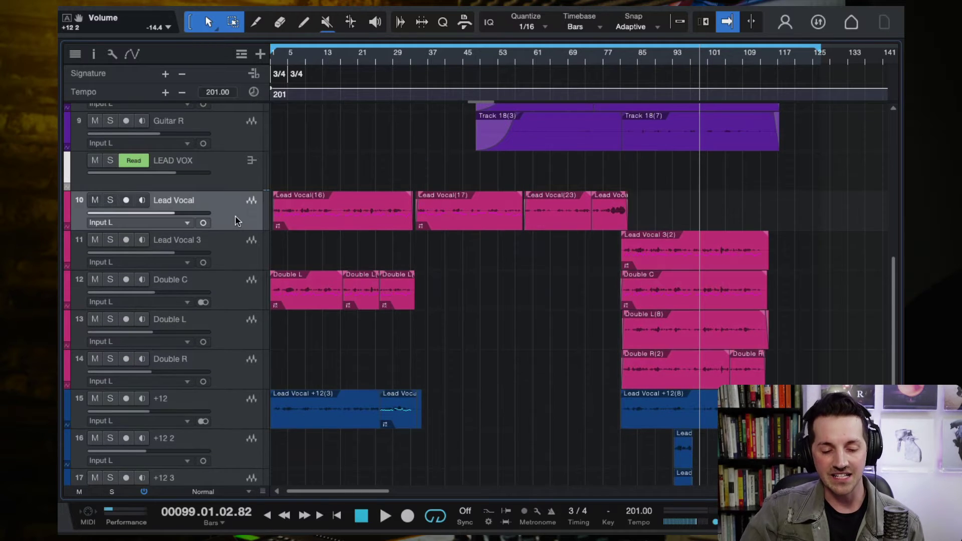
pyautogui.press('F3')
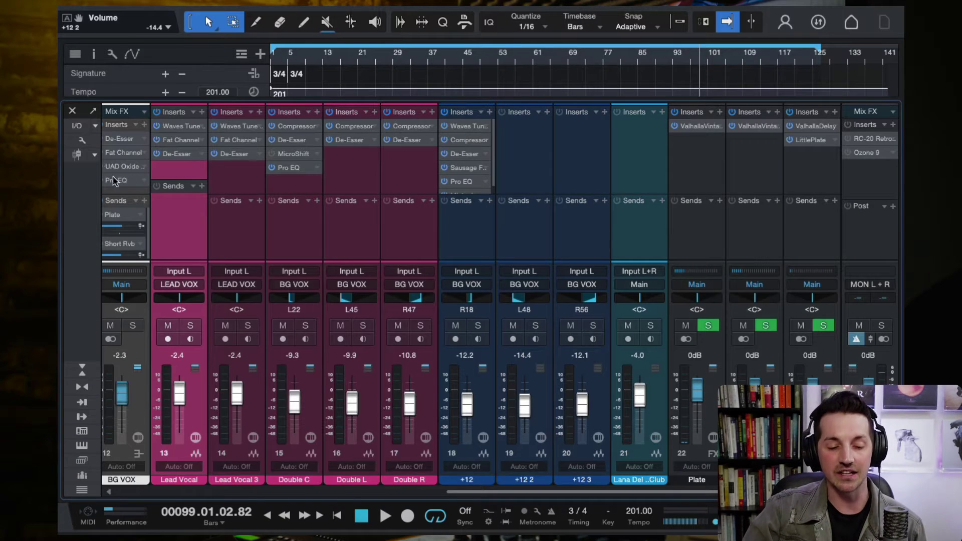
pyautogui.click(72, 111)
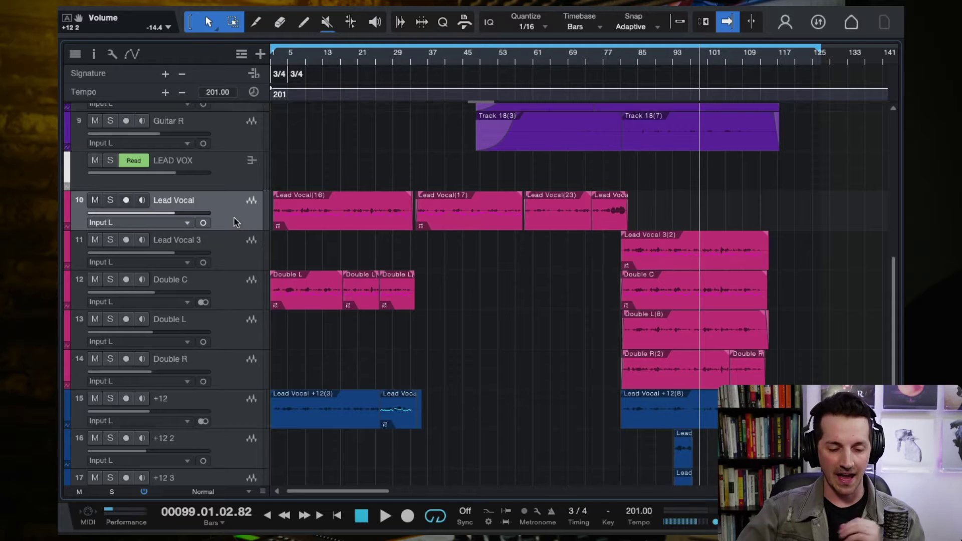
pyautogui.press('F3')
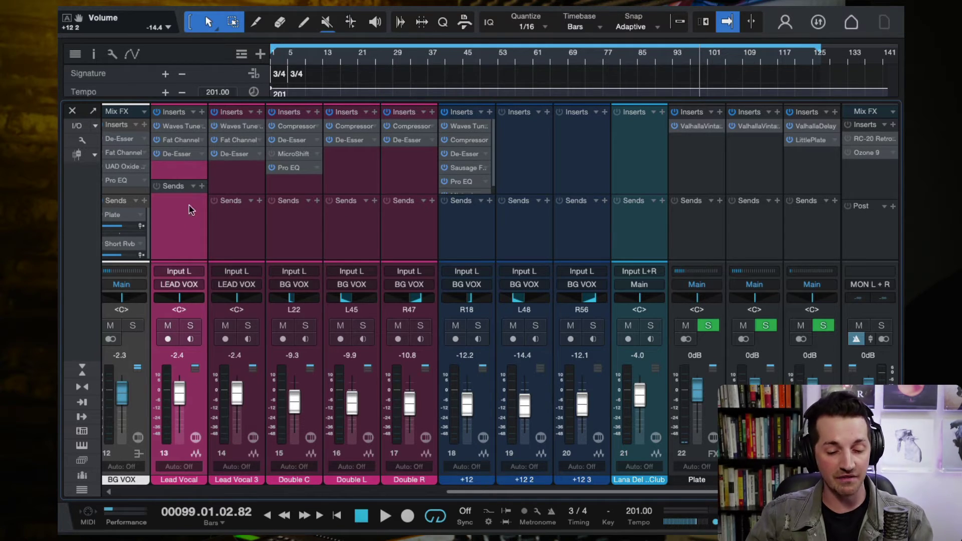
pyautogui.click(73, 110)
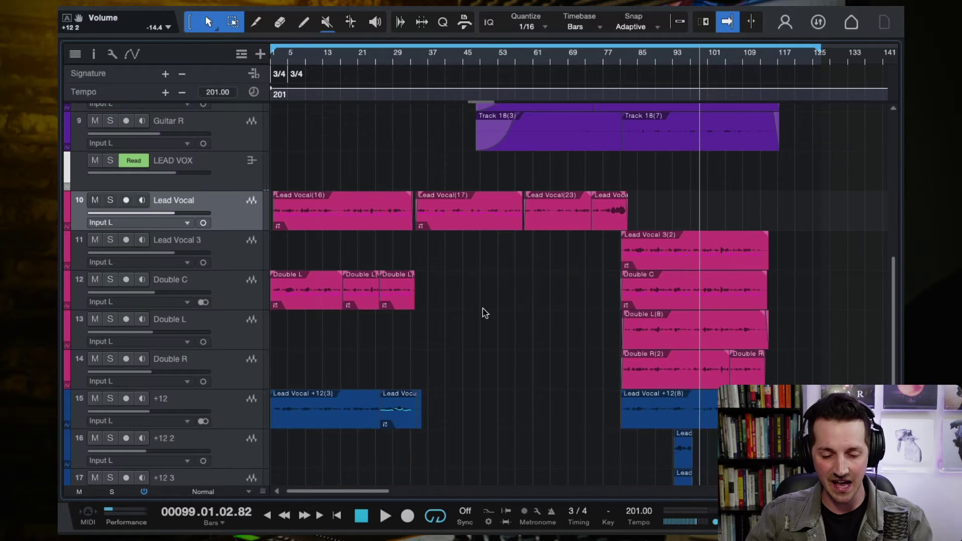
# Reopen the mixer console and inspect the Waves Tune Real-Time settings on the Lead Vocal channel, closing the plug-in window
pyautogui.scroll(3, 422, 299)
pyautogui.scroll(-5, 419, 296)
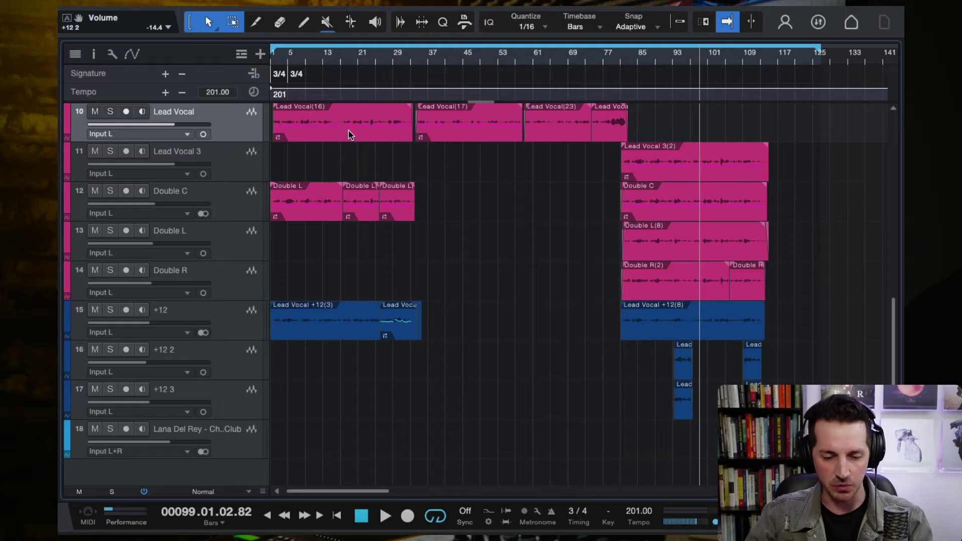
pyautogui.scroll(1, 348, 138)
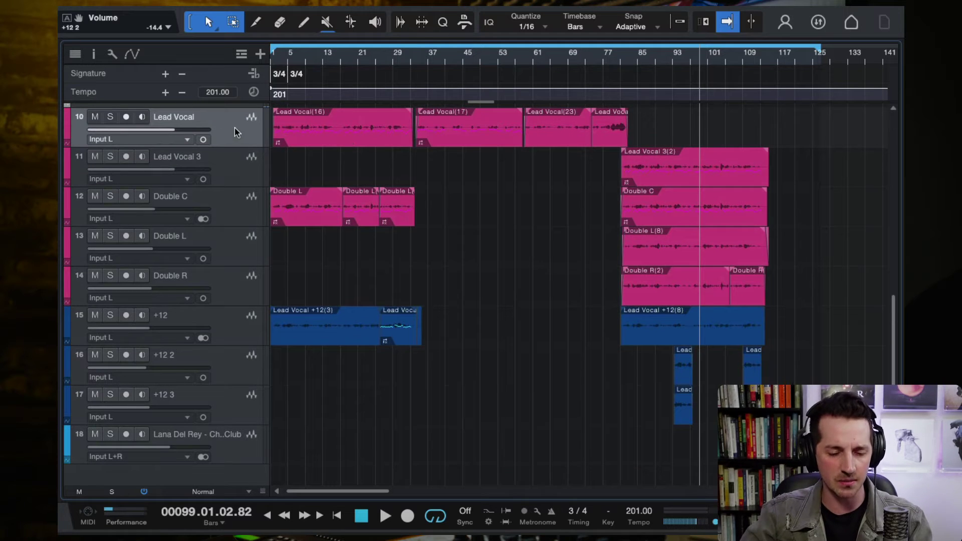
pyautogui.press('F3')
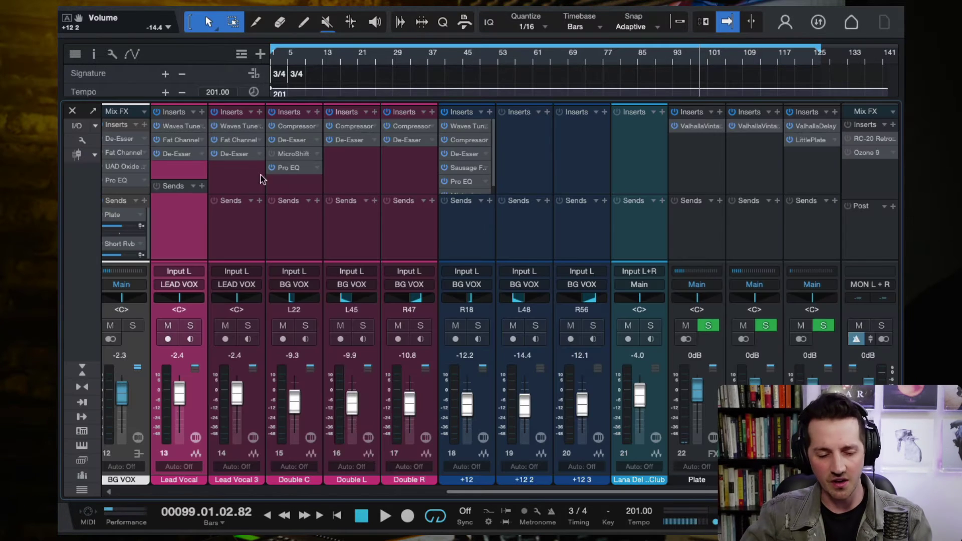
pyautogui.click(179, 126)
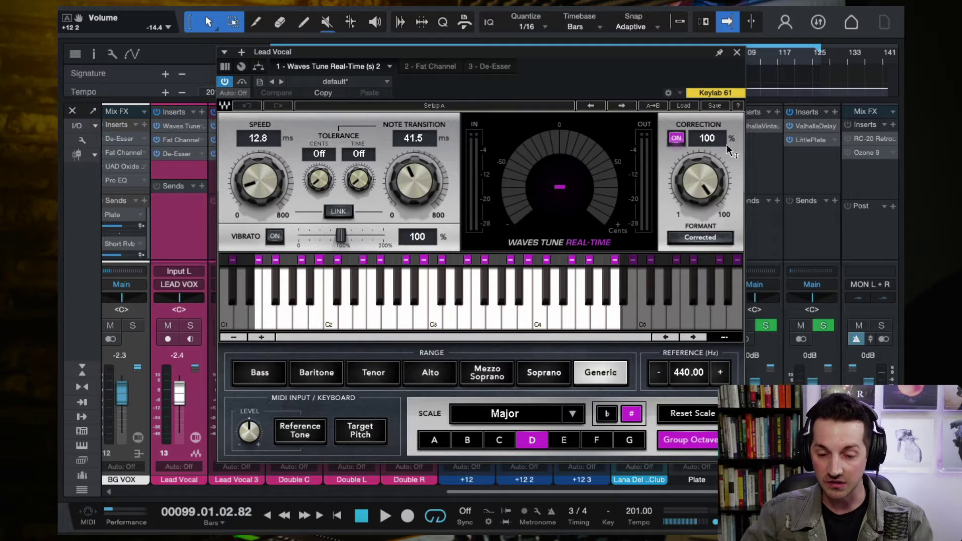
pyautogui.click(737, 52)
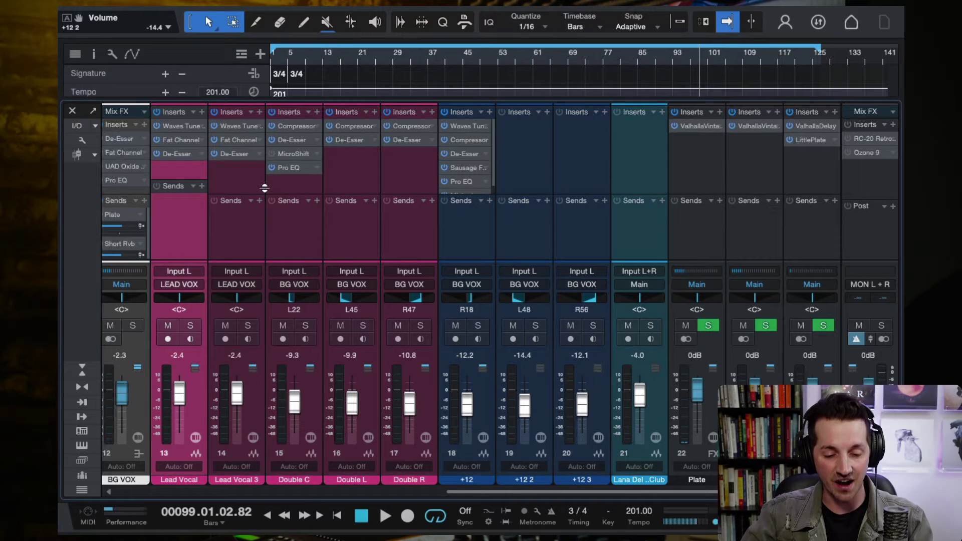
# Rename the Lead Vocal 3 mixer channel as Lead Vocal
pyautogui.click(227, 179)
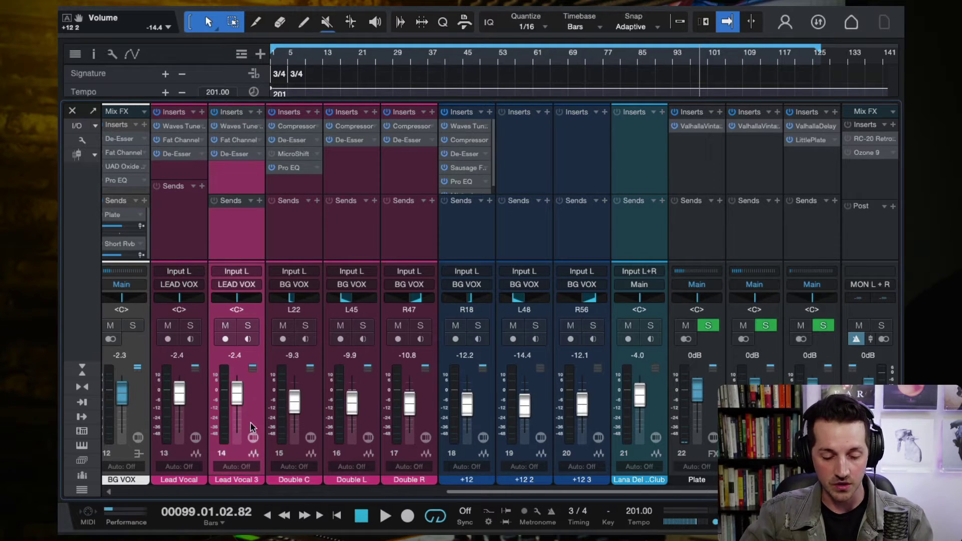
pyautogui.doubleClick(255, 481)
pyautogui.press('BackSpace')
pyautogui.press('BackSpace')
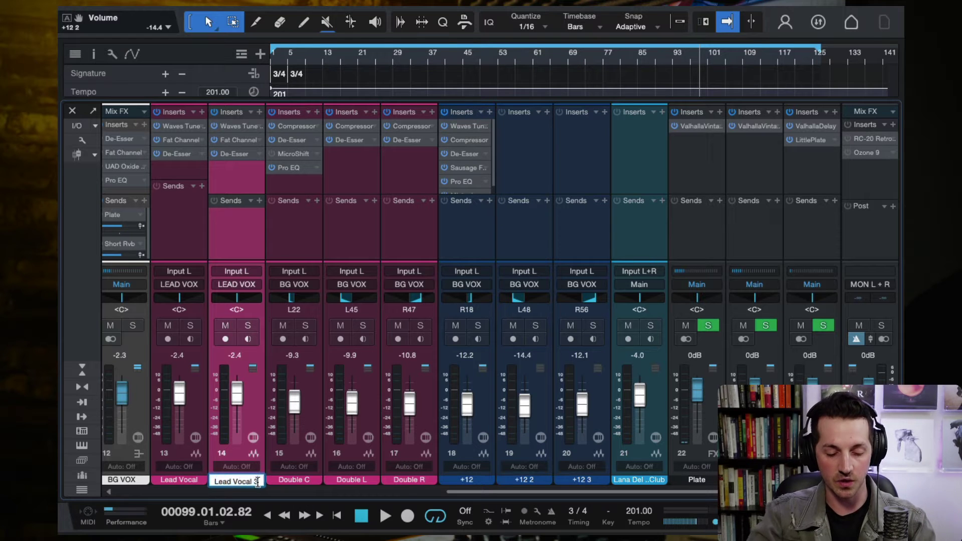
pyautogui.press('Return')
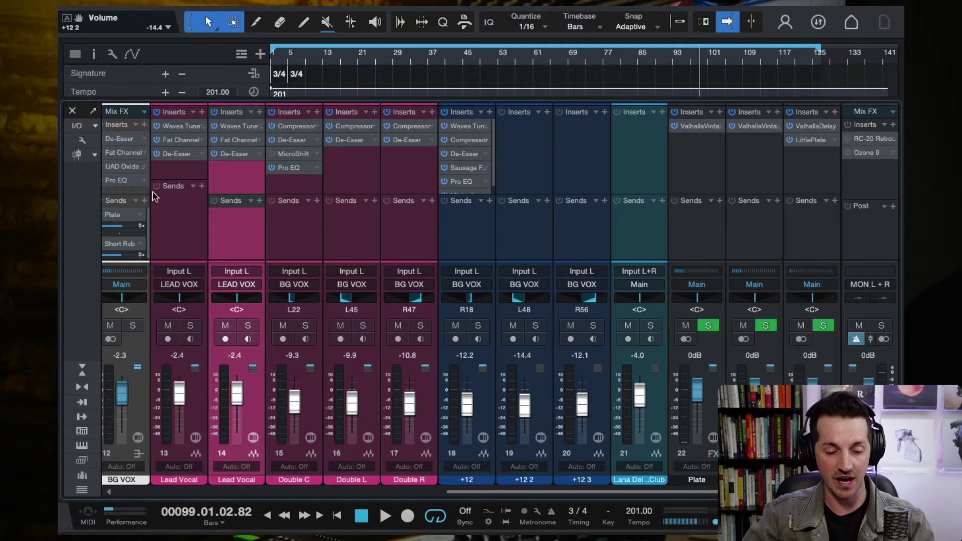
# Inspect the Waves Tune Real-Time settings on the +12 channel, closing the plug-in window and selecting the channel
pyautogui.click(165, 210)
pyautogui.click(354, 173)
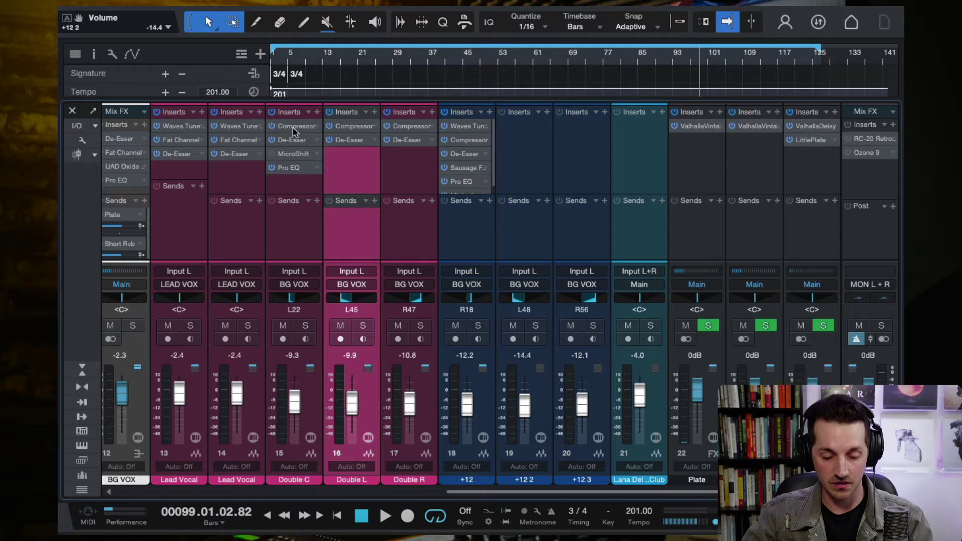
pyautogui.click(465, 126)
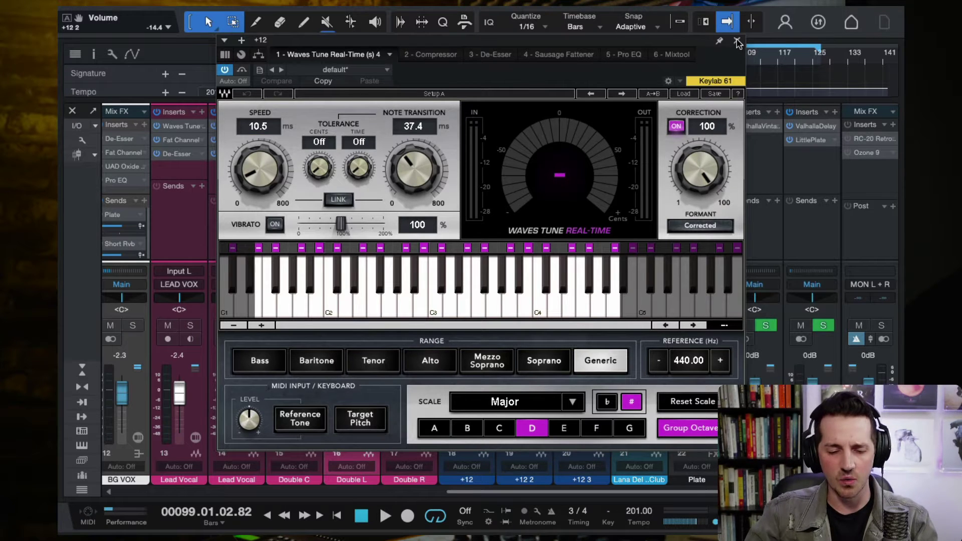
pyautogui.click(737, 41)
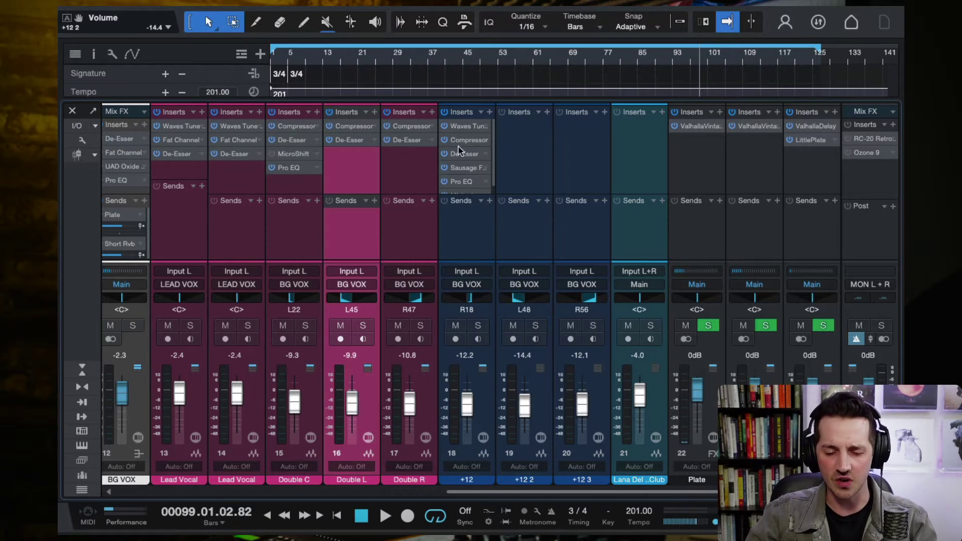
pyautogui.click(457, 126)
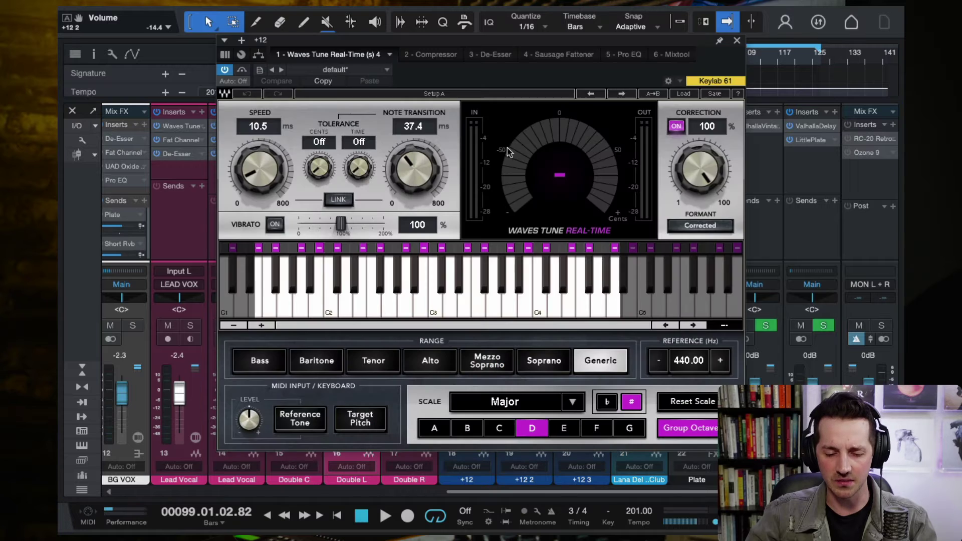
pyautogui.click(737, 42)
pyautogui.click(476, 236)
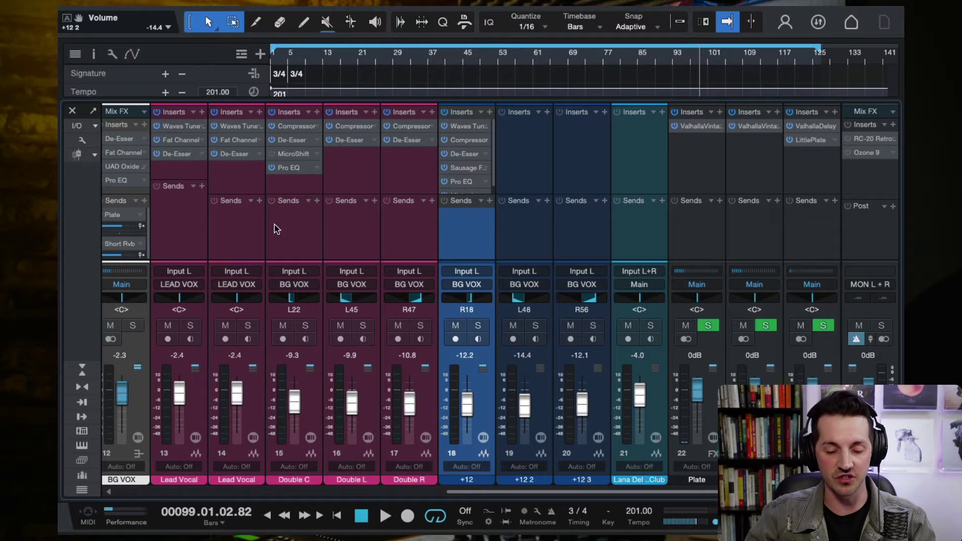
# Close the mixer console and examine the last section's vocal stack, selecting the second Lead Vocal, Double C and Double L tracks
pyautogui.click(72, 111)
pyautogui.scroll(5, 426, 276)
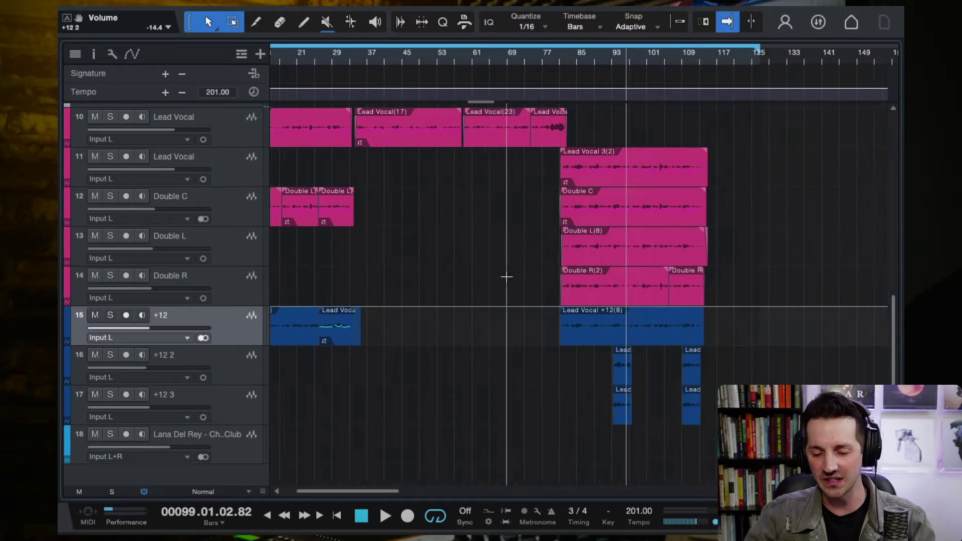
pyautogui.scroll(-2, 507, 277)
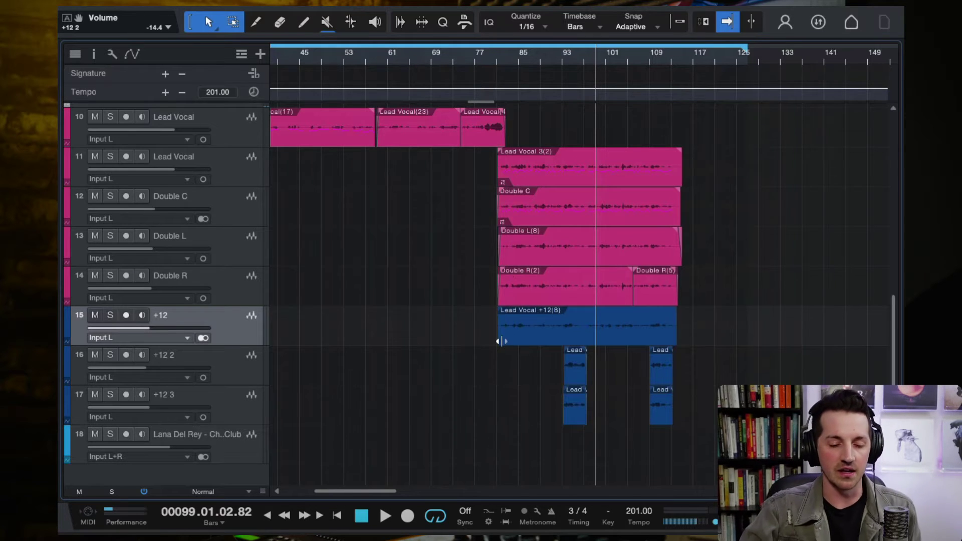
pyautogui.click(223, 218)
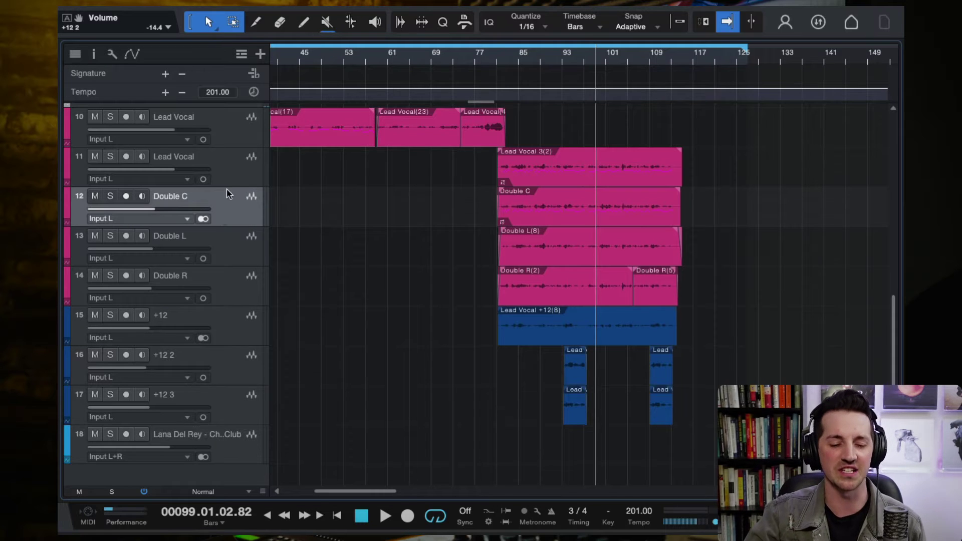
pyautogui.click(230, 181)
pyautogui.click(231, 201)
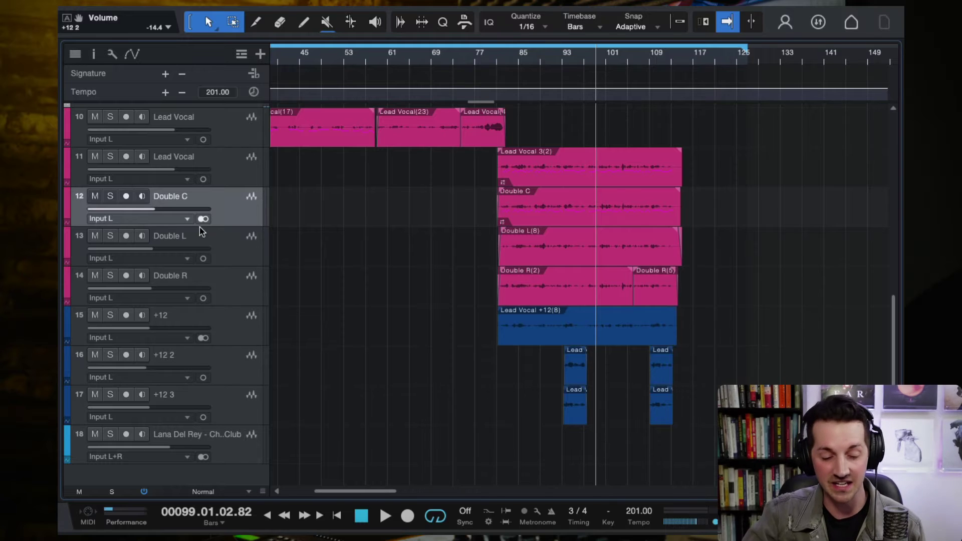
pyautogui.click(215, 251)
# Reopen the mixer console, review the first Lead Vocal channel's Fat Channel compressor settings, and clear that channel's solo
pyautogui.press('F3')
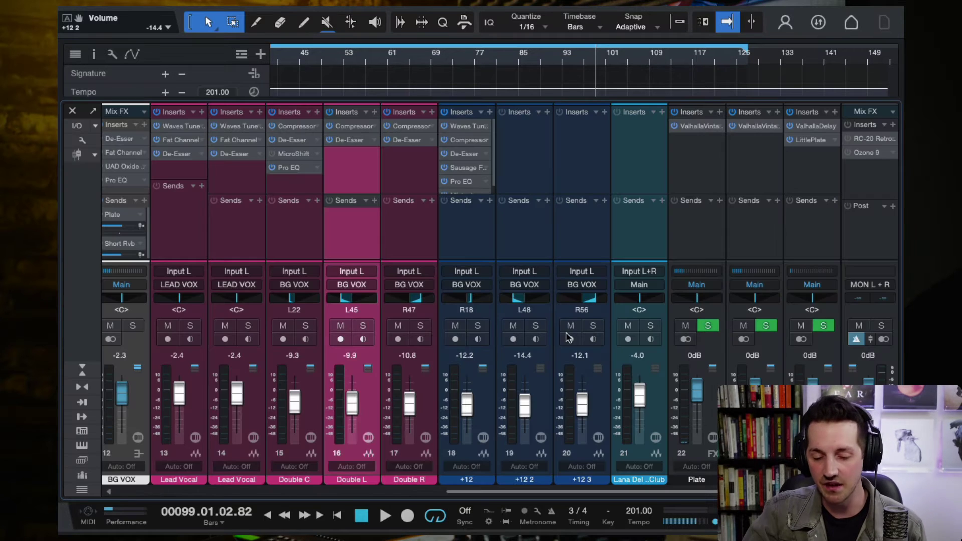
pyautogui.click(391, 170)
pyautogui.click(353, 177)
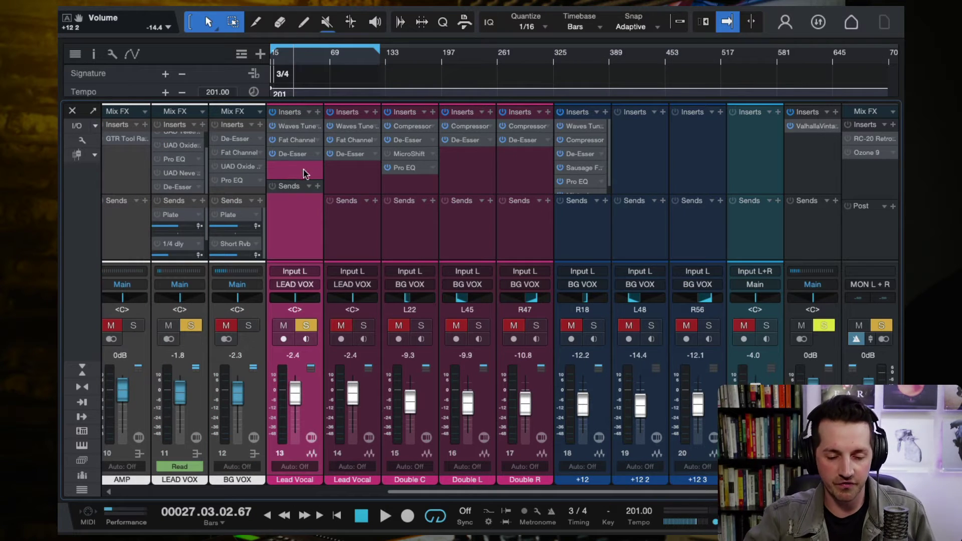
pyautogui.click(296, 144)
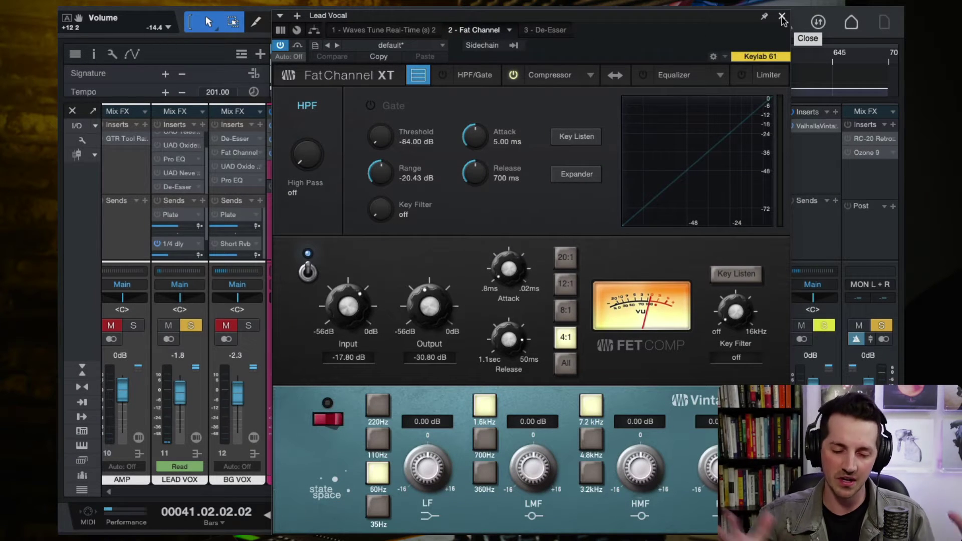
pyautogui.click(783, 19)
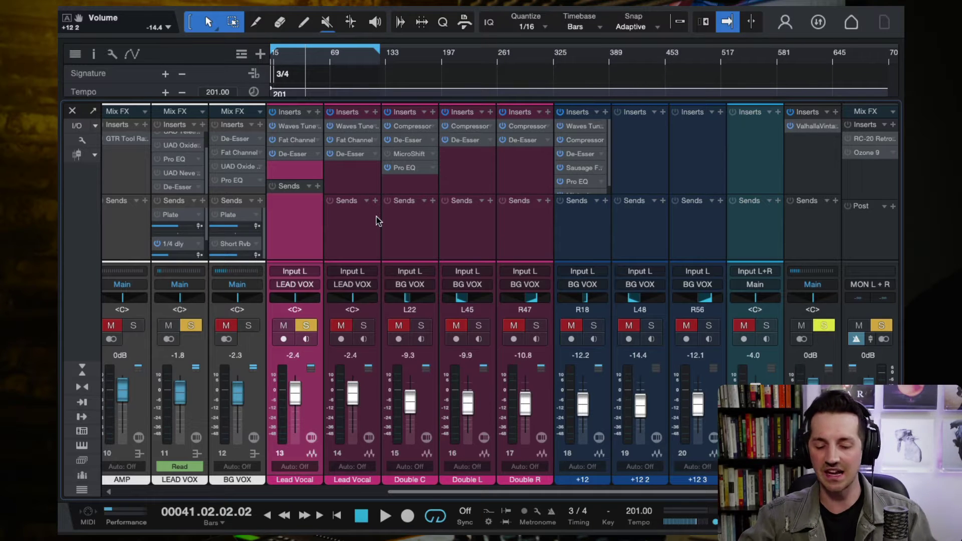
pyautogui.keyDown('alt'); pyautogui.click(305, 325); pyautogui.keyUp('alt')
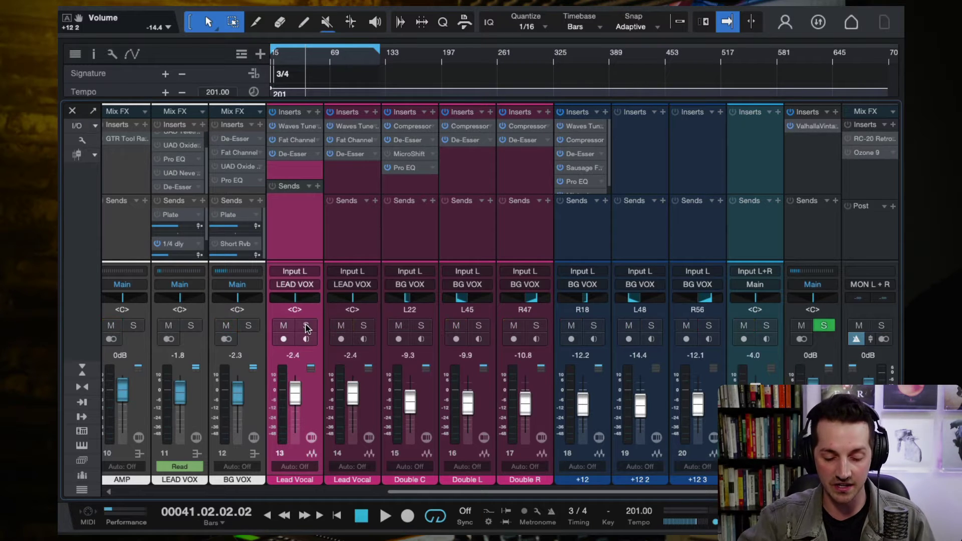
# Solo Double C and play the last vocal section with its Compressor open, closing the plug-in and clearing the solo
pyautogui.click(403, 126)
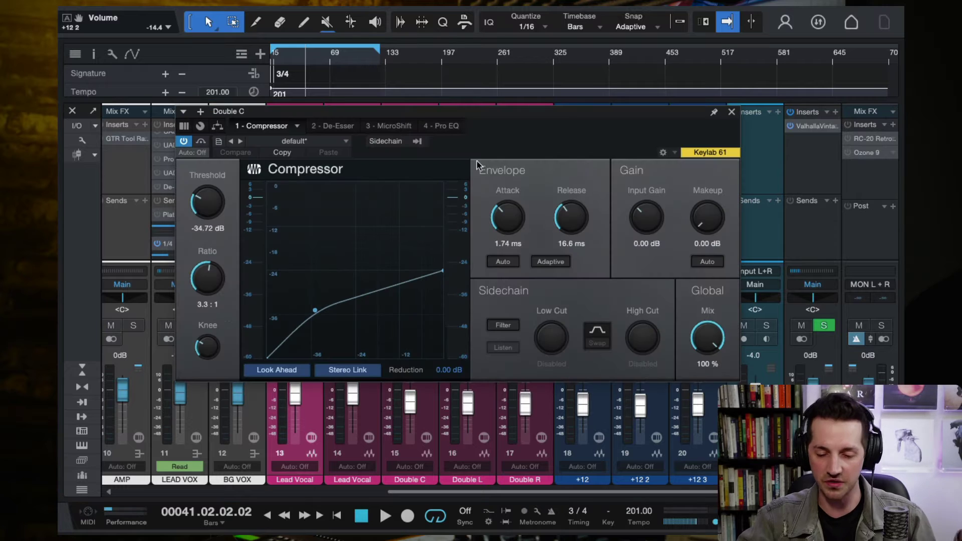
pyautogui.click(731, 112)
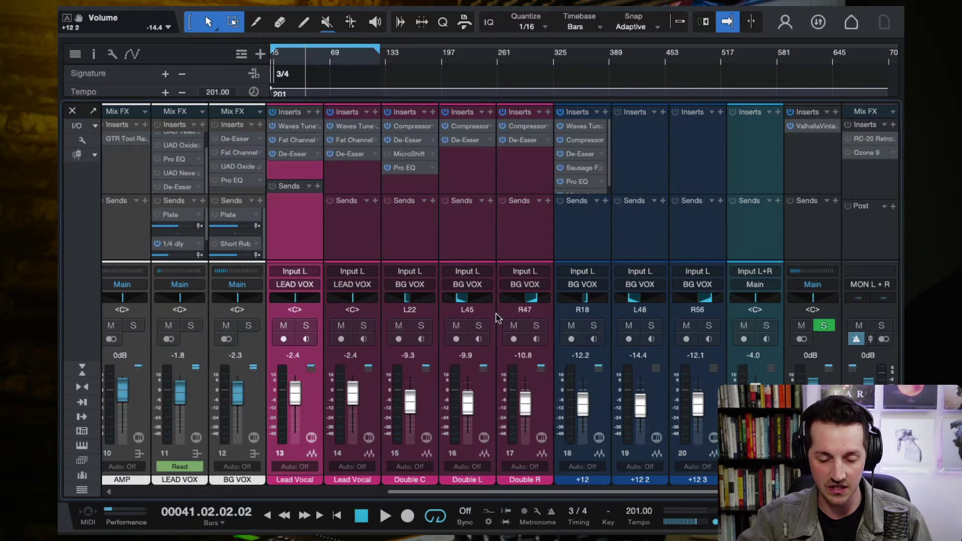
pyautogui.click(421, 326)
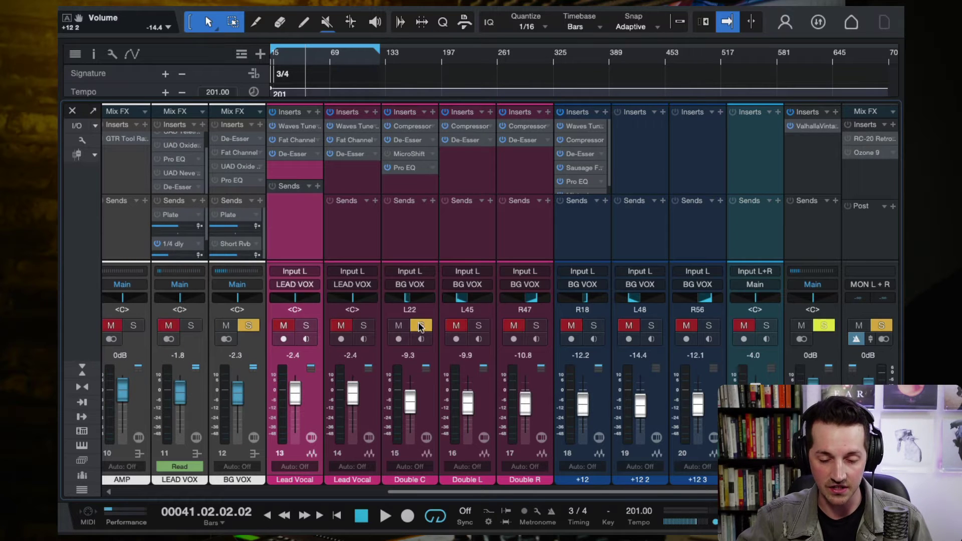
pyautogui.click(404, 126)
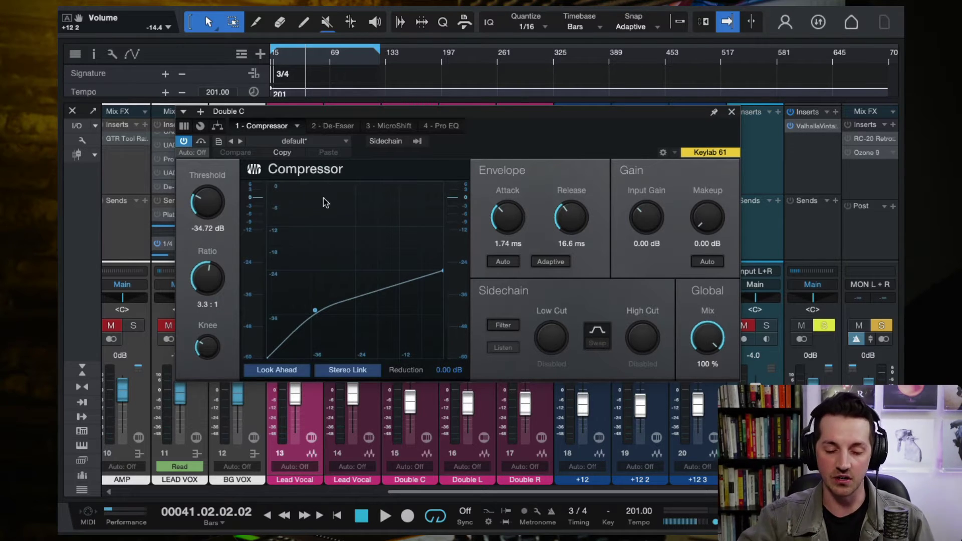
pyautogui.press('space')
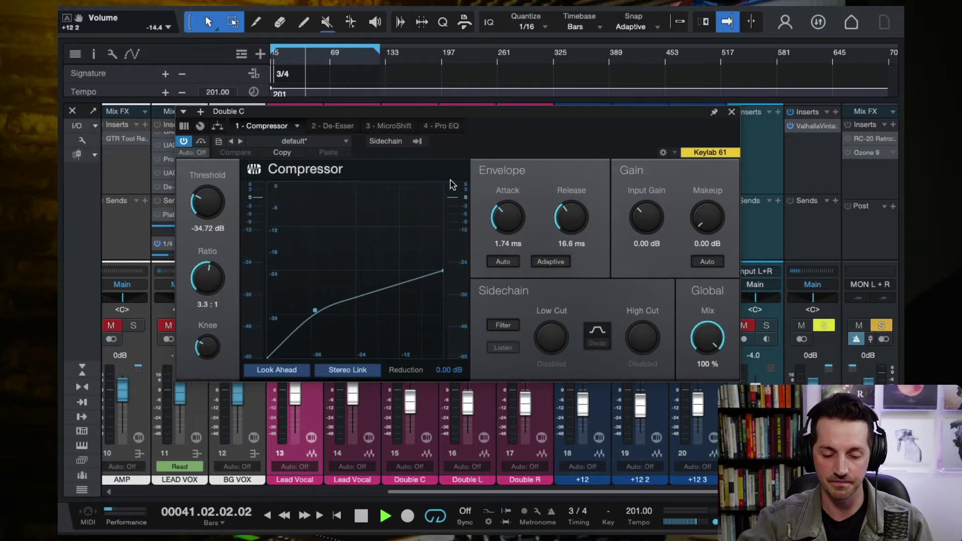
pyautogui.click(342, 60)
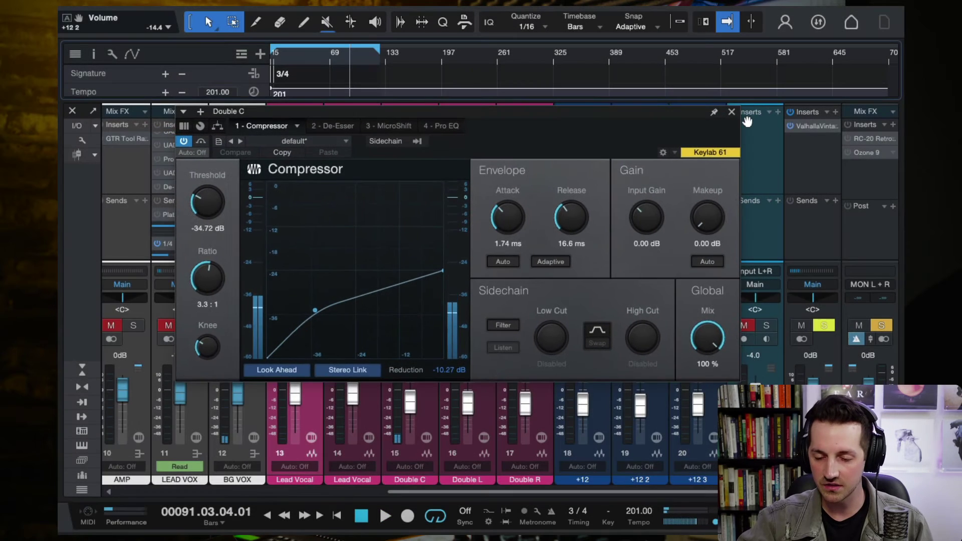
pyautogui.click(732, 112)
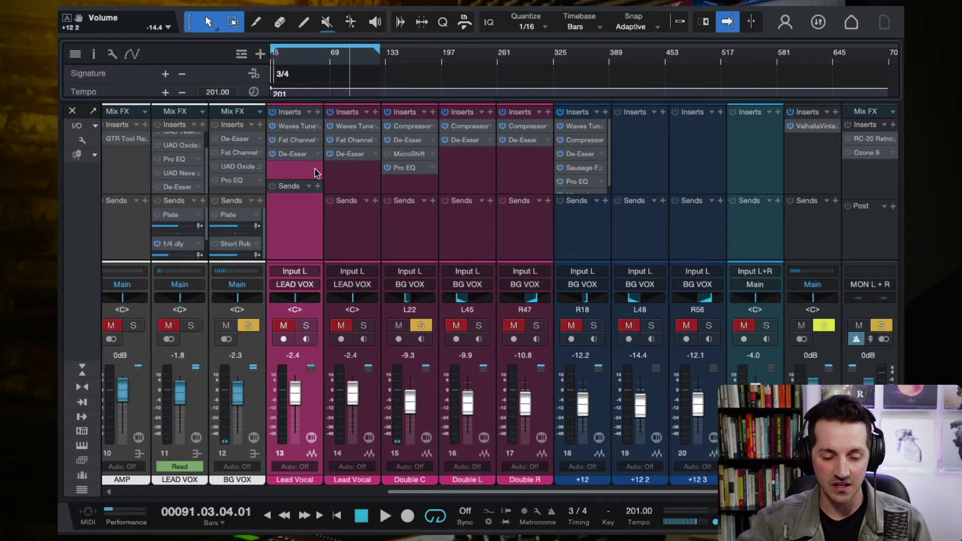
pyautogui.click(414, 190)
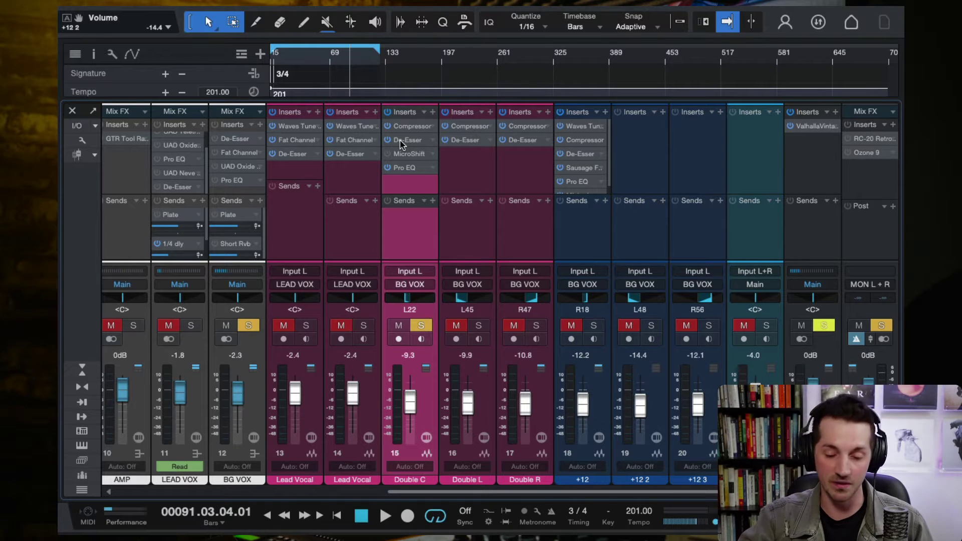
pyautogui.click(424, 328)
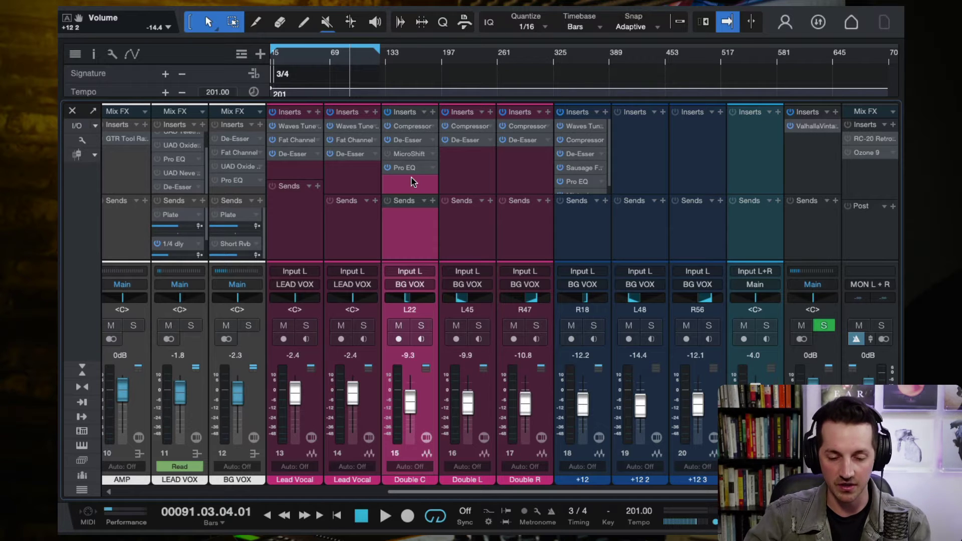
# Inspect the first Lead Vocal channel's De-Esser during soloed playback, closing the plug-in and clearing the solo
pyautogui.click(366, 181)
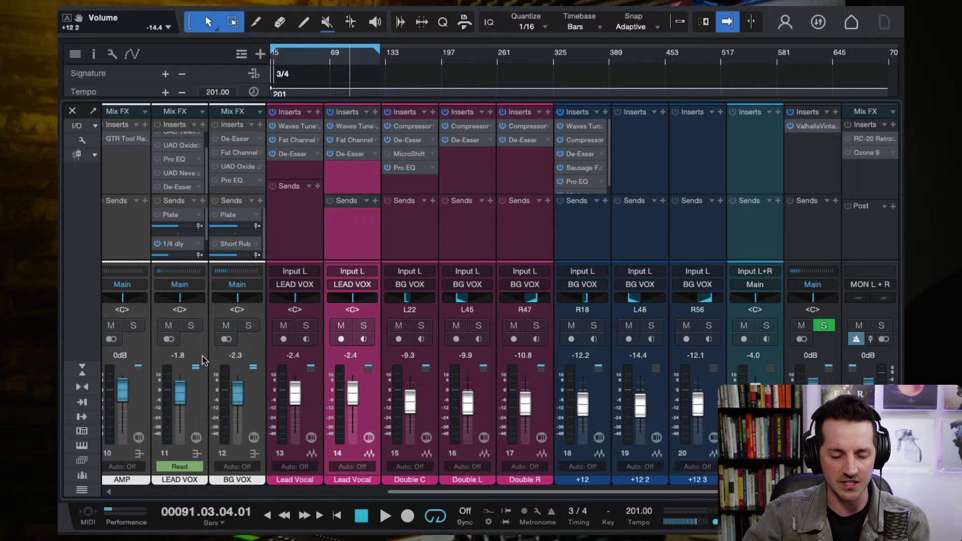
pyautogui.click(194, 416)
pyautogui.click(301, 225)
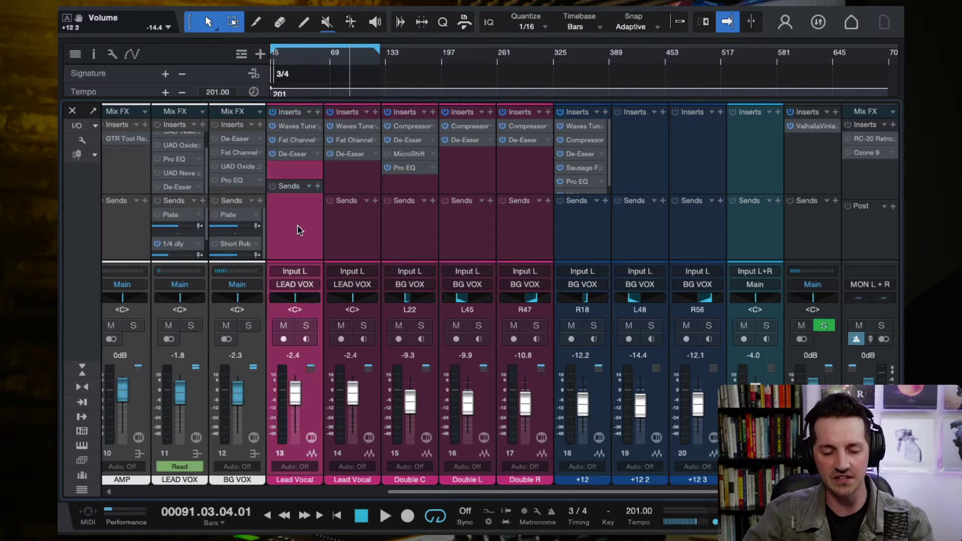
pyautogui.click(299, 158)
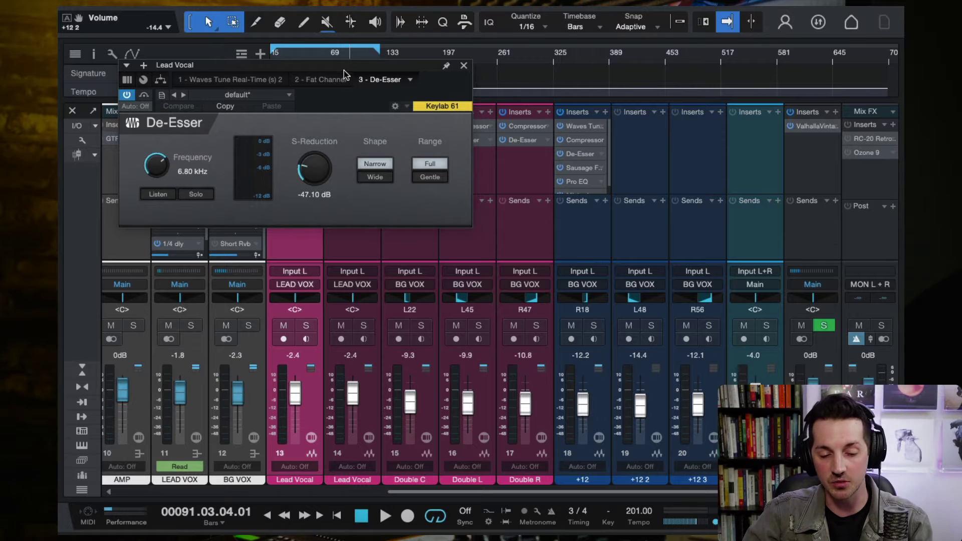
pyautogui.moveTo(344, 68); pyautogui.dragTo(350, 97)
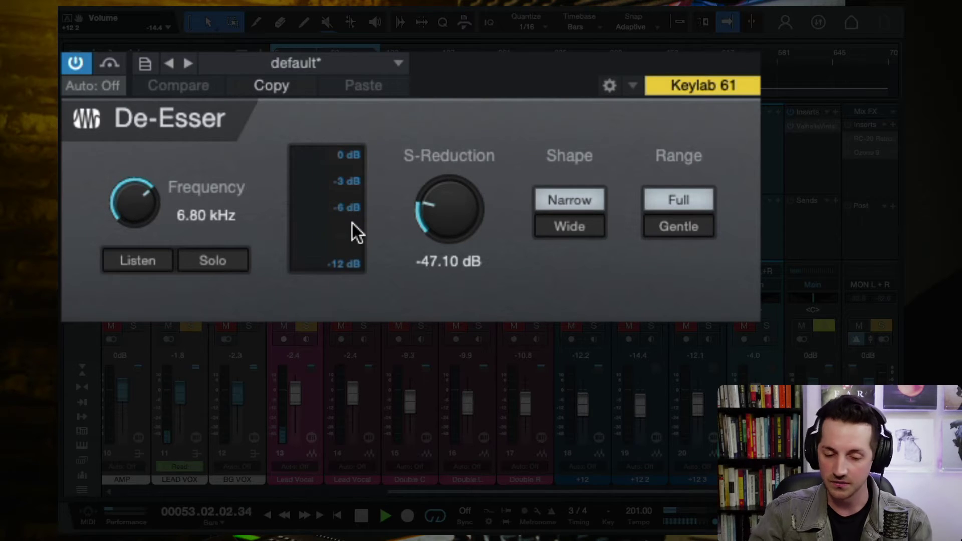
pyautogui.press('space')
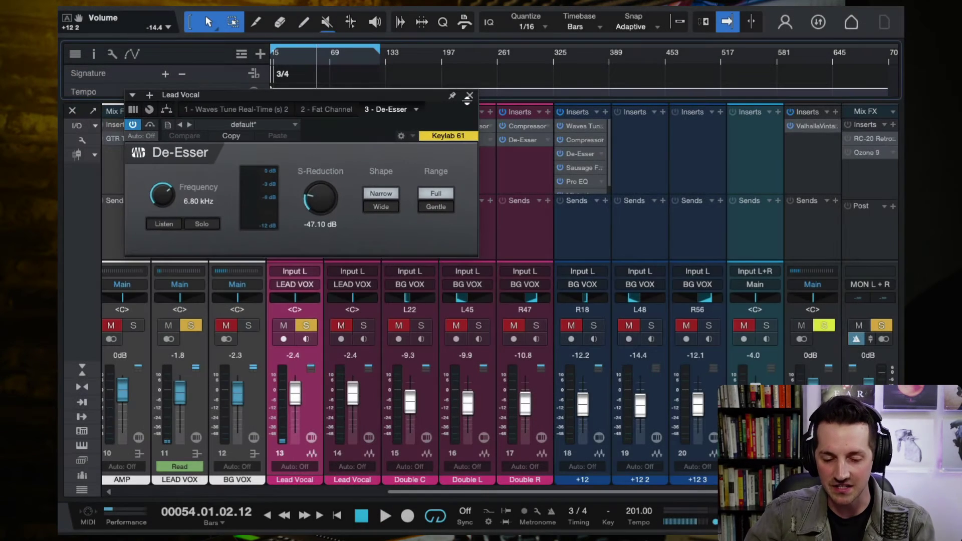
pyautogui.click(470, 95)
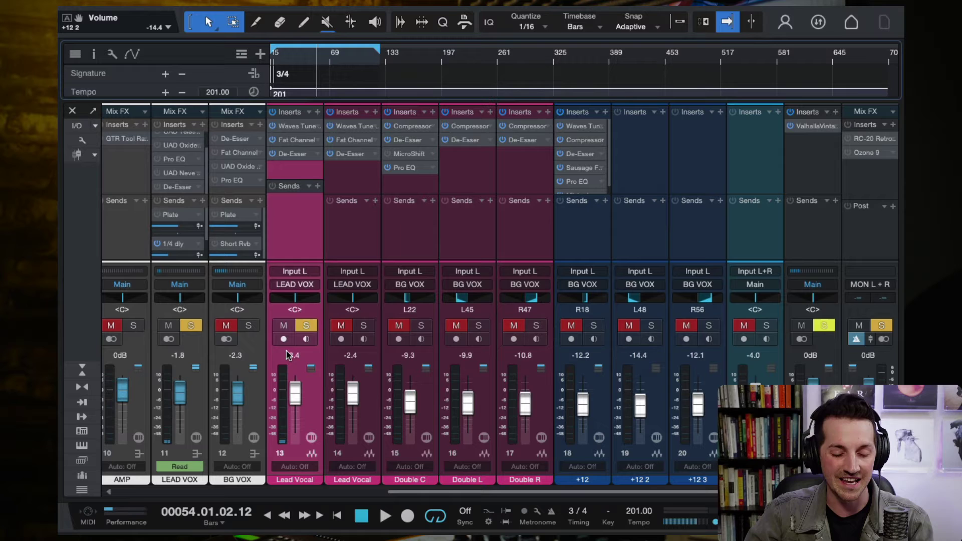
pyautogui.click(306, 326)
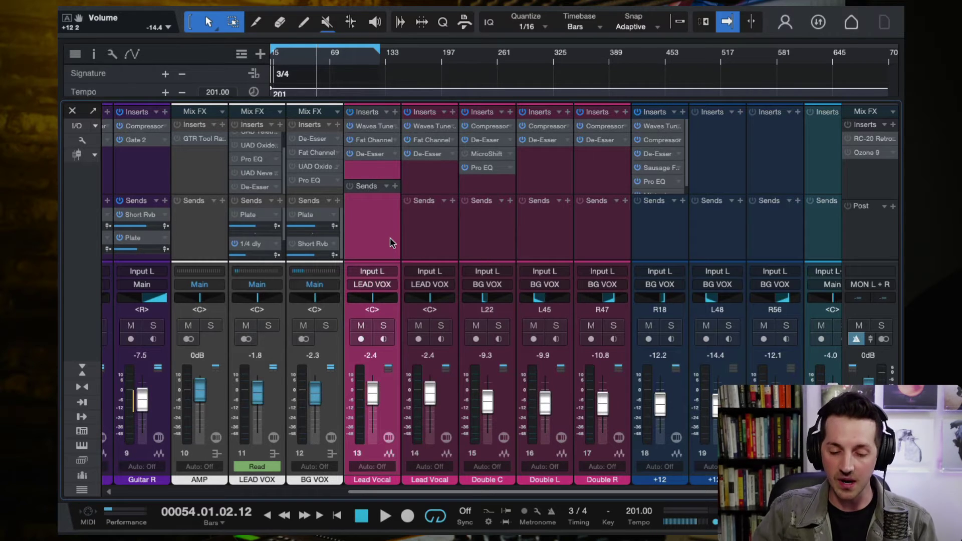
# Select the second Lead Vocal channel and return to the arrangement, zooming in on the vocal clips
pyautogui.click(439, 248)
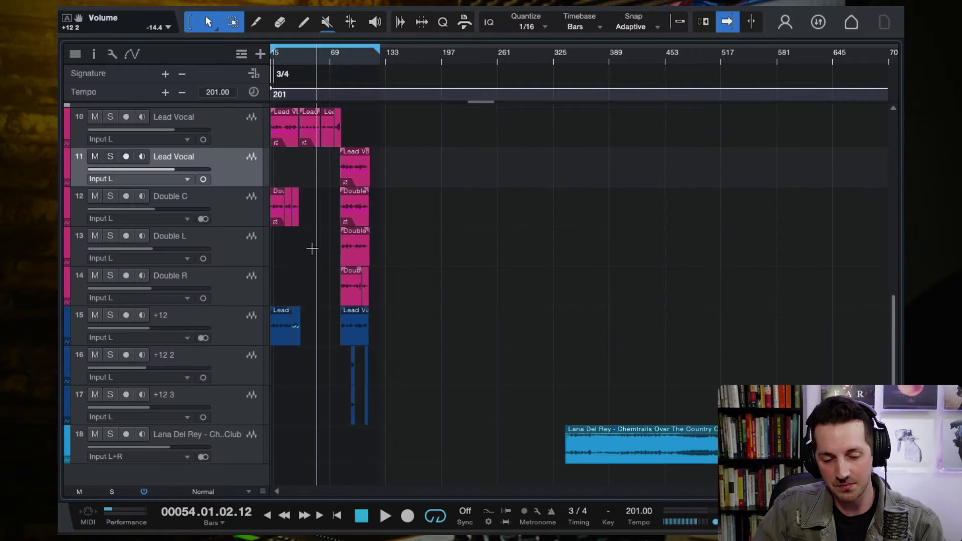
pyautogui.click(72, 112)
pyautogui.press('z')
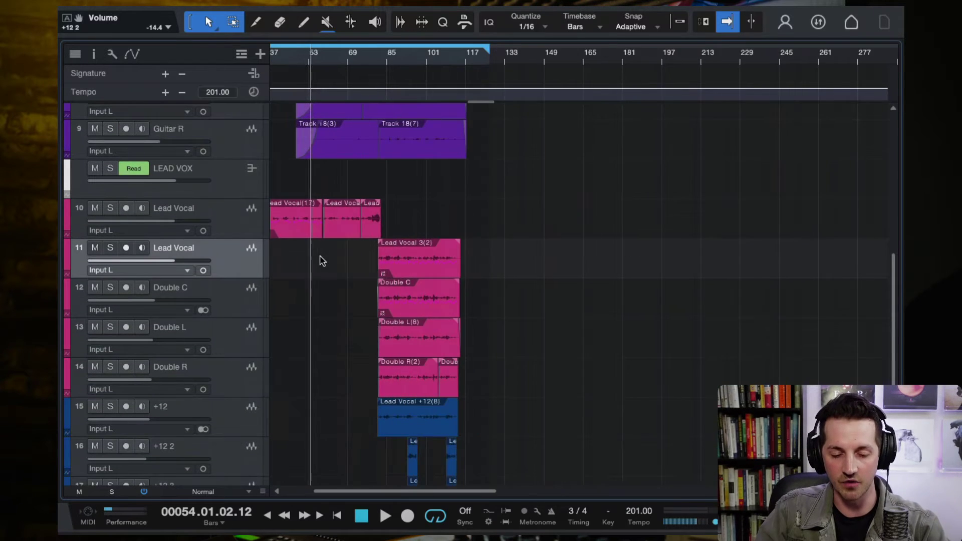
# Play the handover between the two Lead Vocal tracks around bar 81, and select the second Lead Vocal track
pyautogui.click(480, 52)
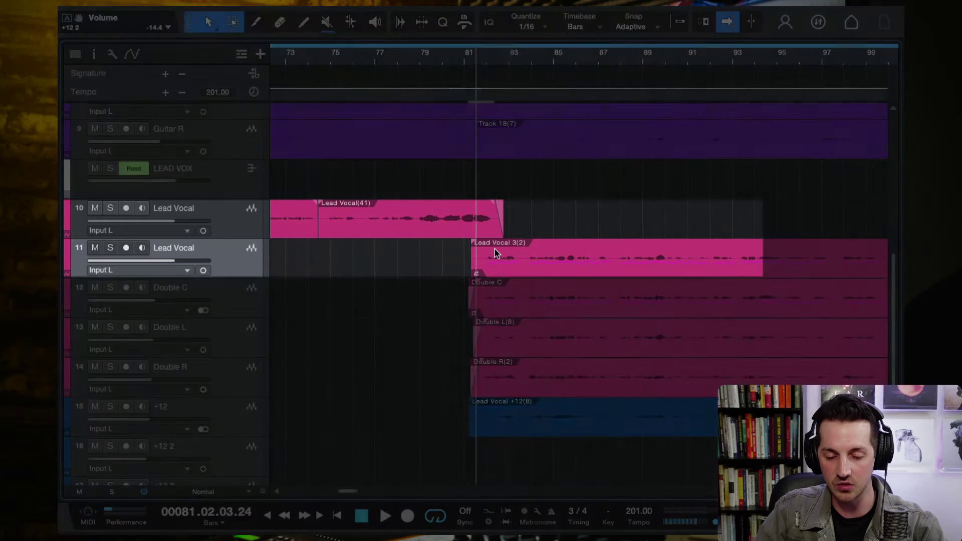
pyautogui.press('e')
pyautogui.press('space')
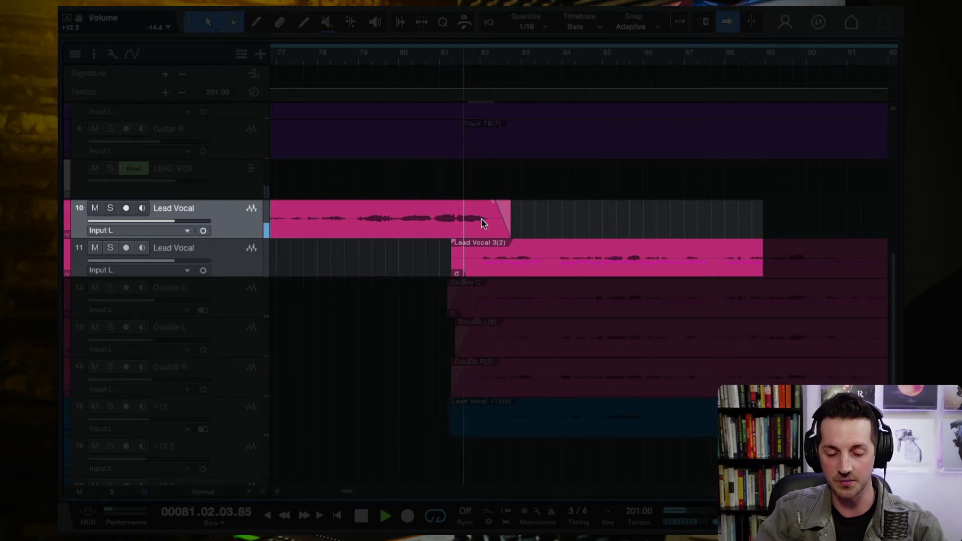
pyautogui.press('w')
pyautogui.press('space')
pyautogui.press('w')
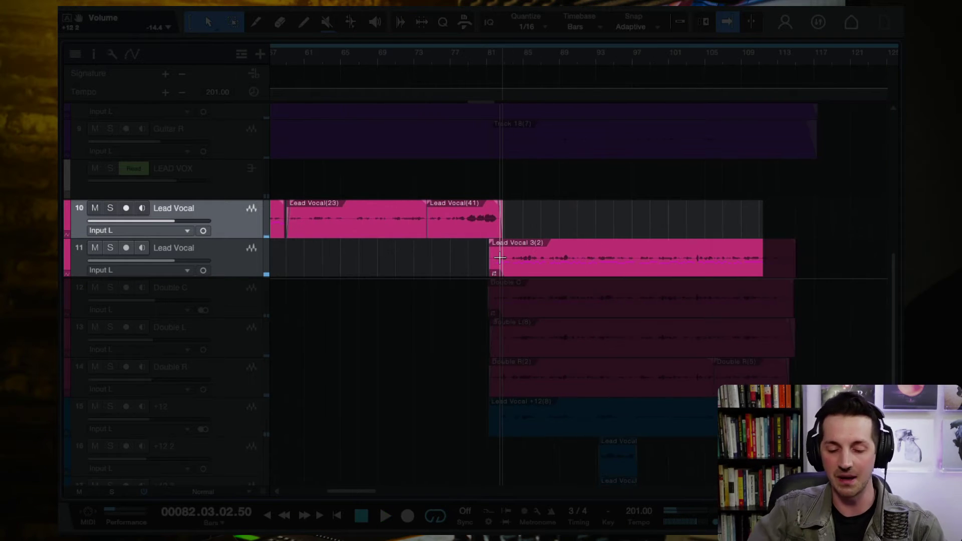
pyautogui.press('w')
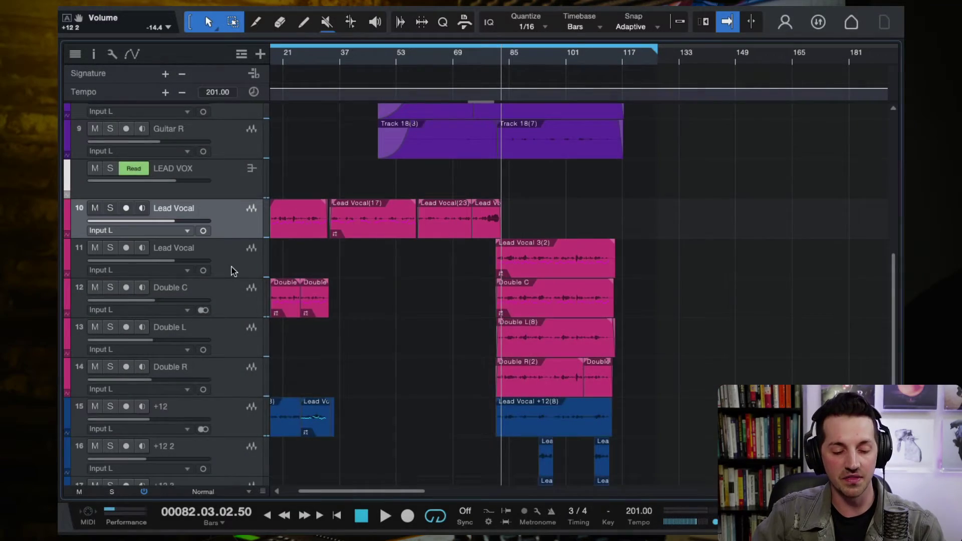
pyautogui.click(281, 273)
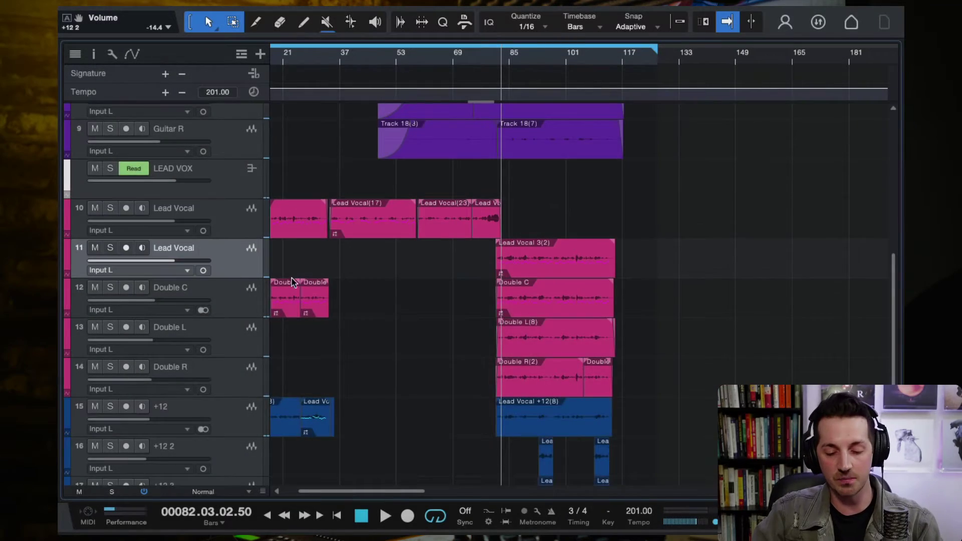
# Reopen the mixer console and review the LEAD VOX and BG VOX buses with the double and +12 channels routed to BG VOX
pyautogui.press('F3')
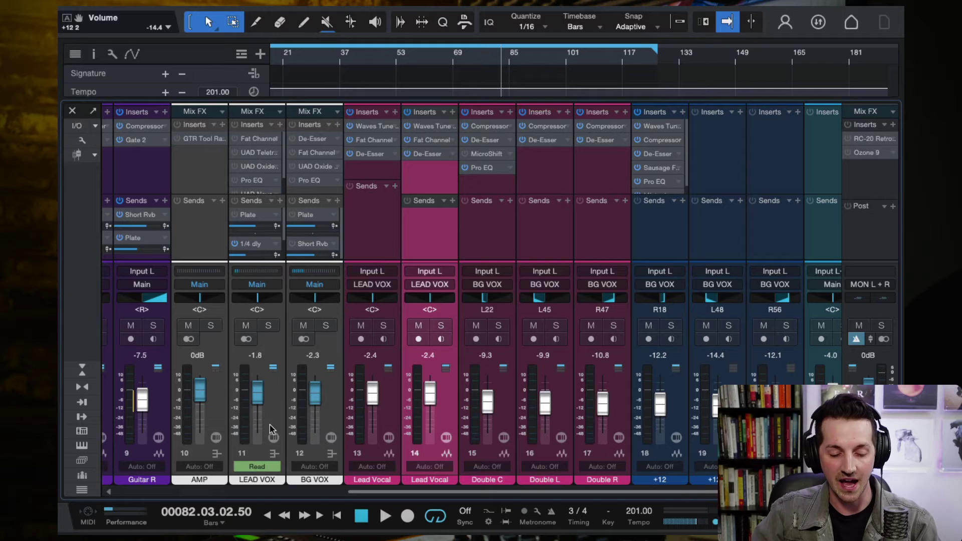
pyautogui.click(268, 465)
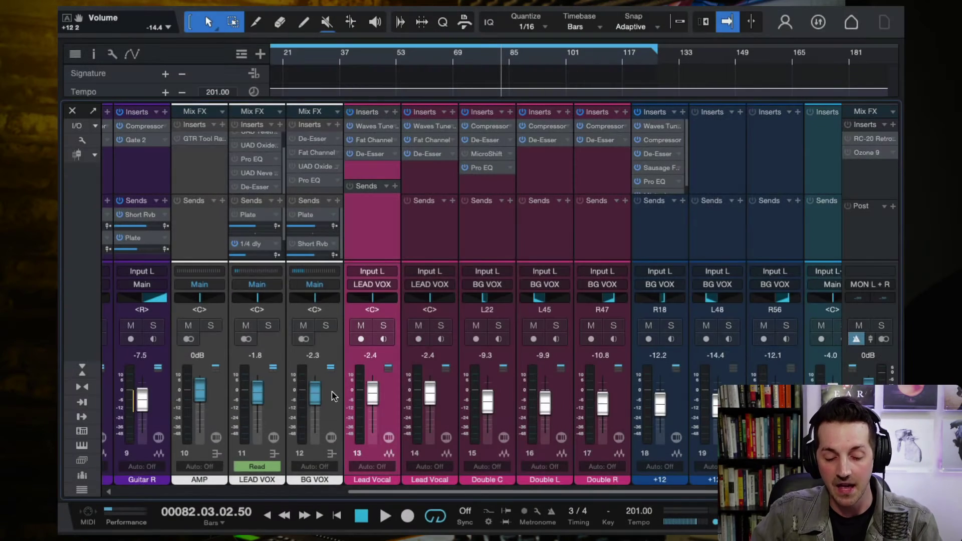
pyautogui.click(333, 396)
pyautogui.hscroll(2, 461, 261)
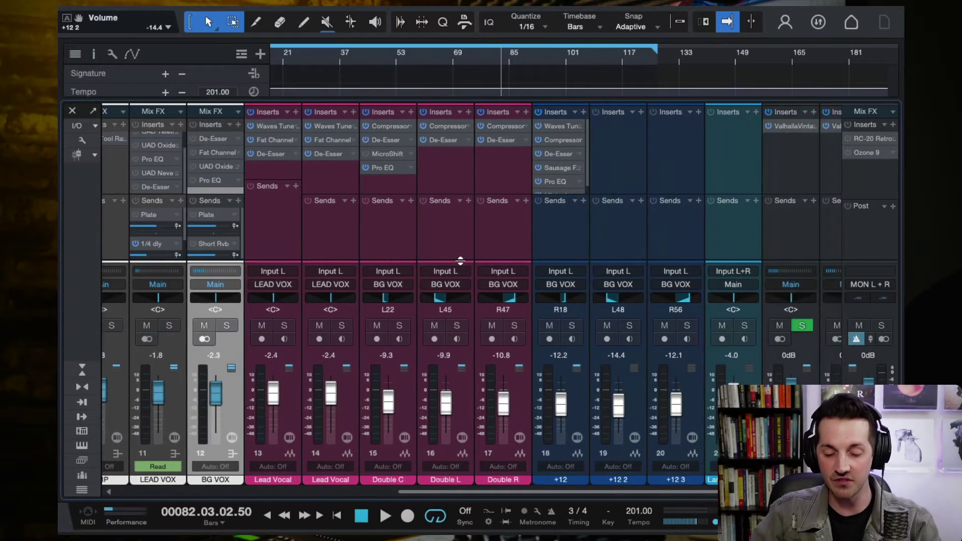
pyautogui.click(389, 245)
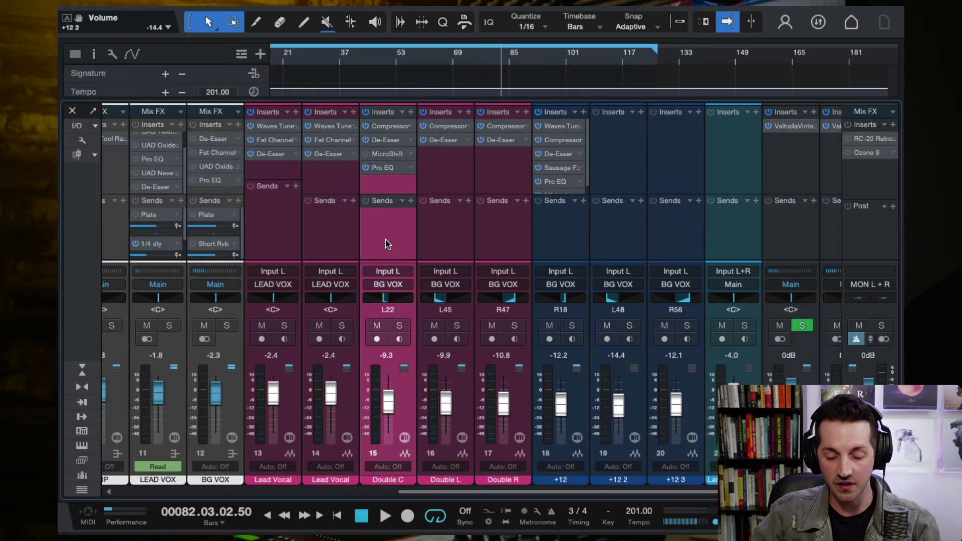
pyautogui.click(457, 251)
pyautogui.click(486, 248)
pyautogui.click(565, 246)
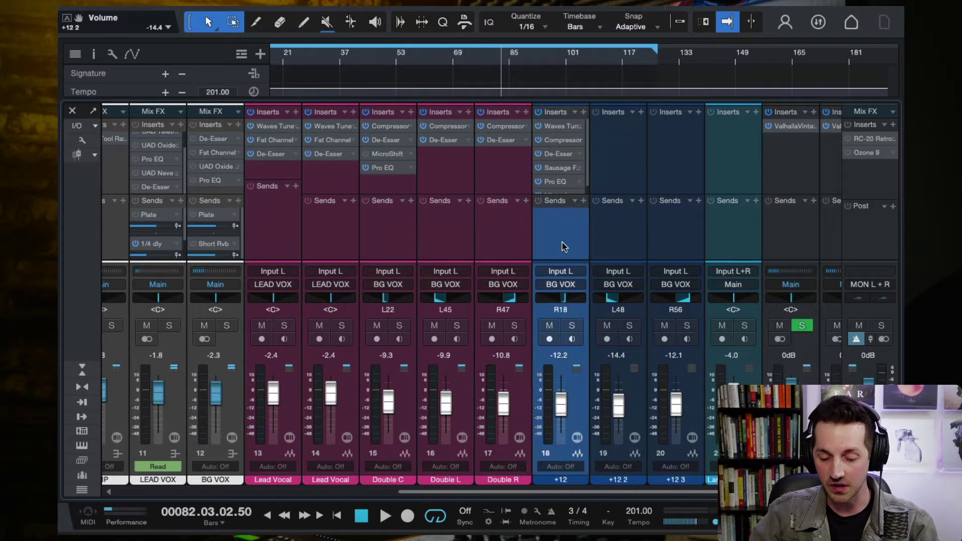
pyautogui.hscroll(2, 627, 251)
pyautogui.click(597, 240)
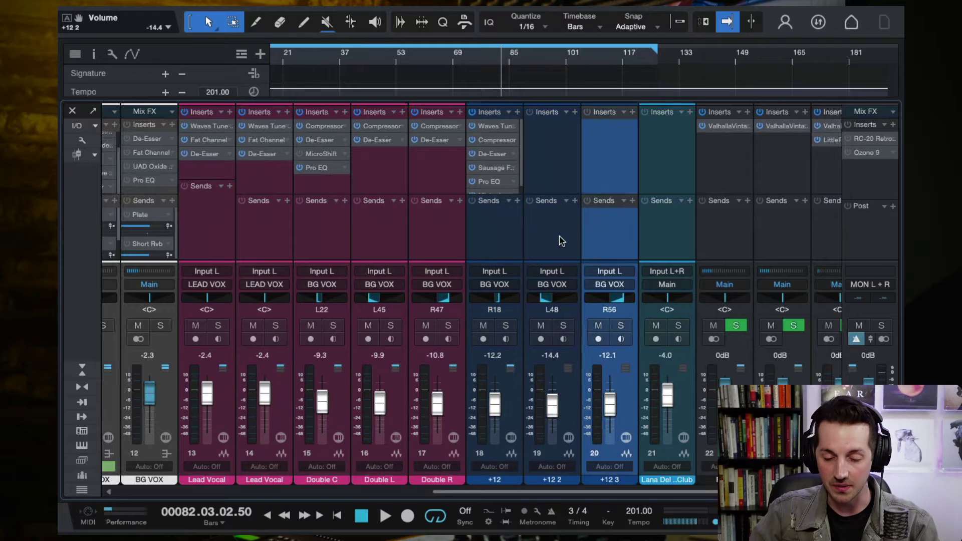
pyautogui.hscroll(-1, 562, 241)
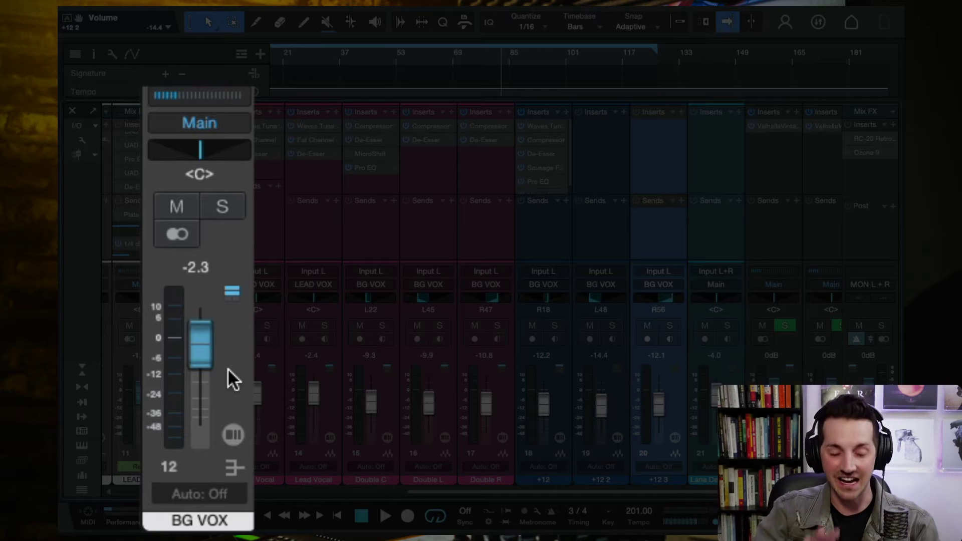
pyautogui.click(228, 371)
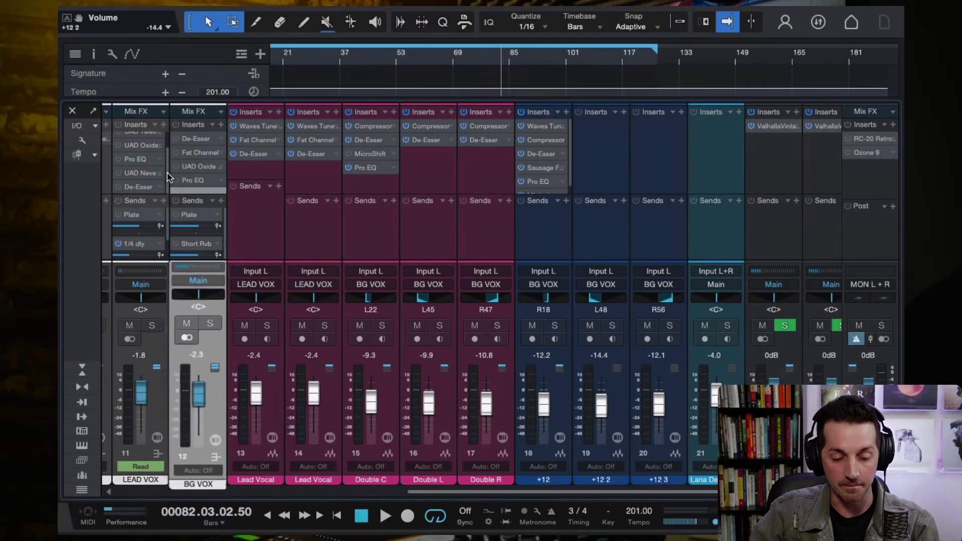
# Solo the LEAD VOX bus and play it with the 1/4 dly send off and on again, clearing the solo
pyautogui.click(153, 326)
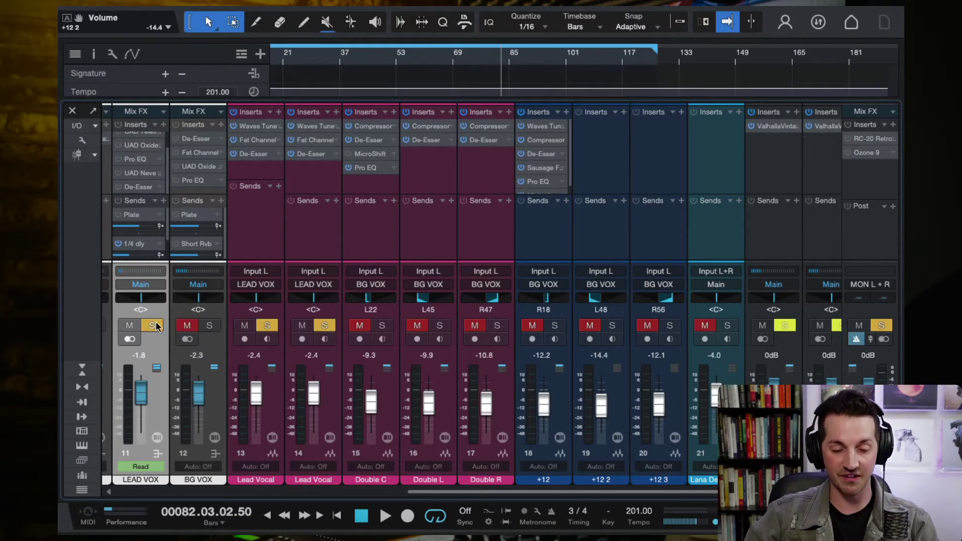
pyautogui.press('space')
pyautogui.scroll(-3, 361, 64)
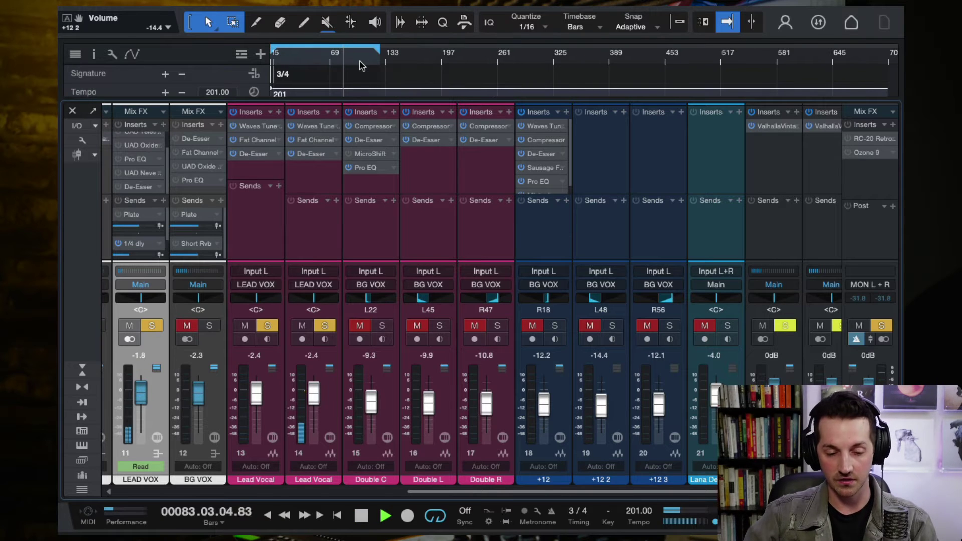
pyautogui.click(118, 243)
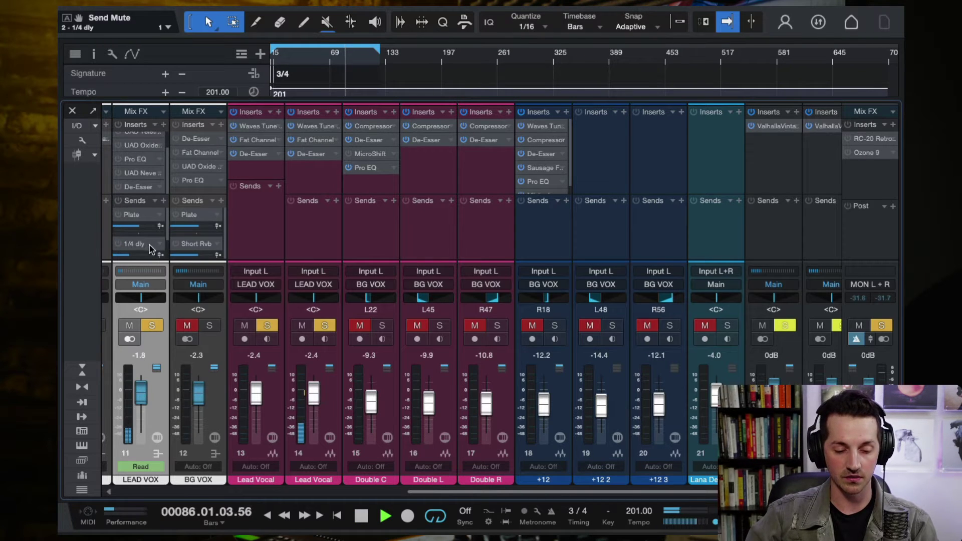
pyautogui.moveTo(170, 257)
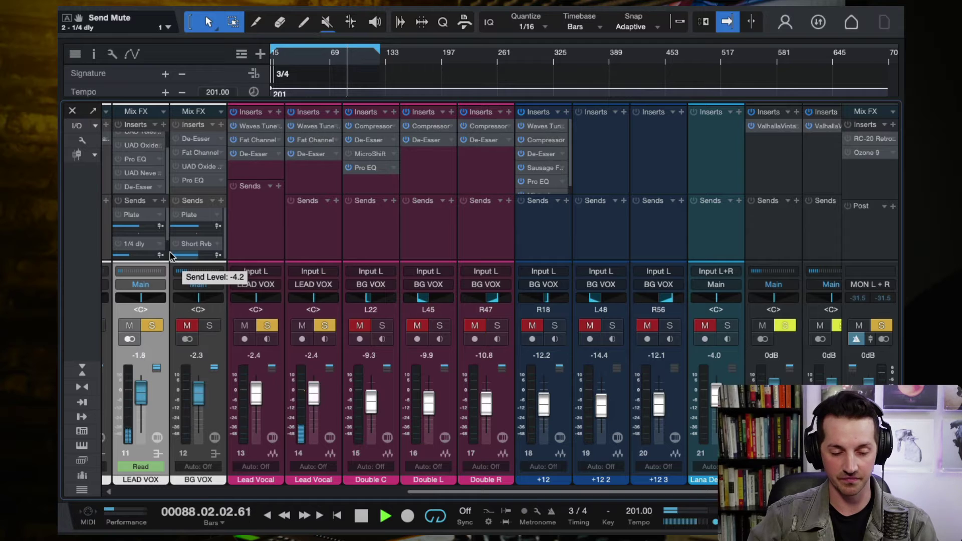
pyautogui.click(118, 243)
pyautogui.press('space')
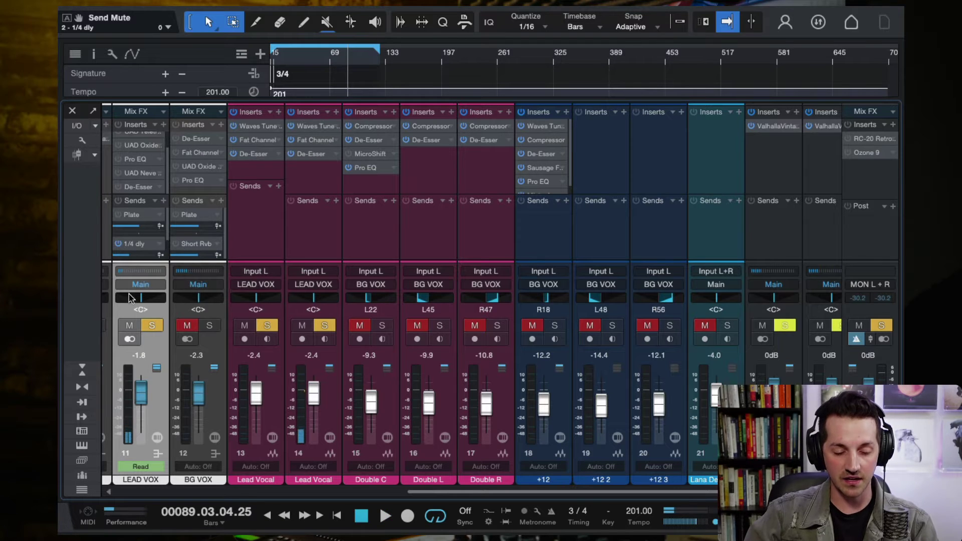
pyautogui.click(152, 326)
# Solo the BG VOX bus, play the doubles and octave-up vocals together, and clear the solo
pyautogui.click(210, 325)
pyautogui.press('space')
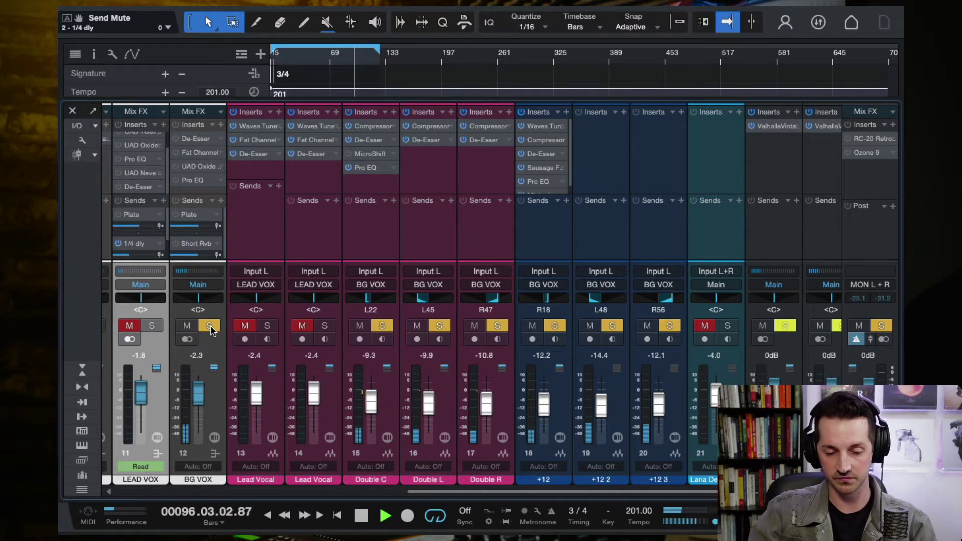
pyautogui.press('space')
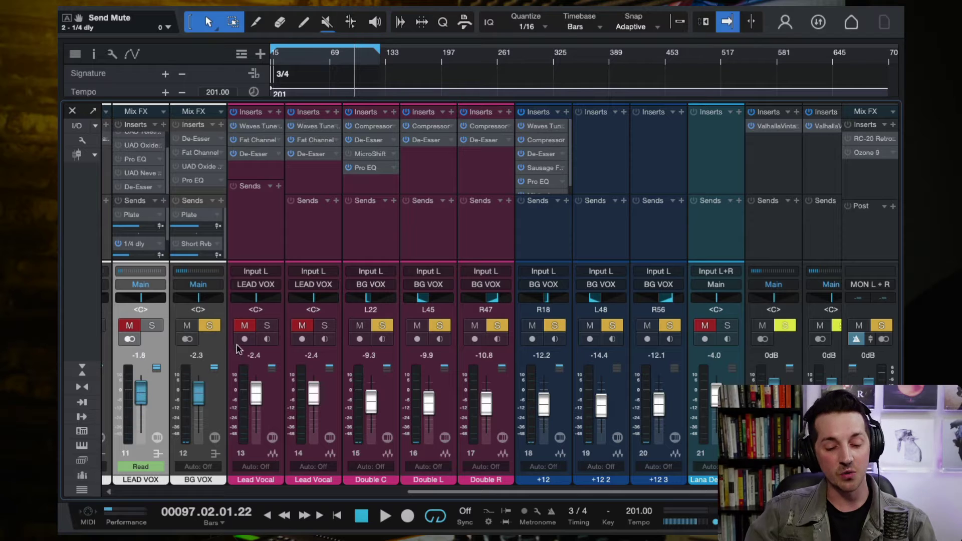
pyautogui.click(211, 326)
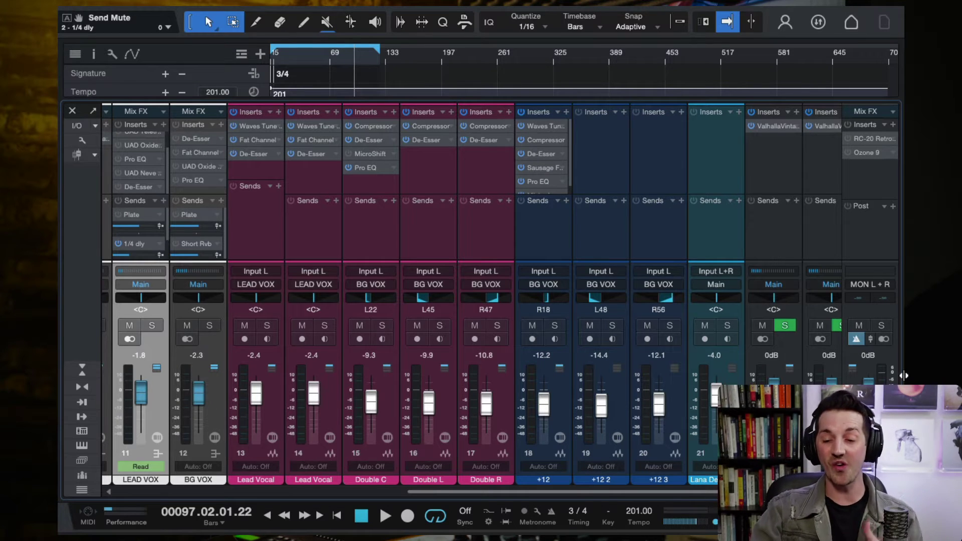
# Inspect the RC-20 Retro Color settings on the Main channel and close the plug-in
pyautogui.click(872, 187)
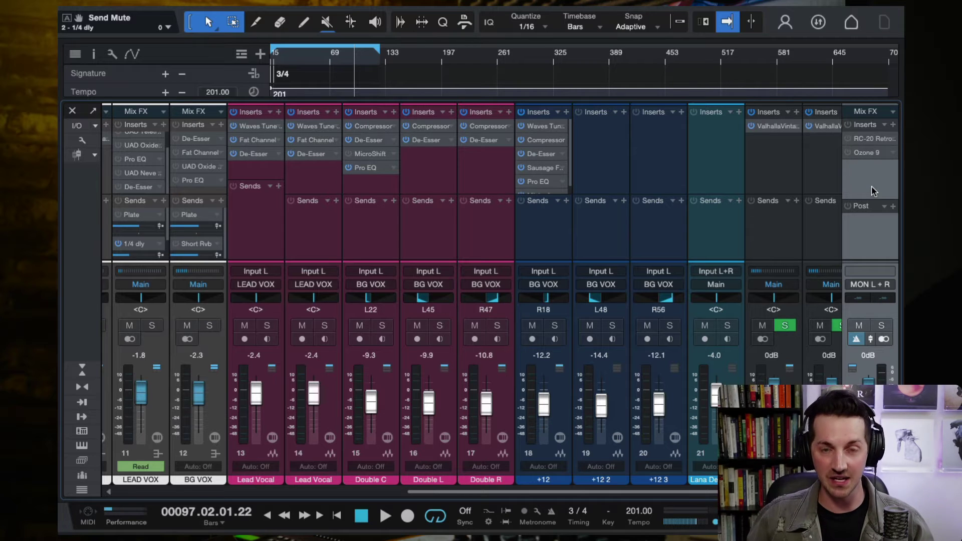
pyautogui.click(856, 140)
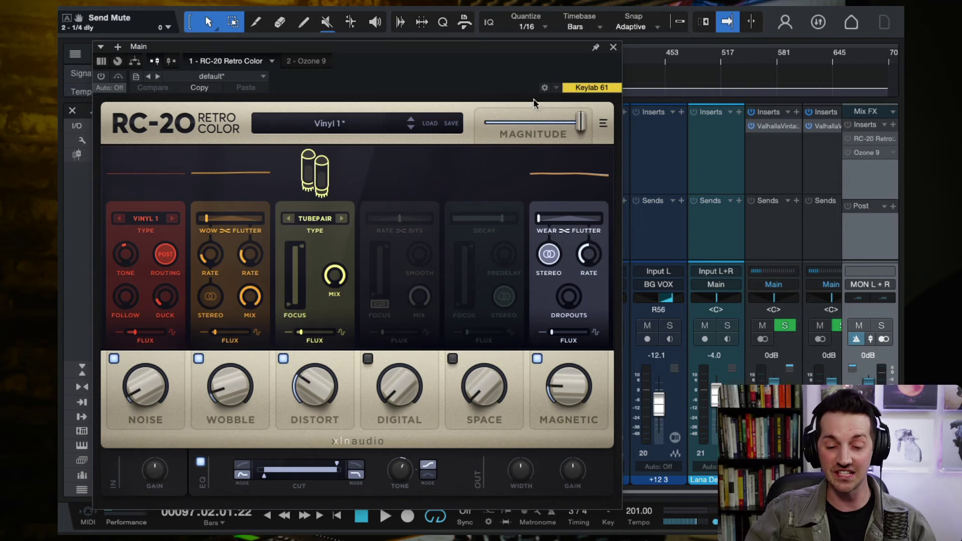
pyautogui.moveTo(558, 49); pyautogui.dragTo(632, 60)
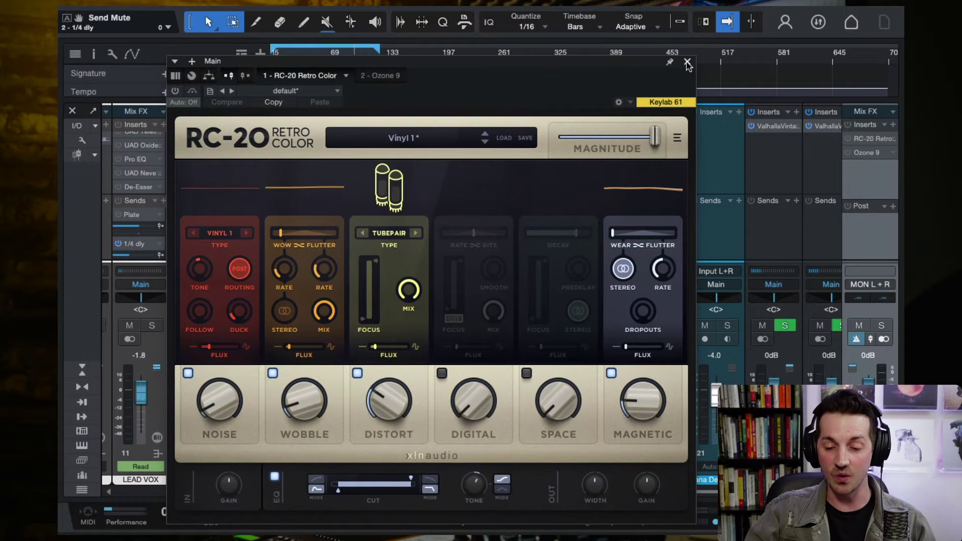
pyautogui.click(686, 58)
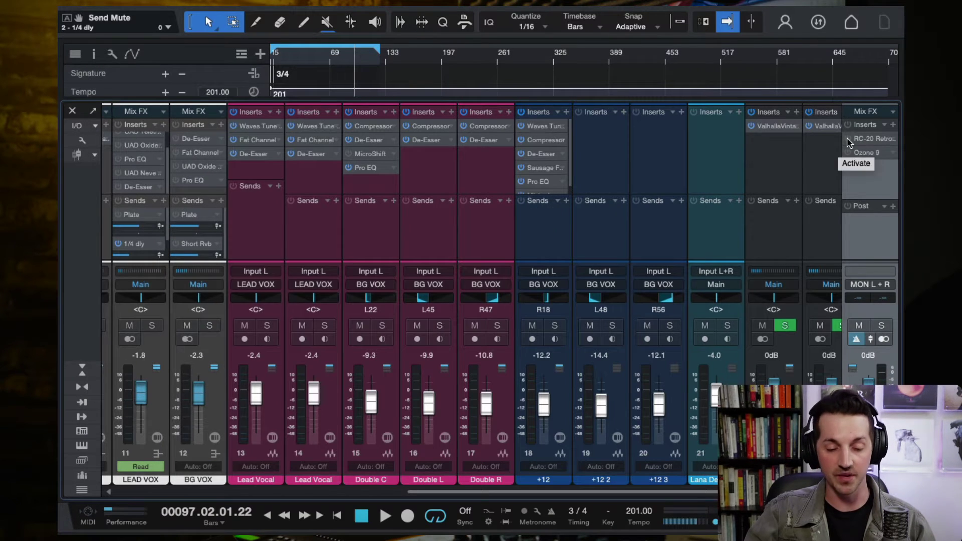
# Play from bar 19 and activate RC-20 Retro Color on the Main channel, comparing it bypassed and active before closing the plug-in
pyautogui.click(307, 59)
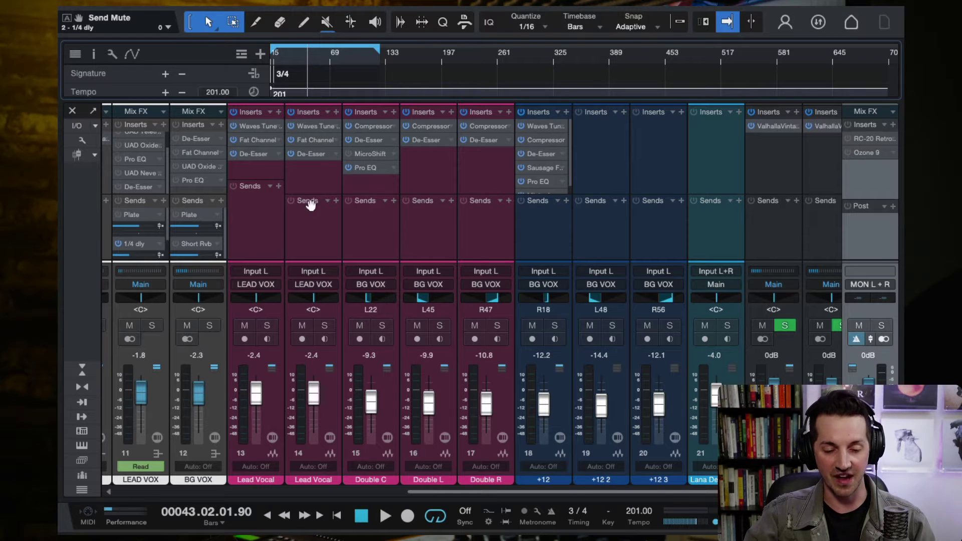
pyautogui.click(288, 58)
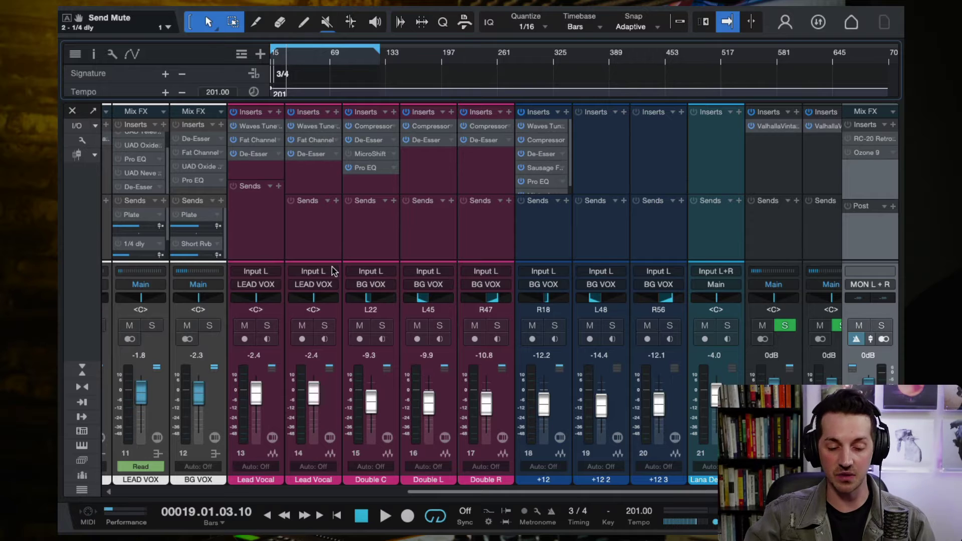
pyautogui.press('space')
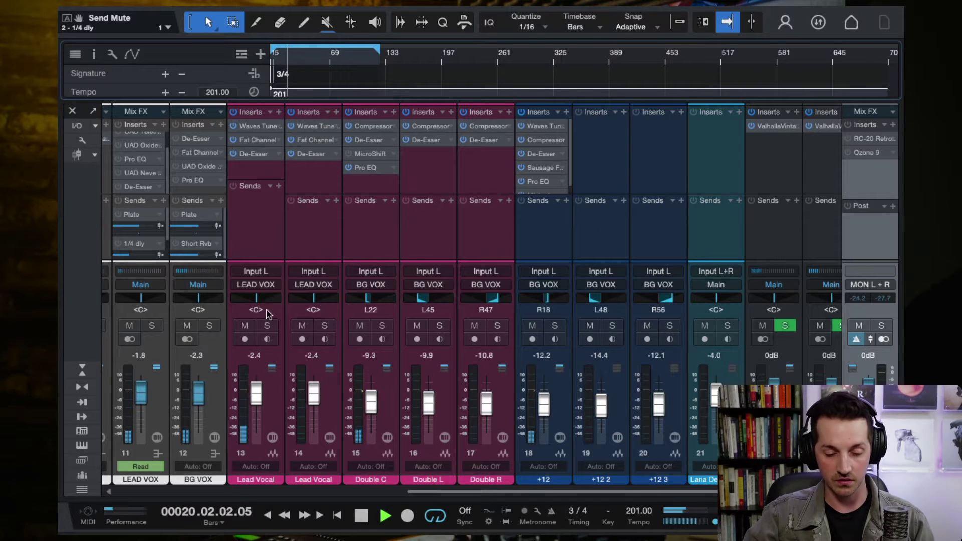
pyautogui.click(860, 139)
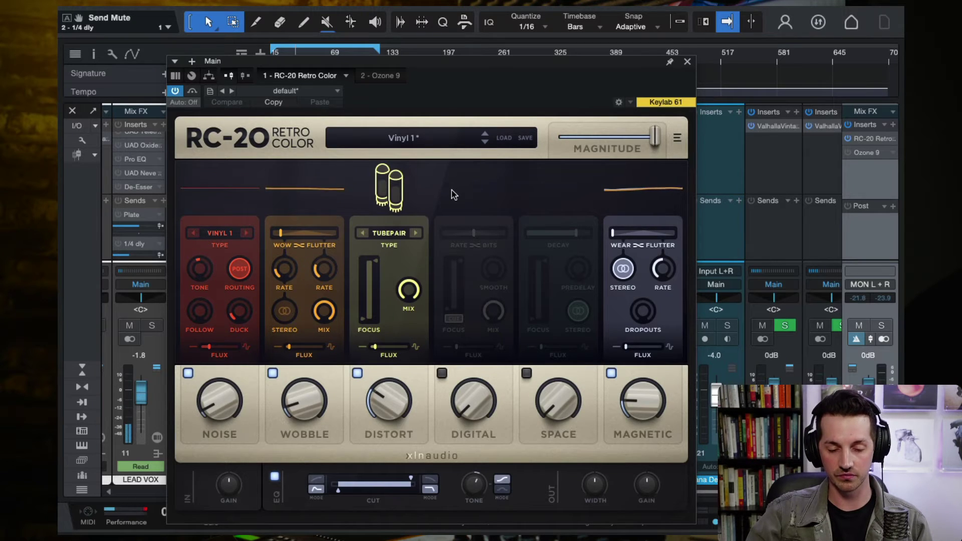
pyautogui.click(175, 91)
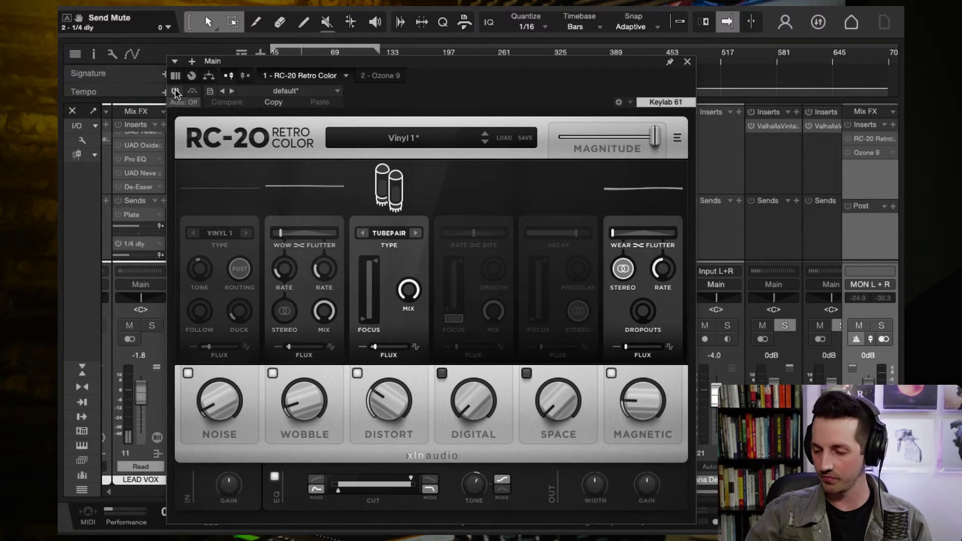
pyautogui.click(176, 92)
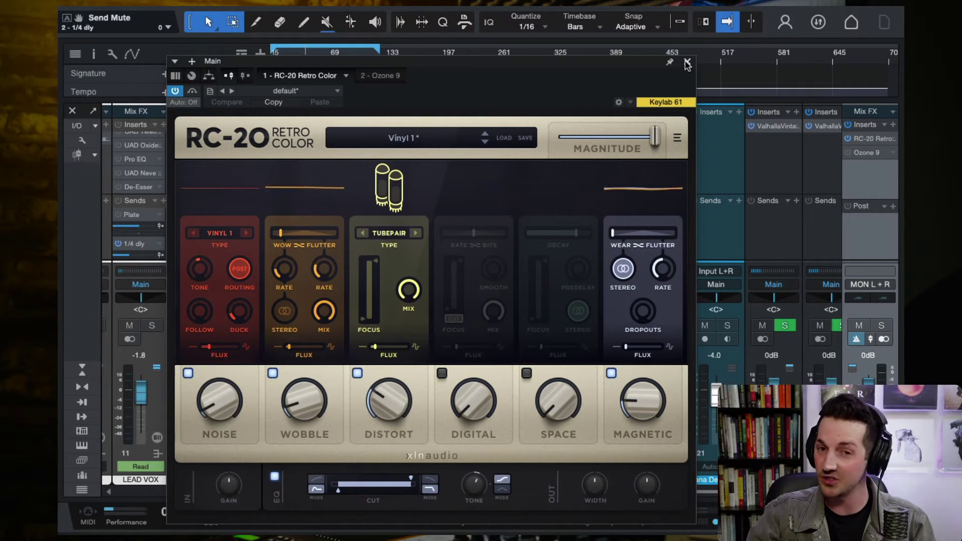
pyautogui.click(684, 63)
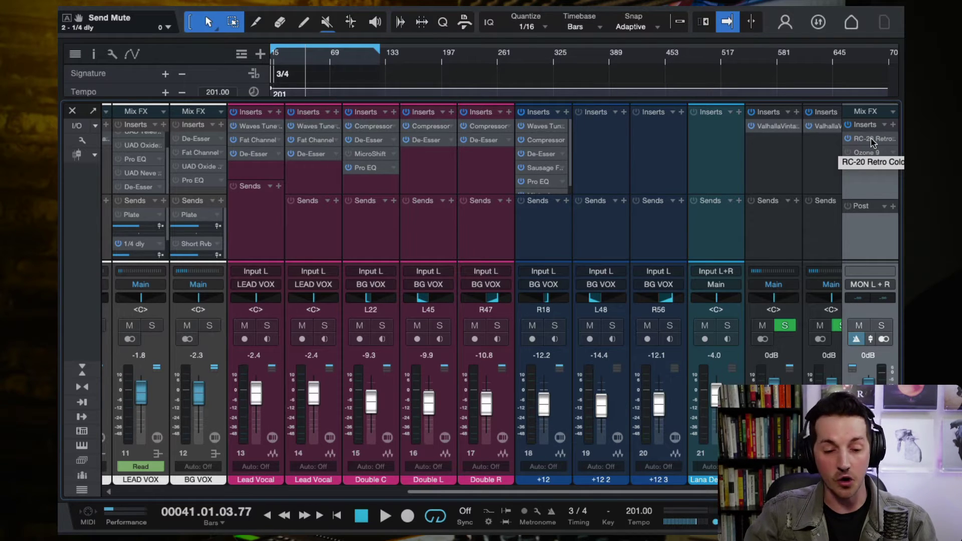
# Solo the LEAD VOX bus and play a short passage from bar 13
pyautogui.hscroll(-2, 293, 186)
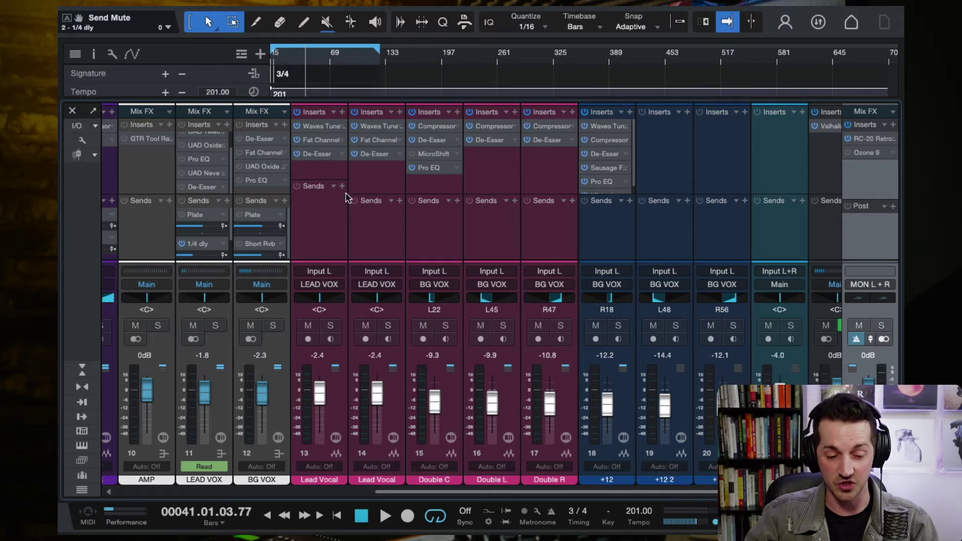
pyautogui.click(273, 413)
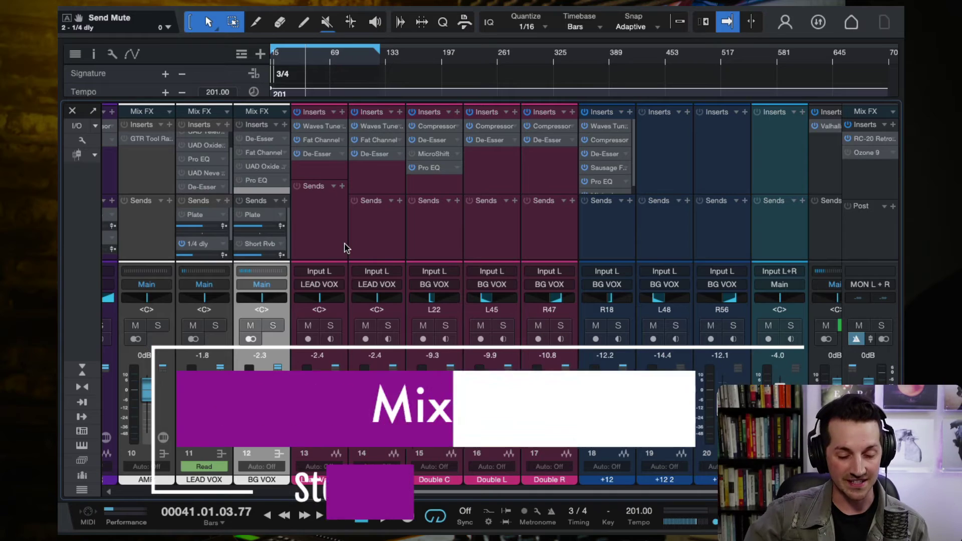
pyautogui.click(215, 325)
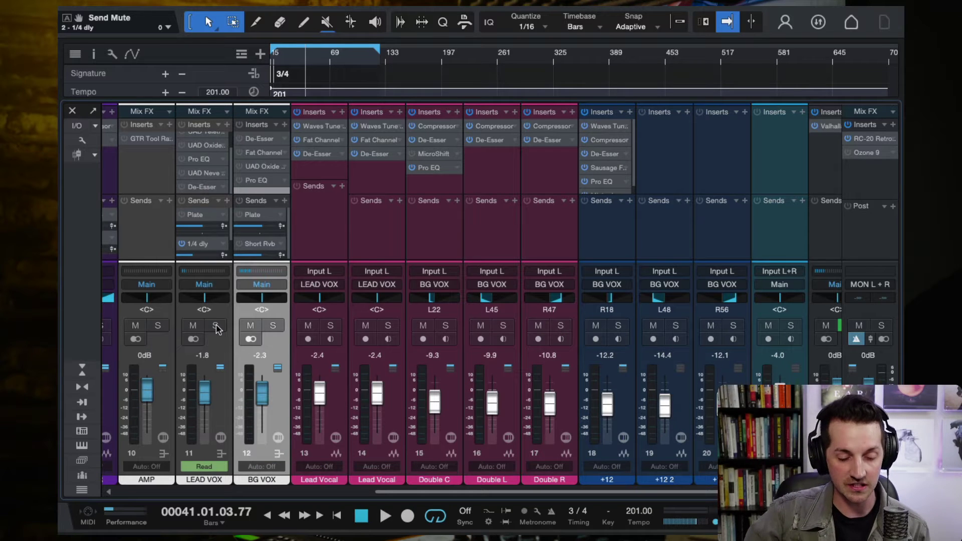
pyautogui.click(282, 60)
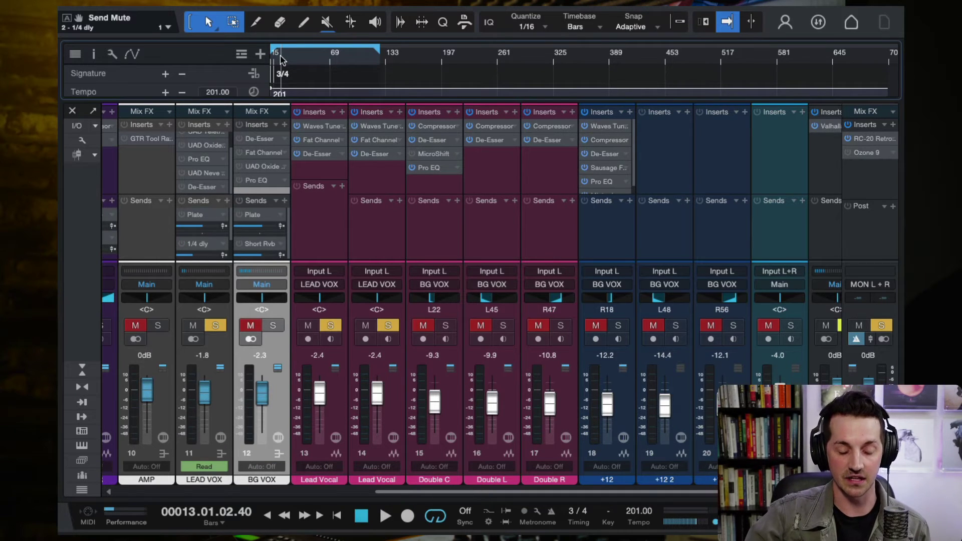
pyautogui.press('space')
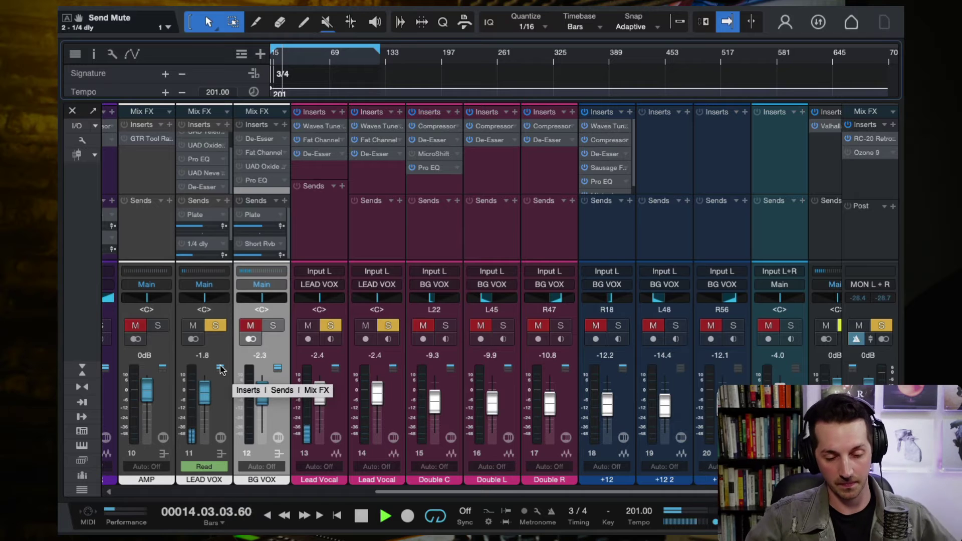
pyautogui.press('space')
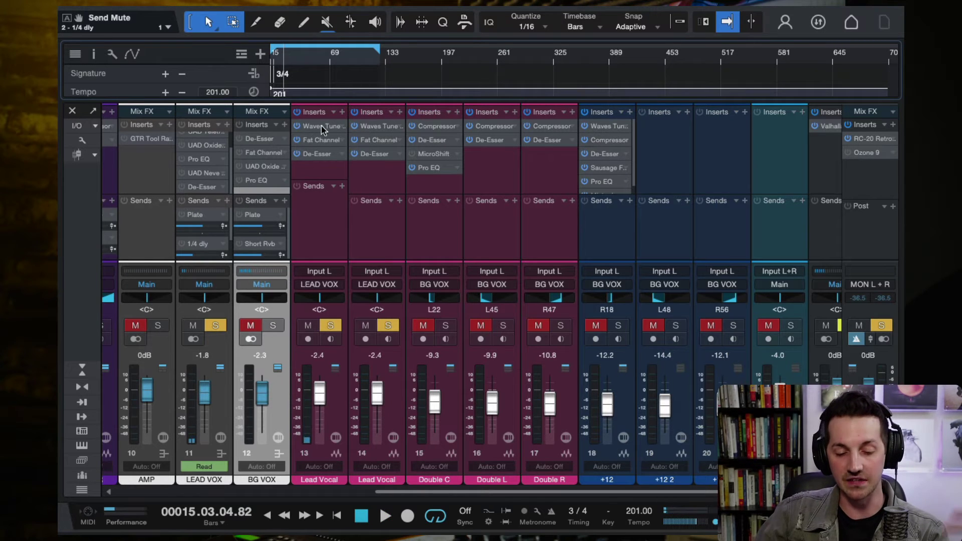
# Check the Fat Channel XT settings on the first Lead Vocal track and close the plug-in
pyautogui.click(322, 141)
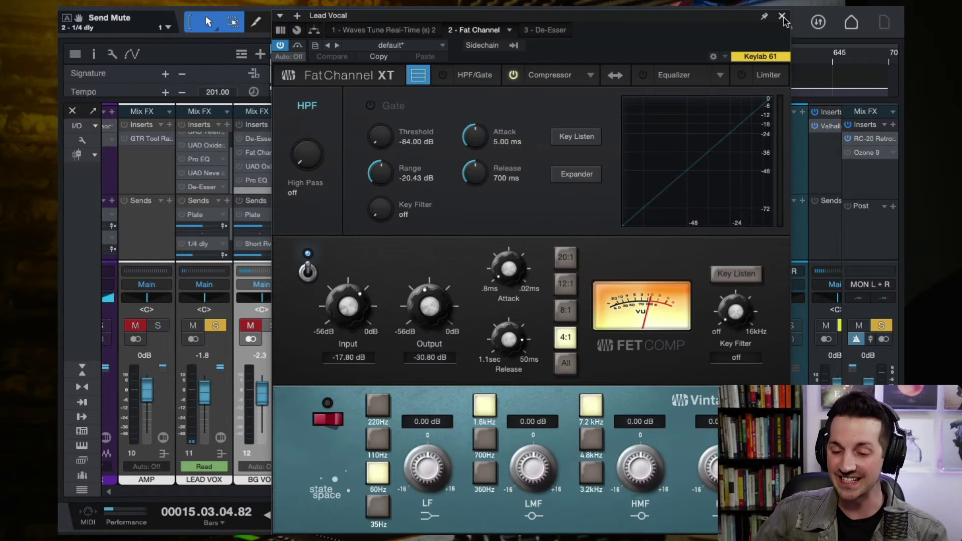
pyautogui.click(783, 17)
pyautogui.click(343, 219)
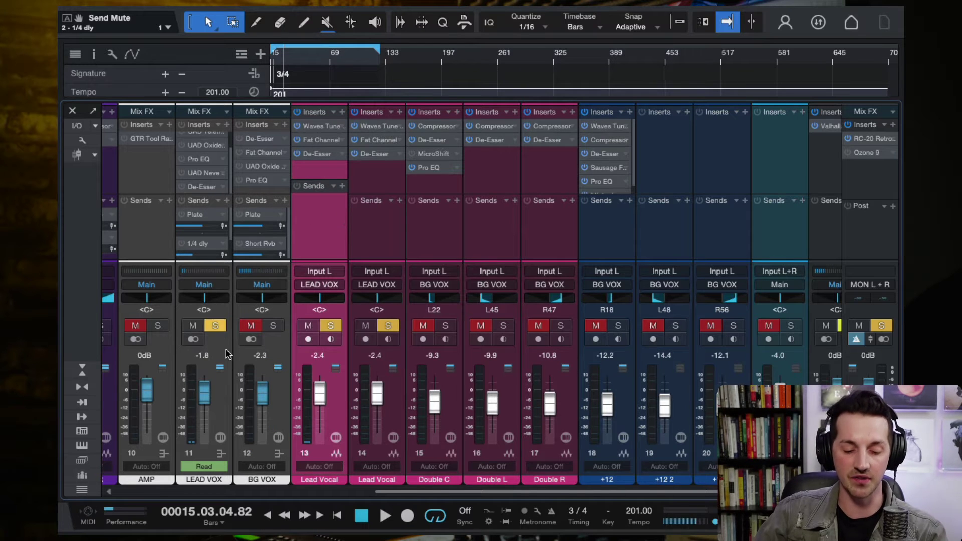
# Open Fat Channel XT on the LEAD VOX bus and show only its Vintage EQ, moving the window clear of the timeline
pyautogui.click(221, 414)
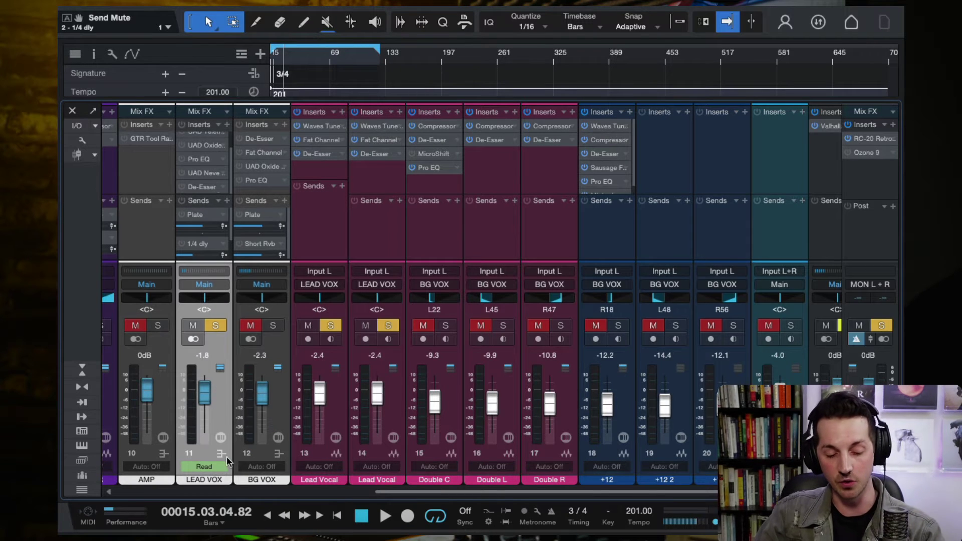
pyautogui.scroll(2, 231, 150)
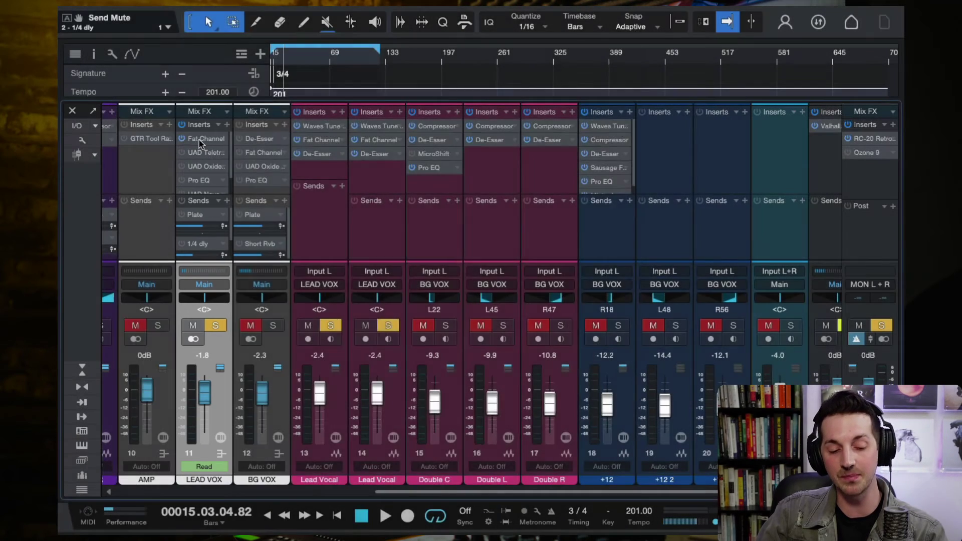
pyautogui.click(199, 140)
pyautogui.moveTo(529, 18); pyautogui.dragTo(539, 17)
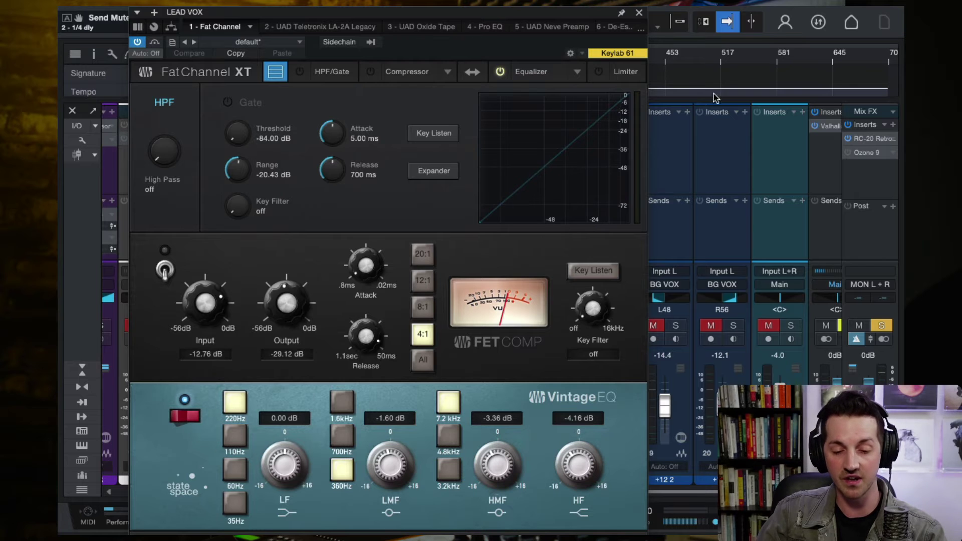
pyautogui.click(279, 72)
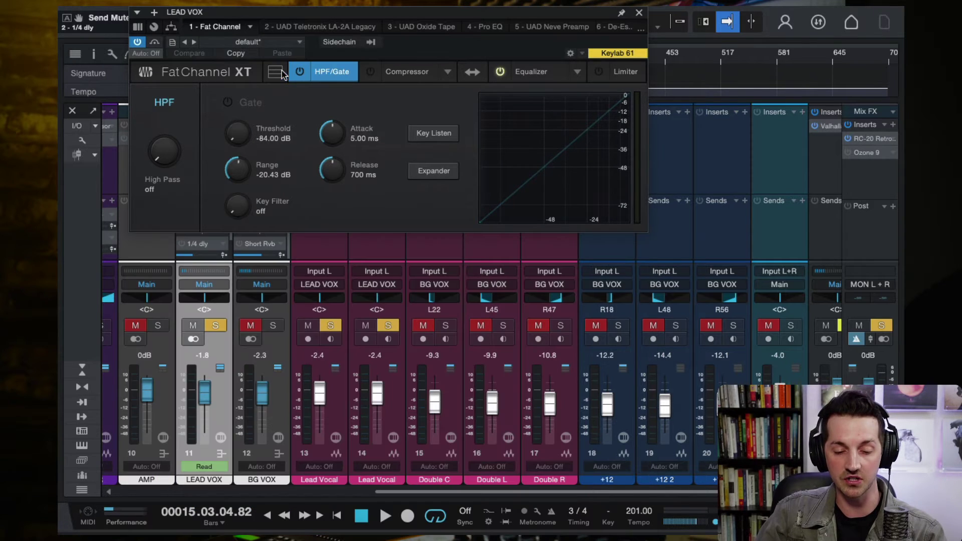
pyautogui.click(531, 73)
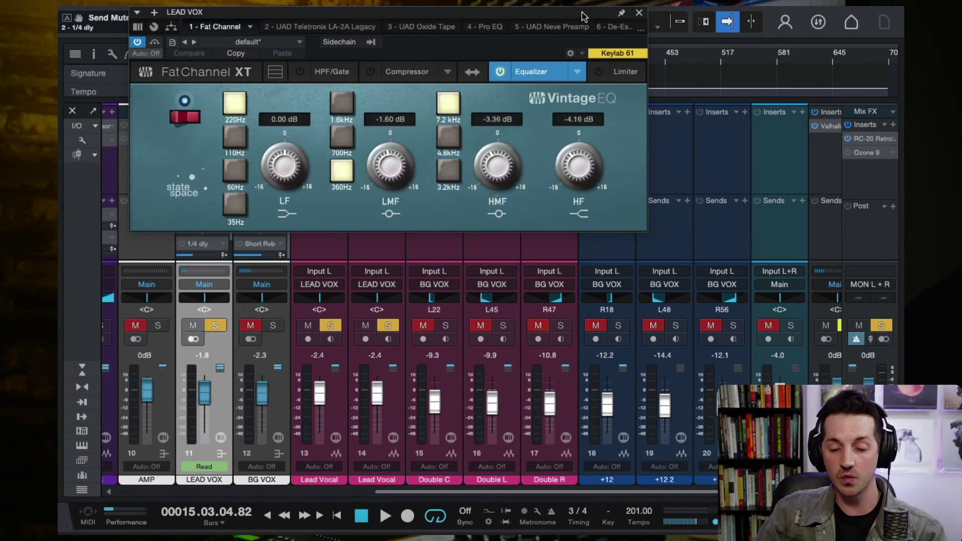
pyautogui.moveTo(561, 17); pyautogui.dragTo(561, 103)
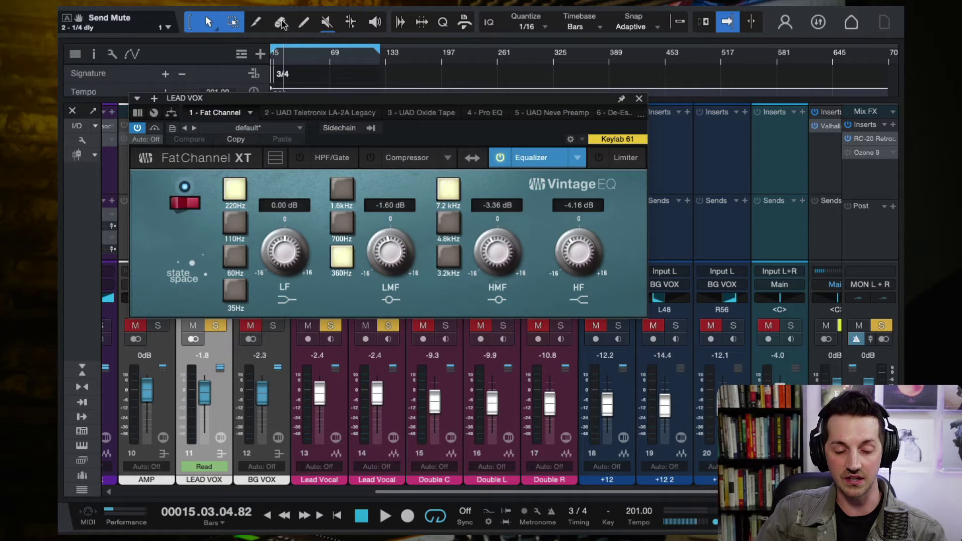
# Play the lead vocals with the LEAD VOX bus's Vintage EQ bypassed and active, leaving it on and closing Fat Channel XT
pyautogui.click(290, 64)
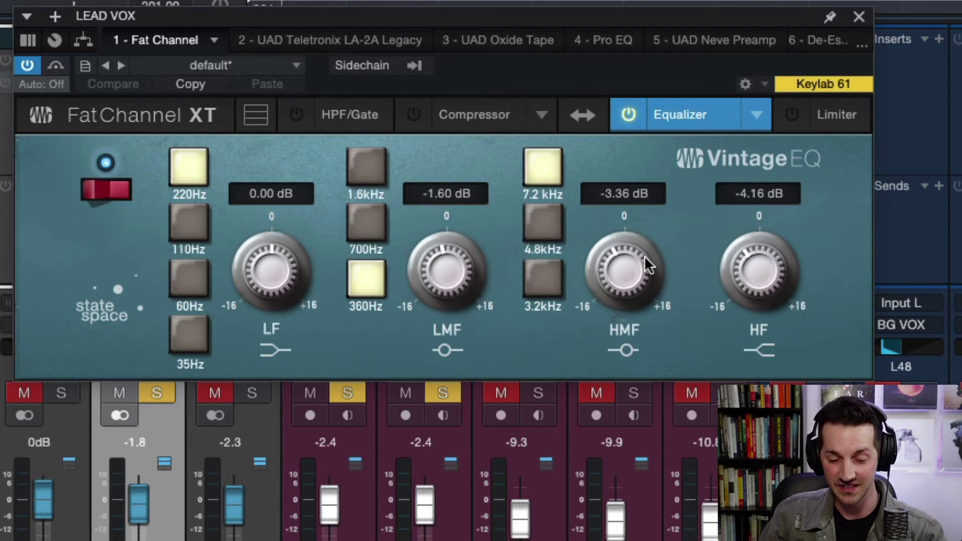
pyautogui.click(27, 66)
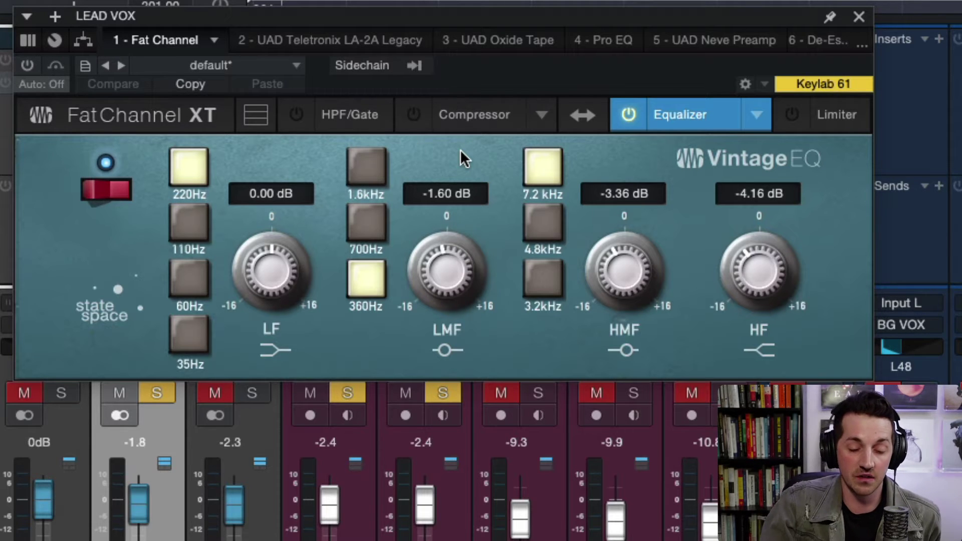
pyautogui.click(109, 197)
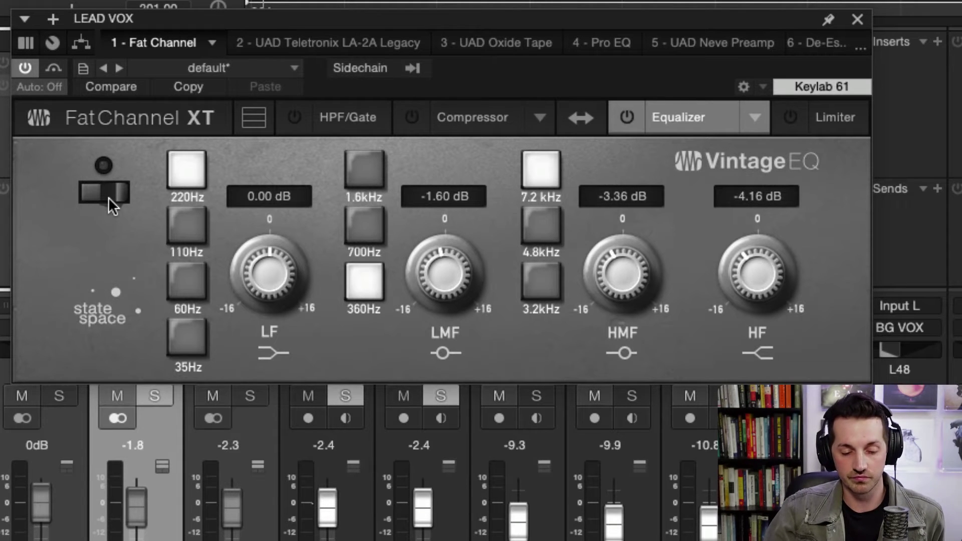
pyautogui.click(108, 197)
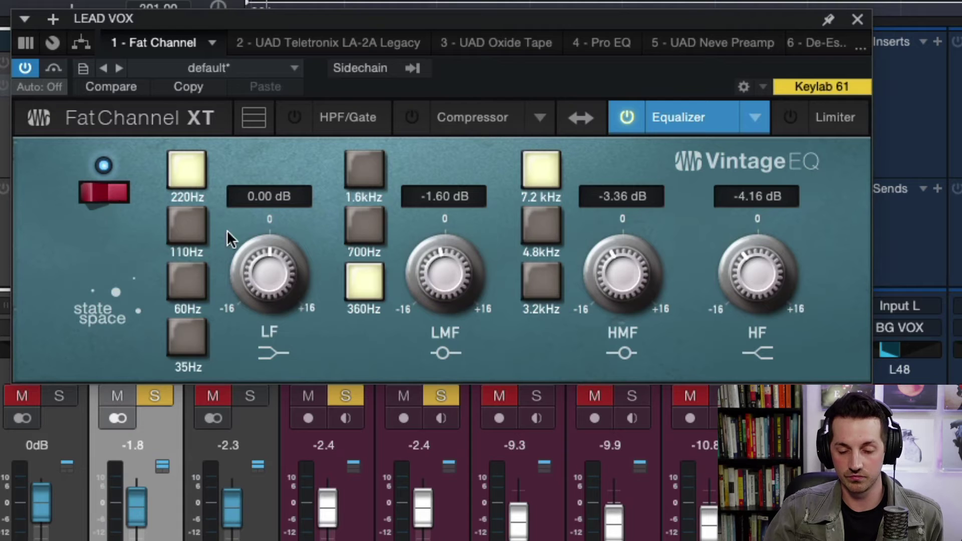
pyautogui.click(101, 192)
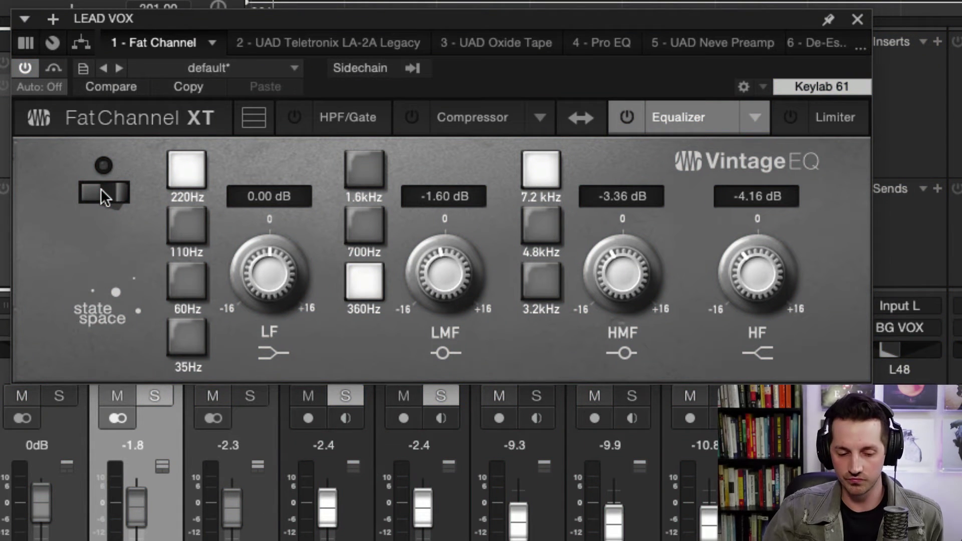
pyautogui.click(101, 192)
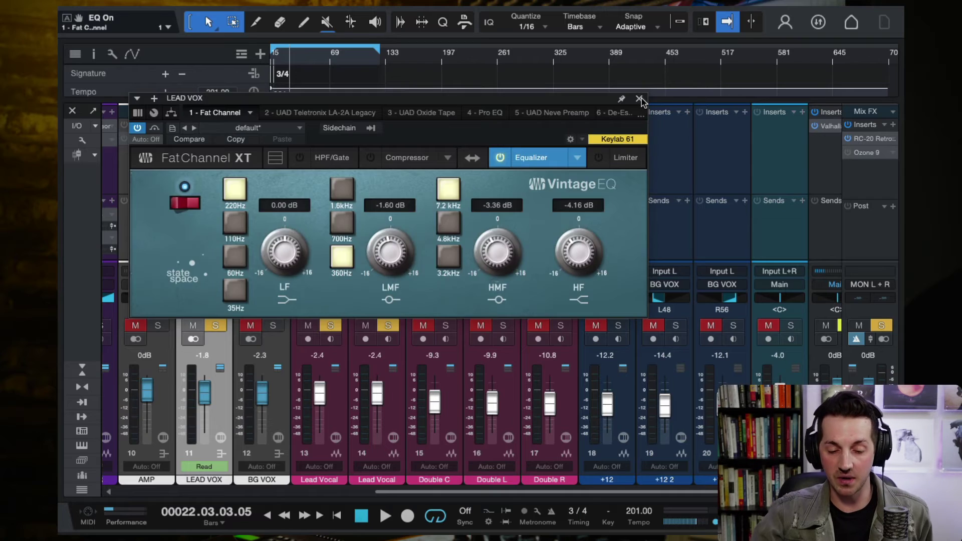
pyautogui.click(858, 19)
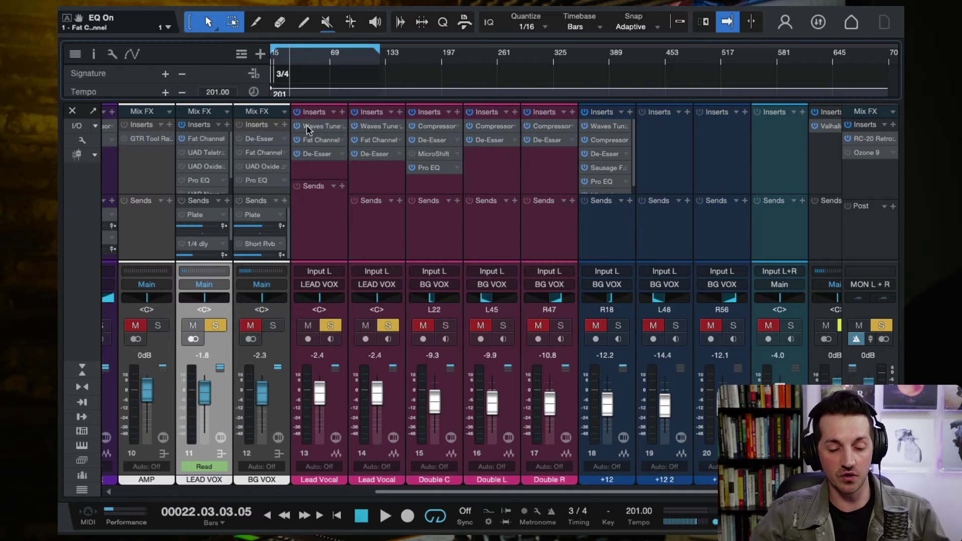
# Activate Pro EQ on the LEAD VOX bus, try an HF shelf of -4.96 dB at 4.18 kHz, switch that band off and close the plug-in
pyautogui.click(204, 182)
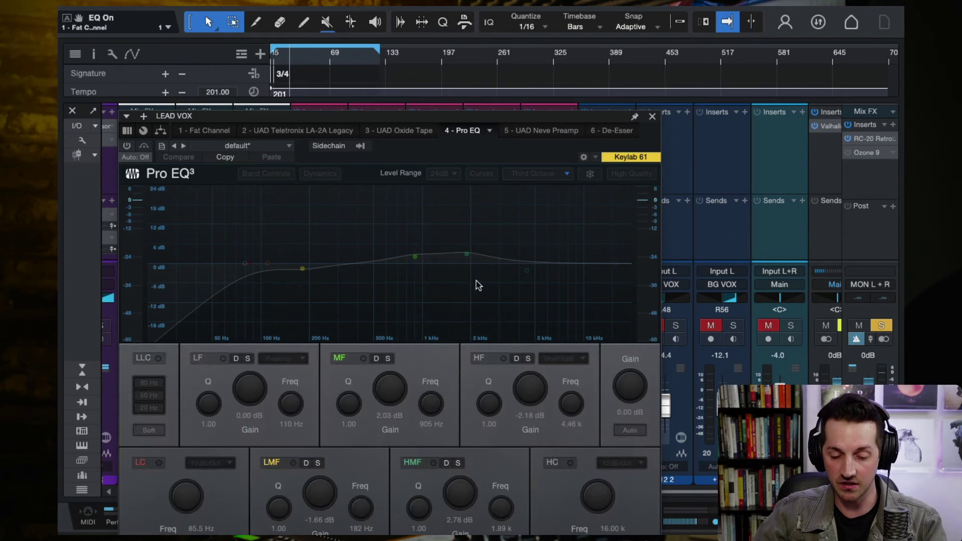
pyautogui.click(127, 146)
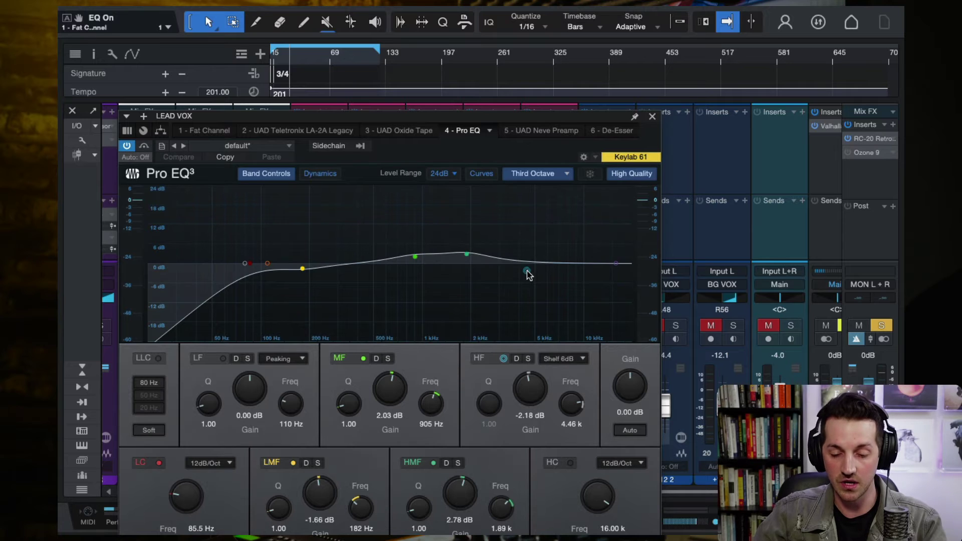
pyautogui.moveTo(526, 273)
pyautogui.mouseDown()
pyautogui.moveTo(518, 281)
pyautogui.moveTo(510, 261)
pyautogui.moveTo(501, 283)
pyautogui.moveTo(475, 286)
pyautogui.moveTo(500, 279)
pyautogui.moveTo(516, 289)
pyautogui.moveTo(522, 279)
pyautogui.mouseUp()
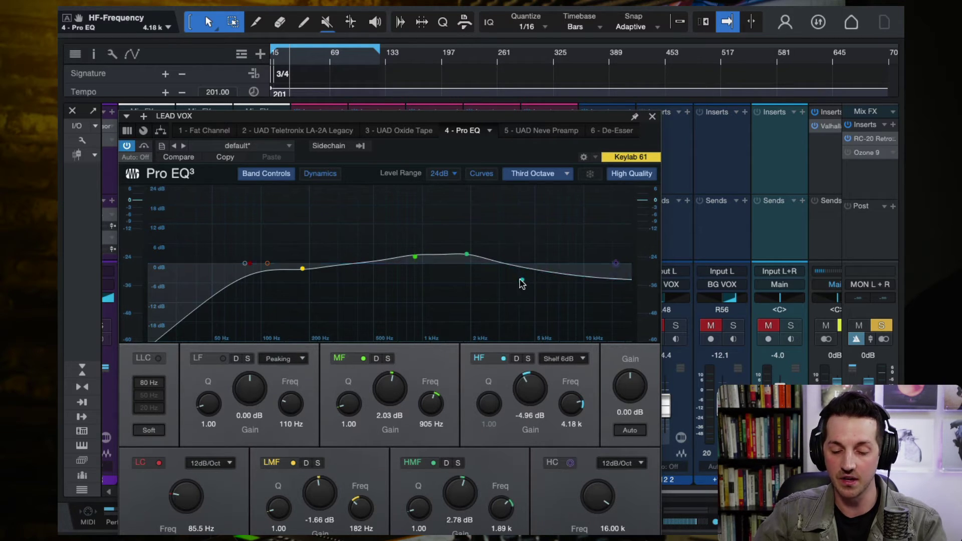
pyautogui.doubleClick(522, 280)
pyautogui.click(654, 119)
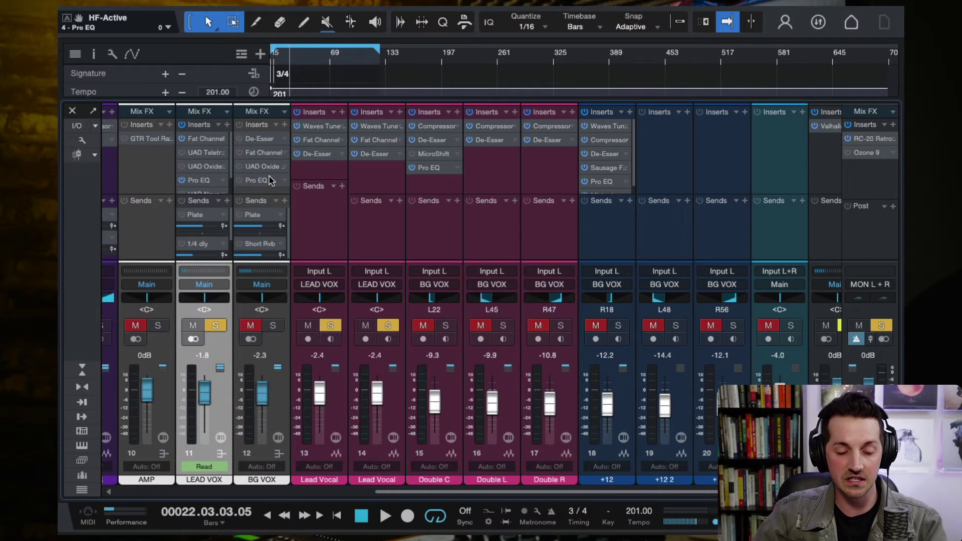
# Review the Vintage EQ band settings in Fat Channel XT on the LEAD VOX bus and close the plug-in
pyautogui.click(205, 145)
pyautogui.click(639, 98)
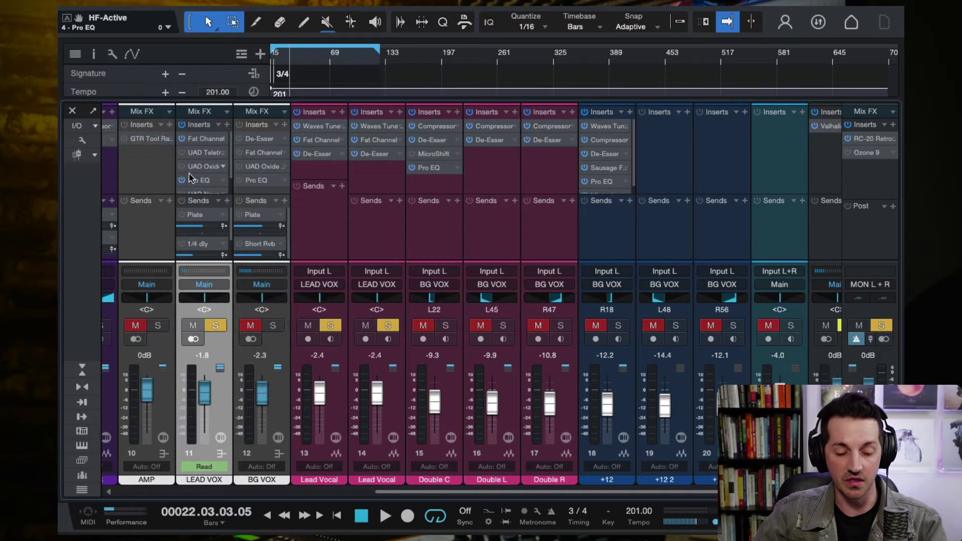
pyautogui.click(200, 139)
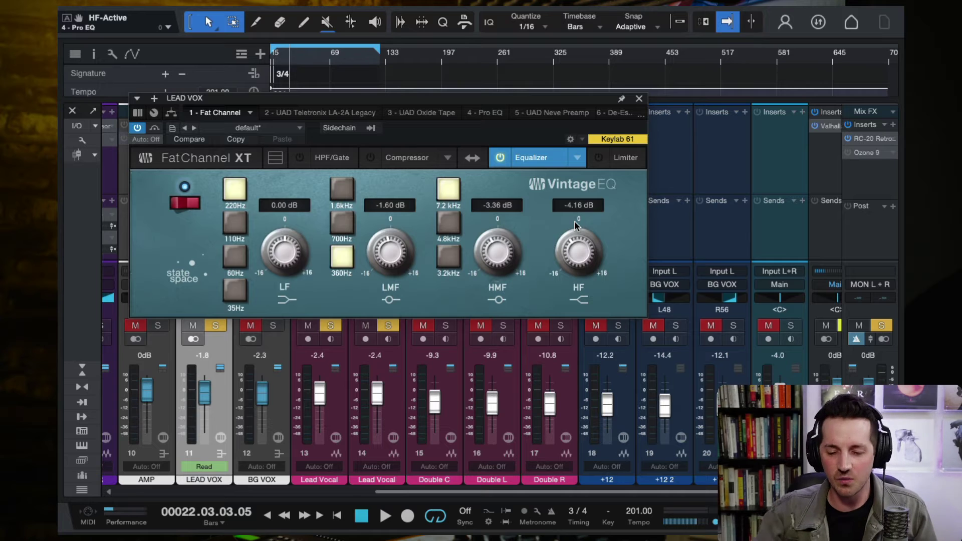
pyautogui.click(640, 100)
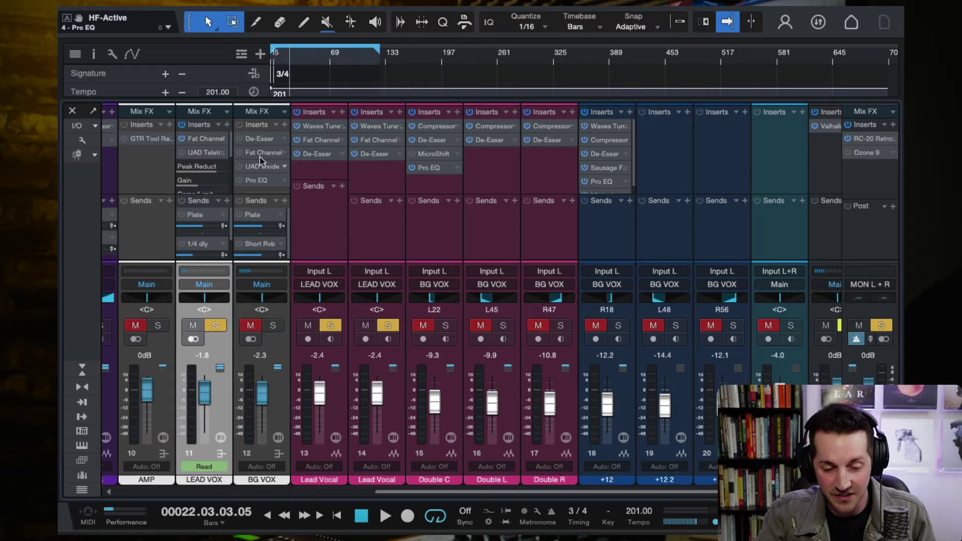
# Activate the UAD Teletronix LA-2A on the LEAD VOX bus, inspect its gain and peak reduction settings, and close the plug-in
pyautogui.rightClick(221, 153)
pyautogui.click(238, 184)
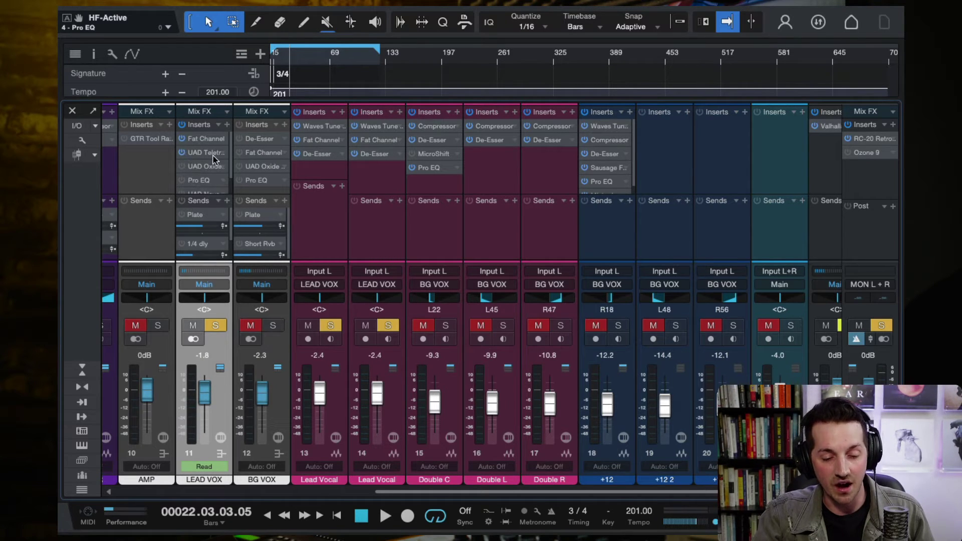
pyautogui.click(206, 151)
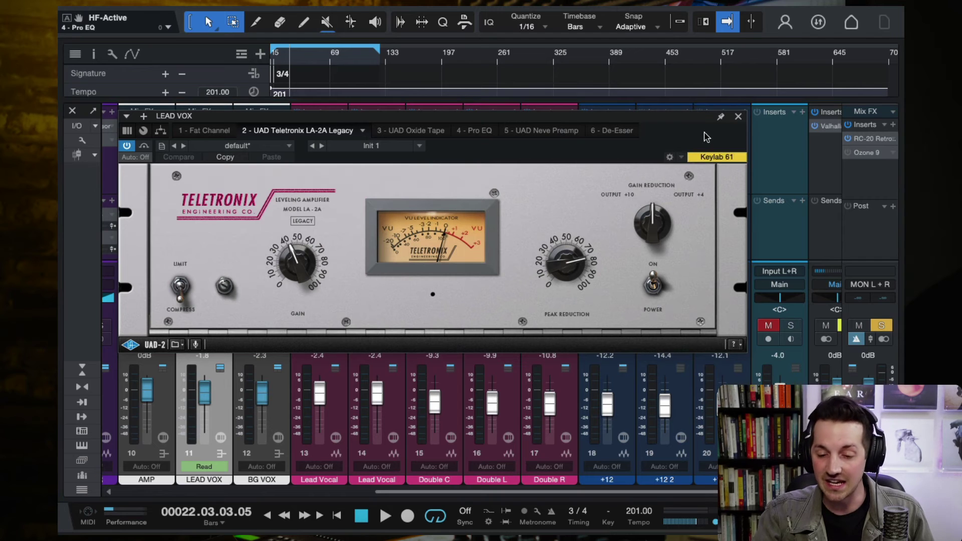
pyautogui.click(738, 116)
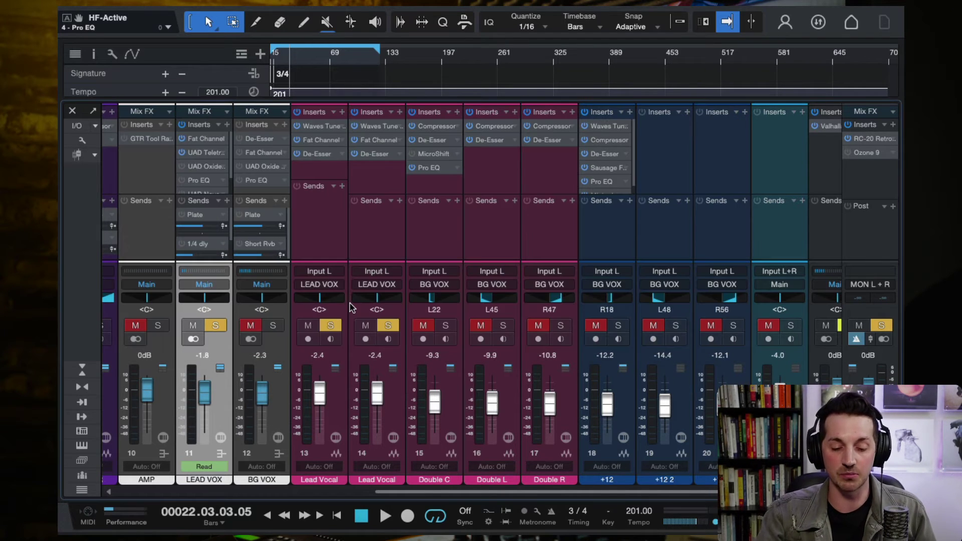
# Review the FET compressor on the first Lead Vocal track, and reopen the LA-2A on the LEAD VOX bus for comparison
pyautogui.click(322, 249)
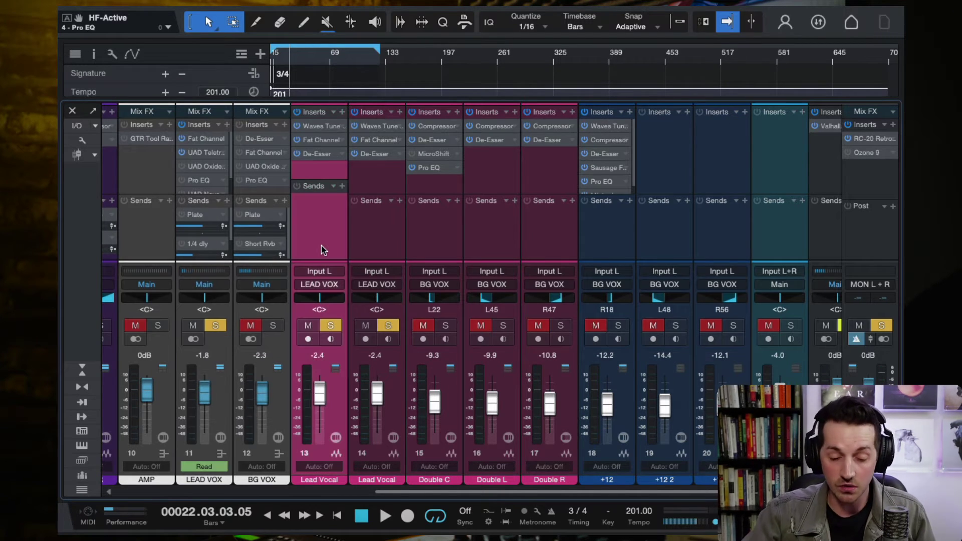
pyautogui.click(312, 140)
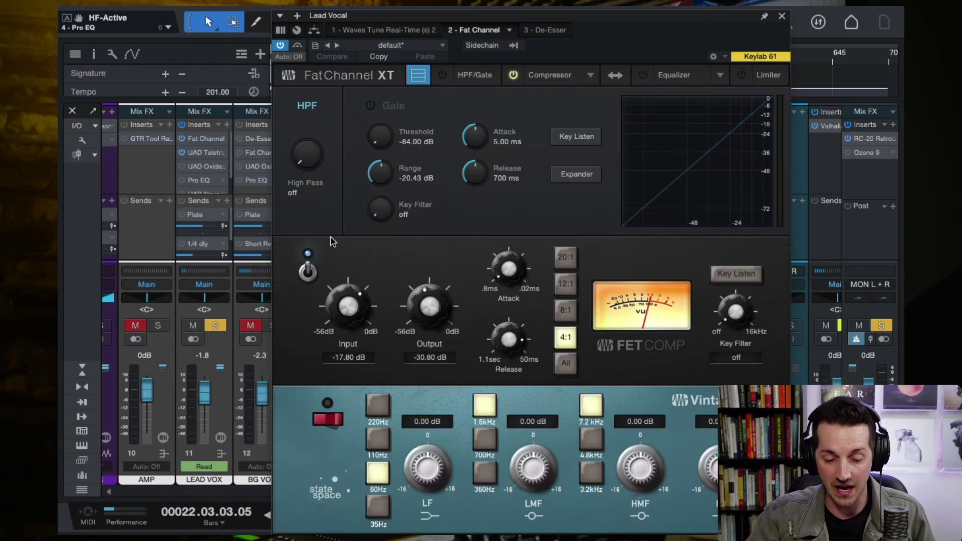
pyautogui.click(781, 16)
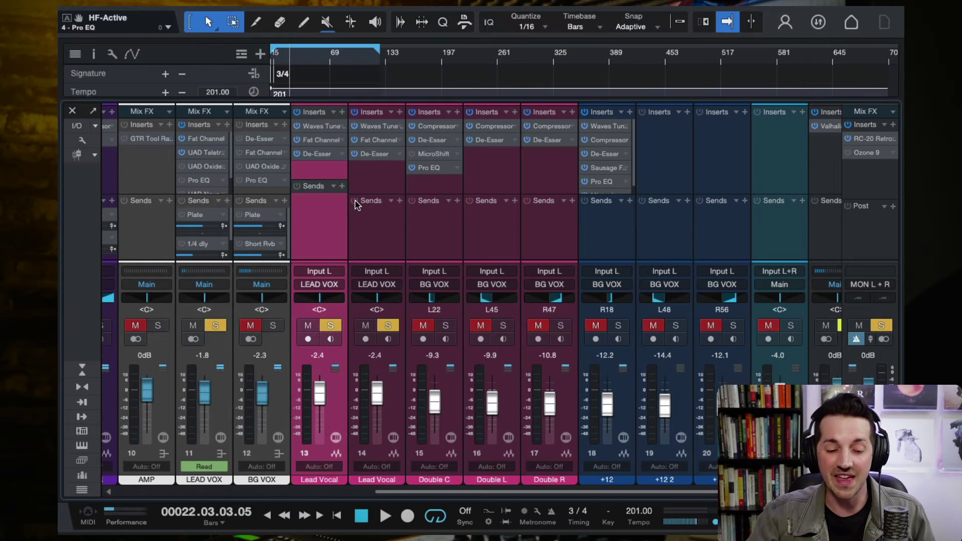
pyautogui.click(198, 154)
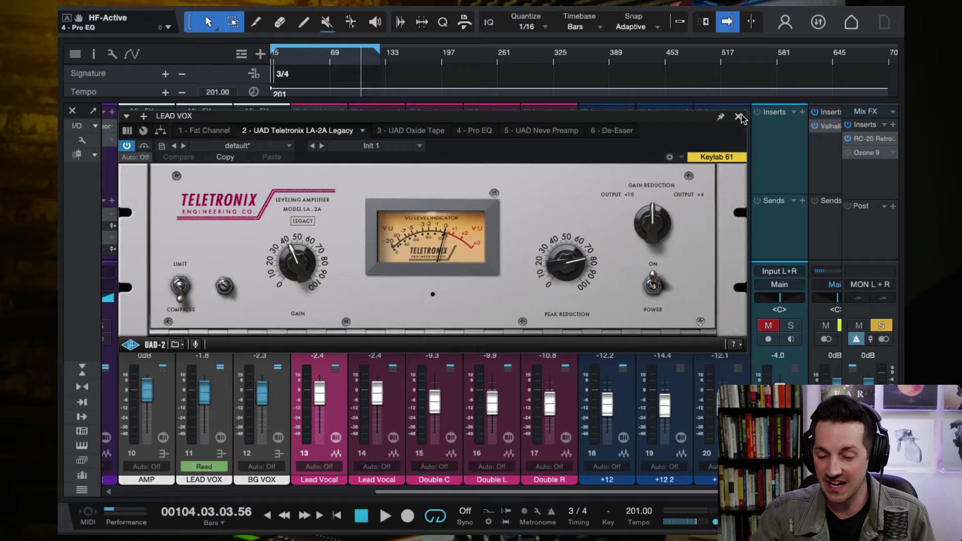
# Close the LA-2A, activate UAD Oxide Tape on the LEAD VOX bus, compare it with bypass, and close the plug-in
pyautogui.click(877, 46)
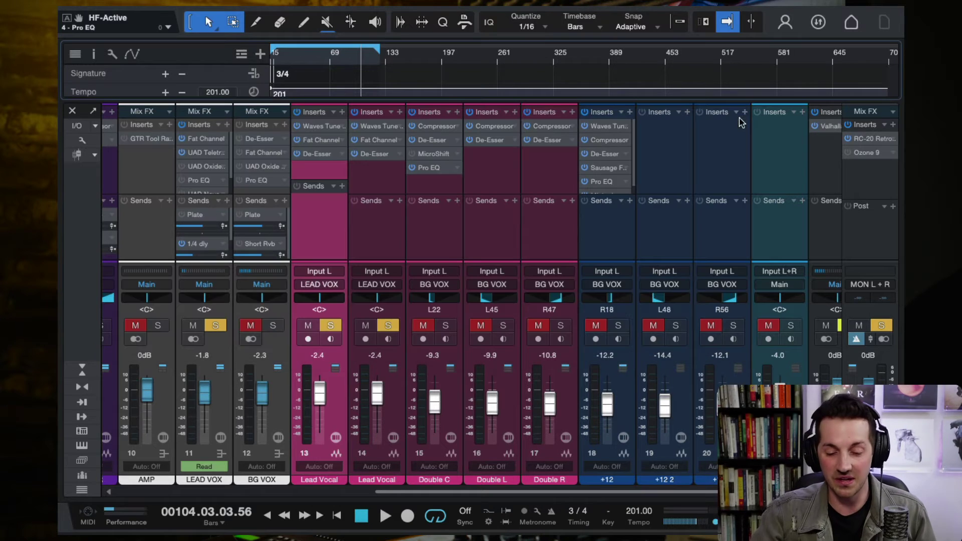
pyautogui.click(198, 170)
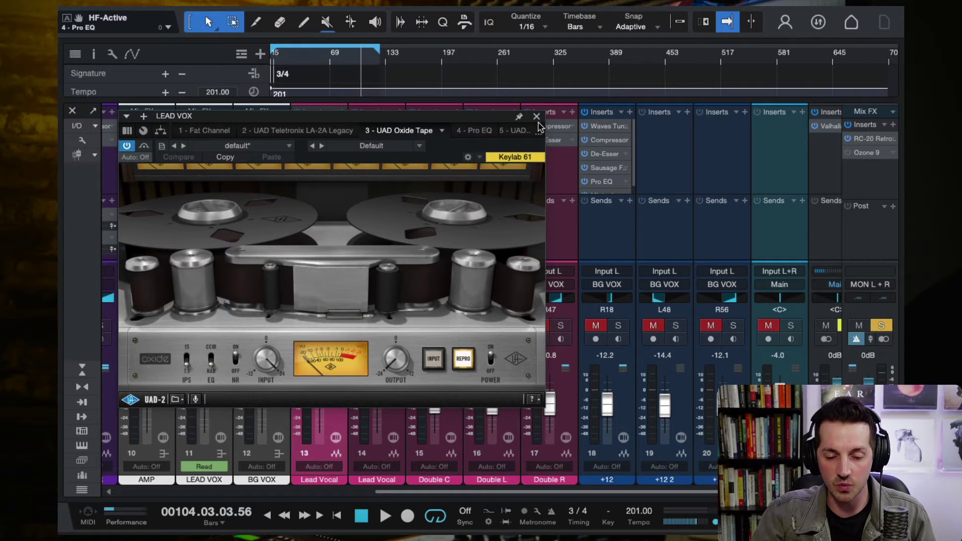
pyautogui.moveTo(470, 119); pyautogui.dragTo(588, 111)
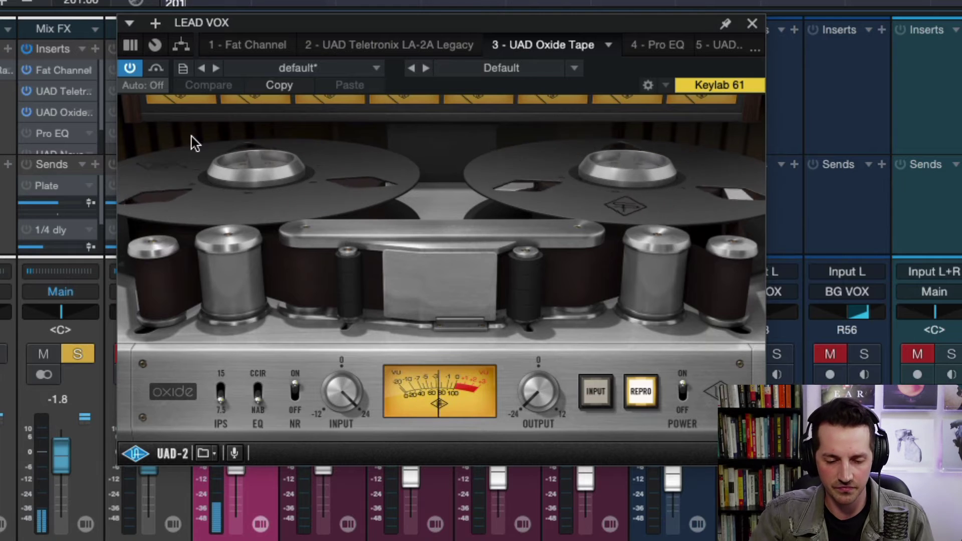
pyautogui.click(131, 69)
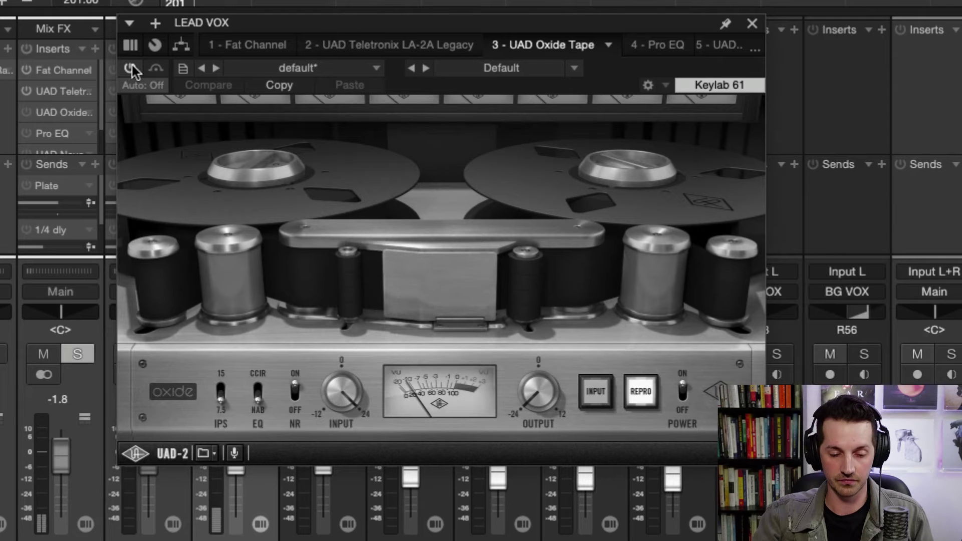
pyautogui.click(131, 69)
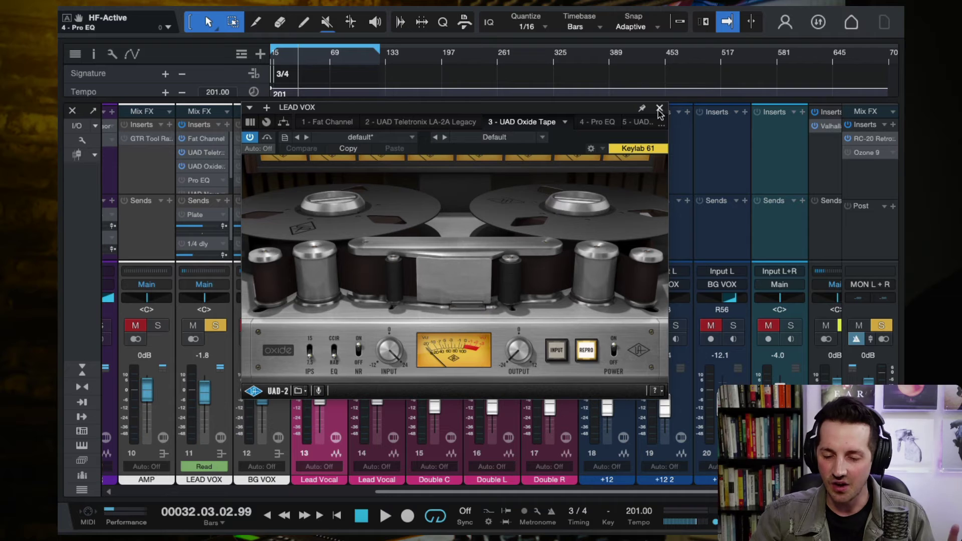
pyautogui.click(660, 109)
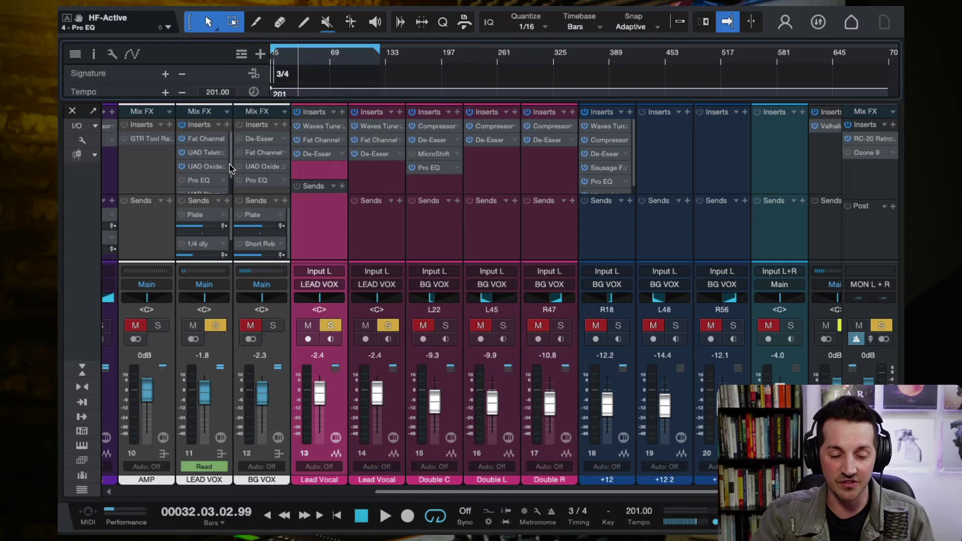
# Activate Pro EQ on the LEAD VOX bus, compare the vocal with and without it during playback, and close the plug-in
pyautogui.scroll(-2, 211, 160)
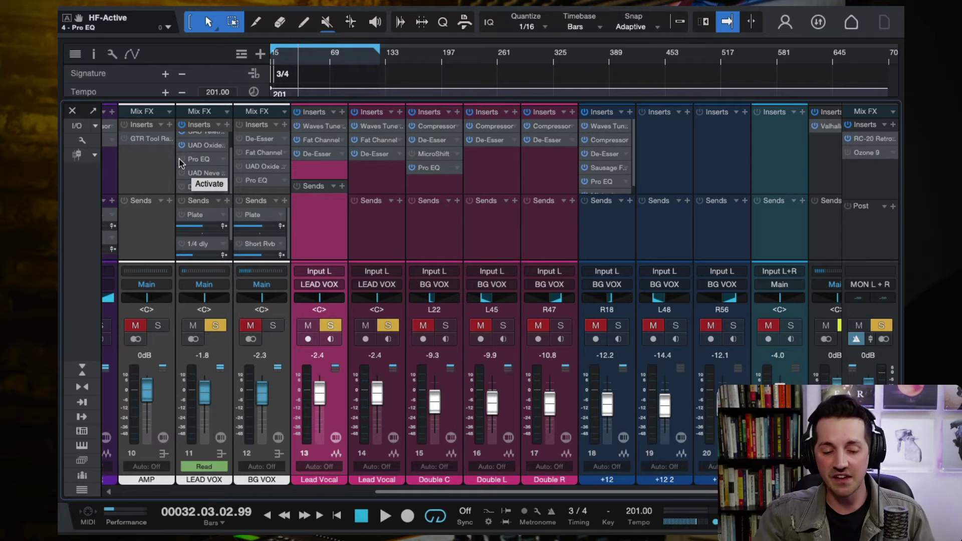
pyautogui.click(206, 163)
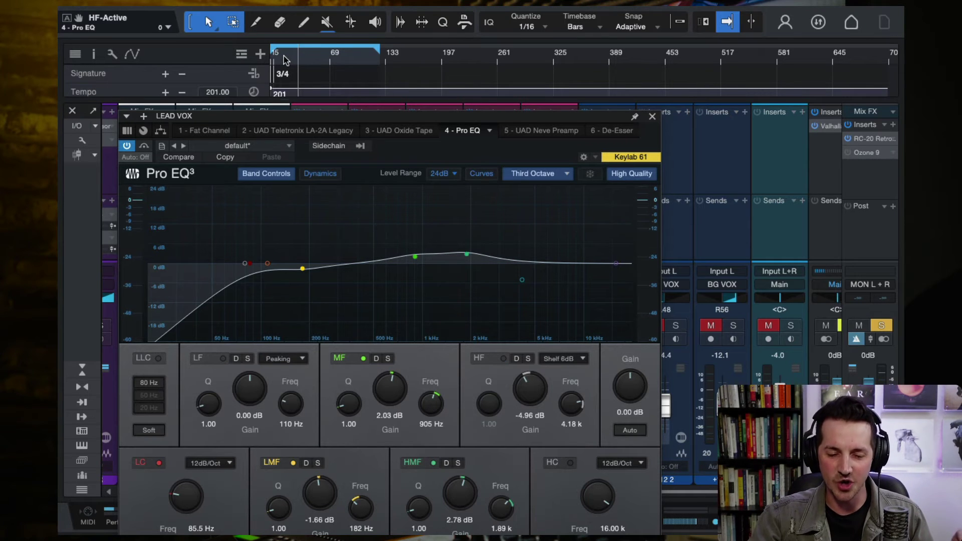
pyautogui.click(127, 145)
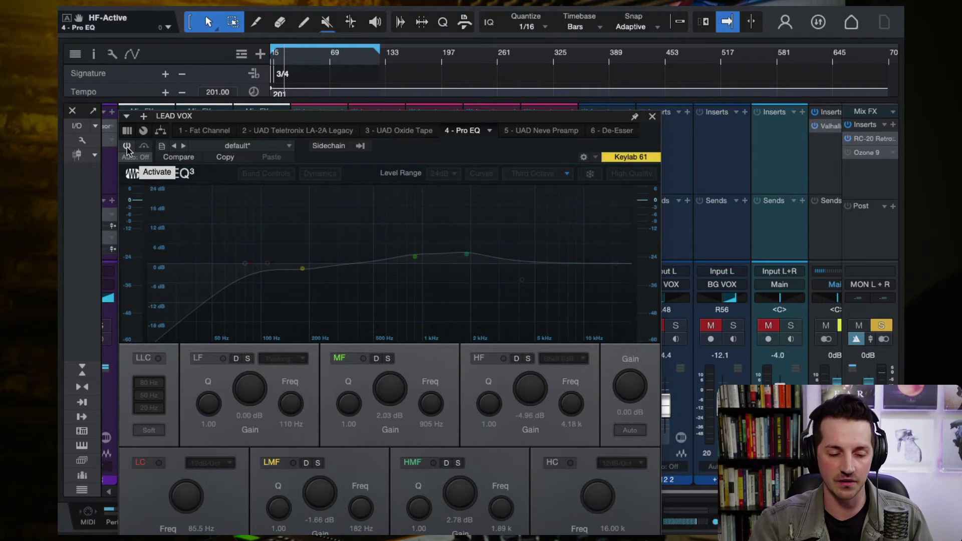
pyautogui.press('space')
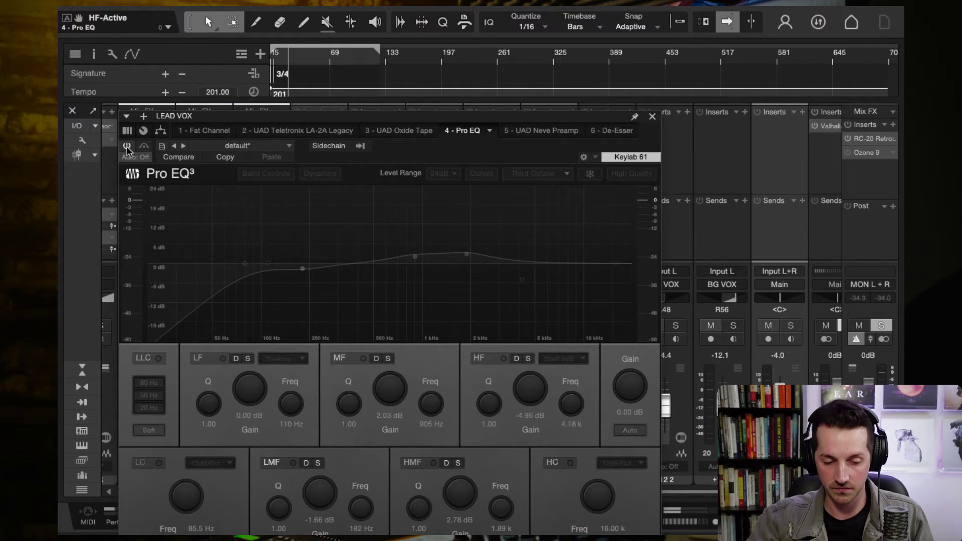
pyautogui.click(126, 147)
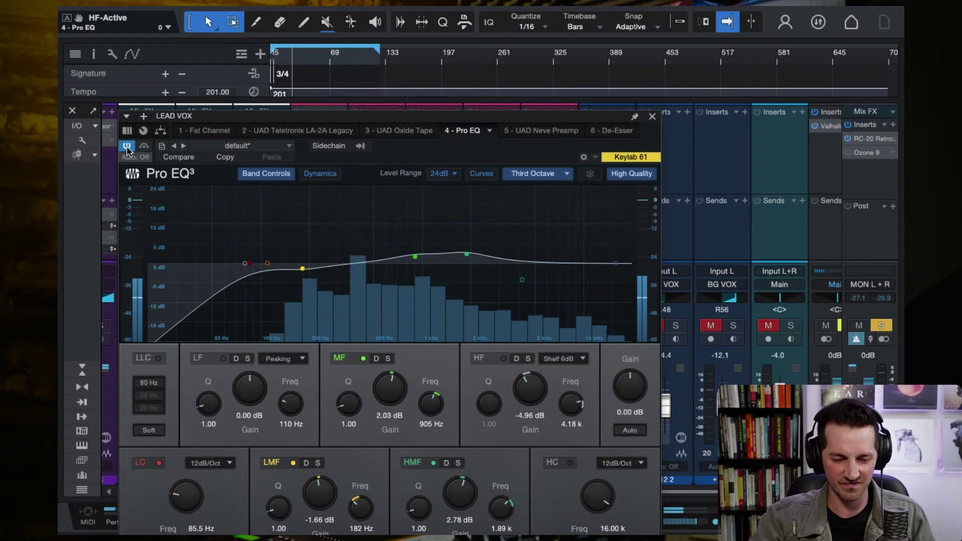
pyautogui.click(128, 147)
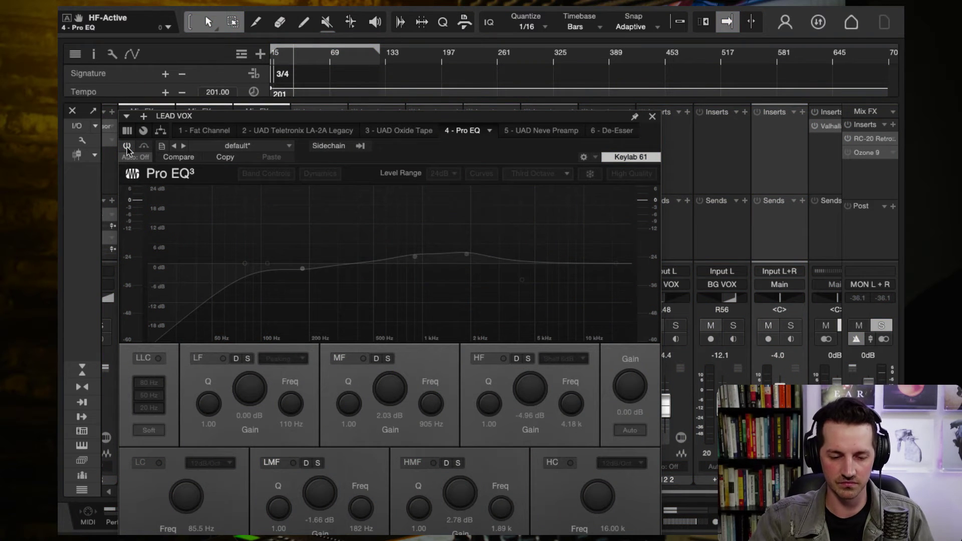
pyautogui.click(127, 146)
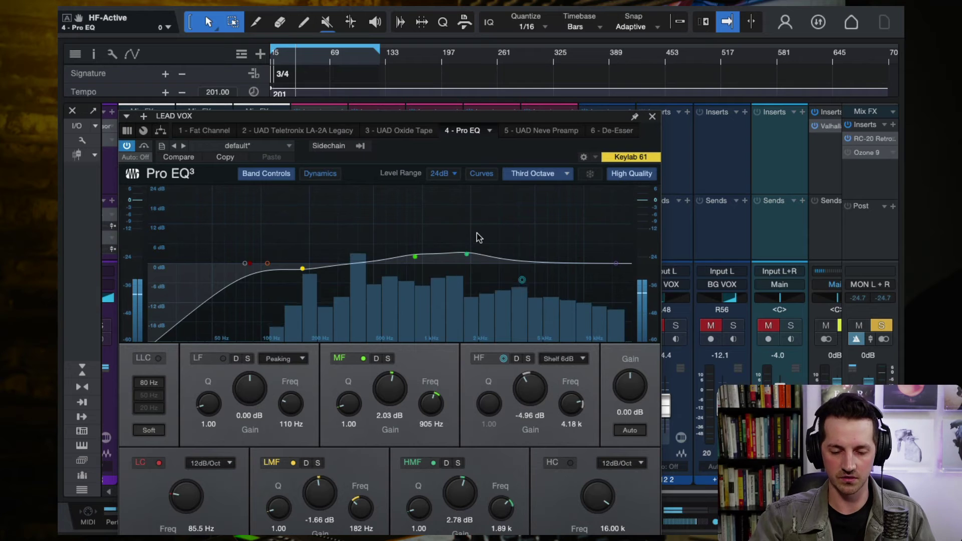
pyautogui.press('space')
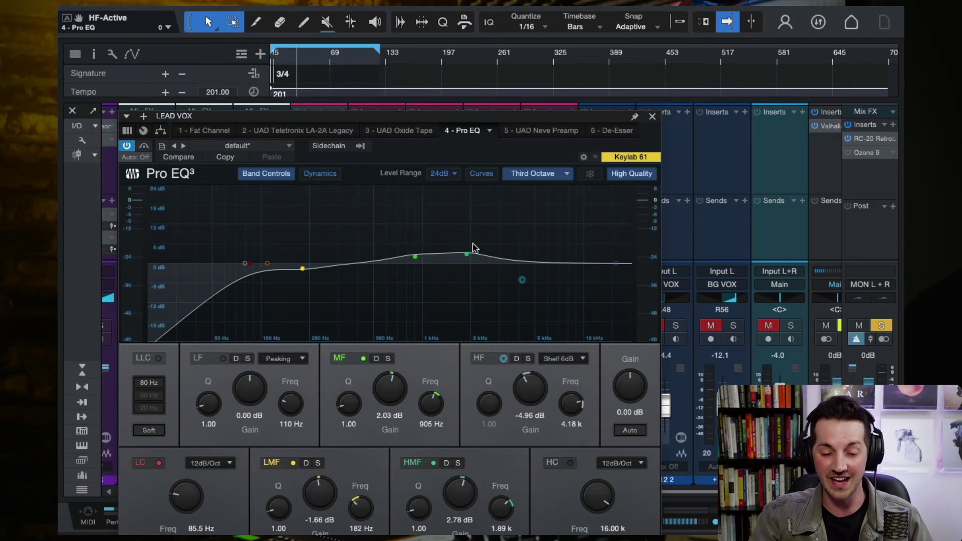
pyautogui.click(652, 118)
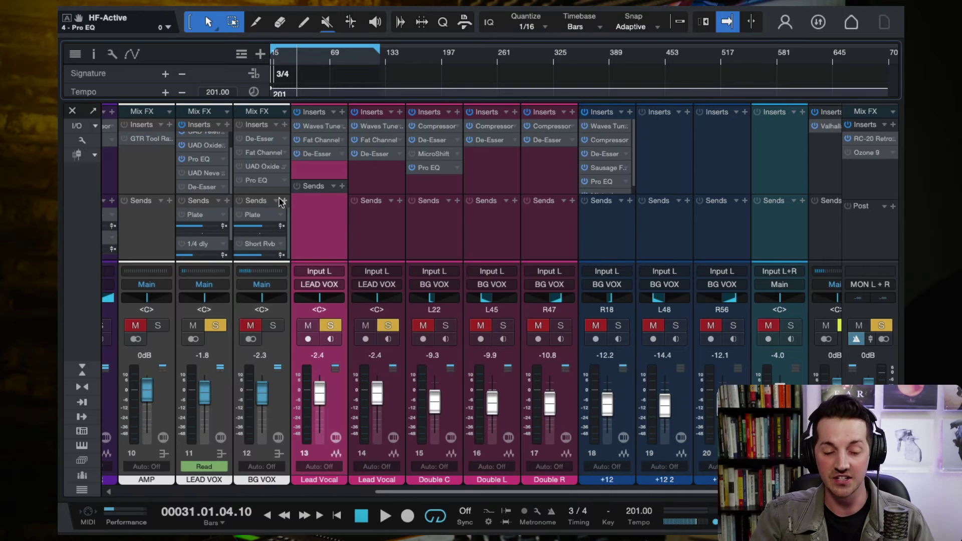
# Activate the UAD Neve Preamp on the LEAD VOX bus, compare playback with it bypassed and enabled, and close it
pyautogui.click(194, 173)
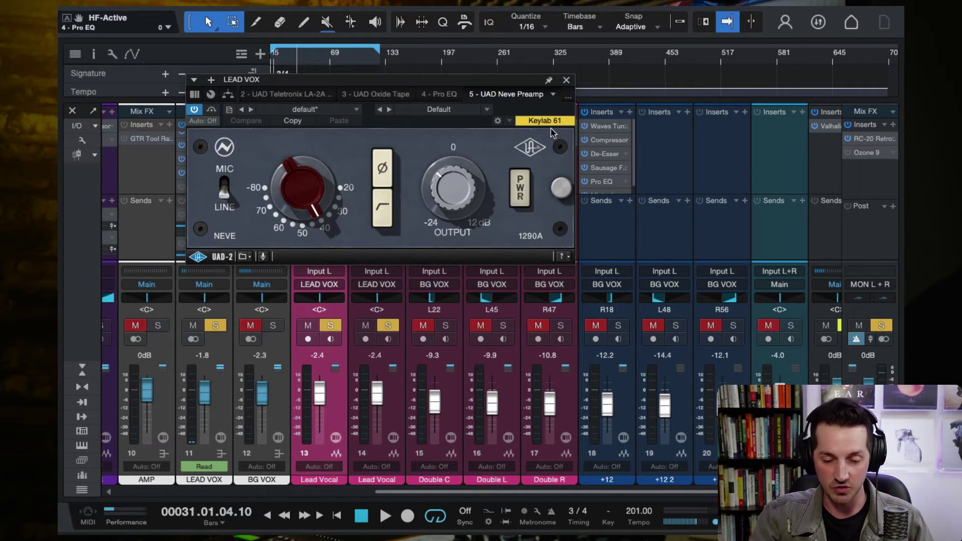
pyautogui.click(308, 60)
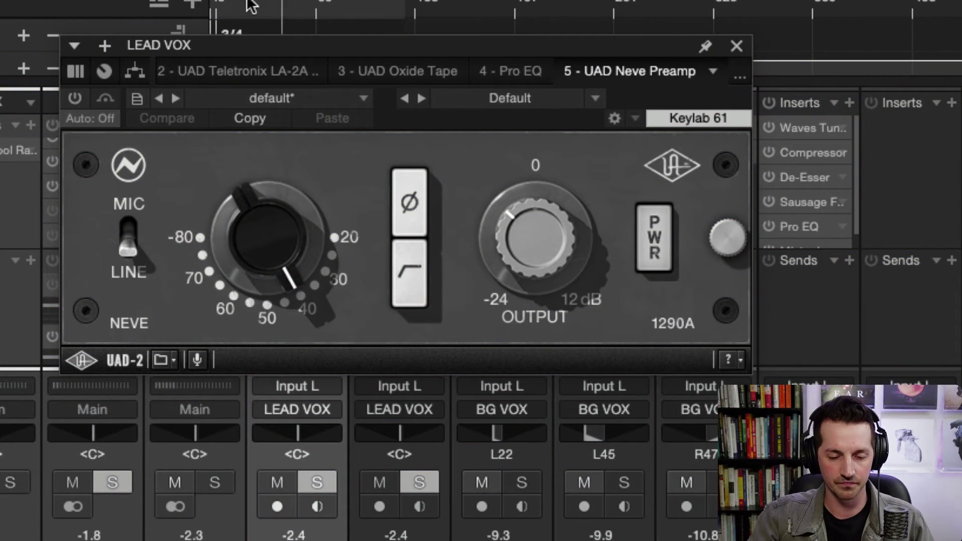
pyautogui.click(72, 96)
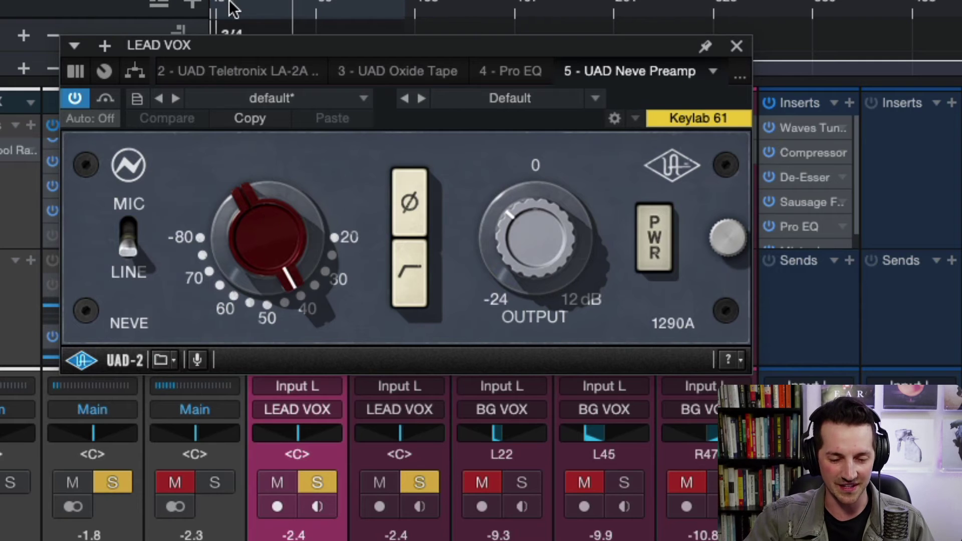
pyautogui.click(76, 99)
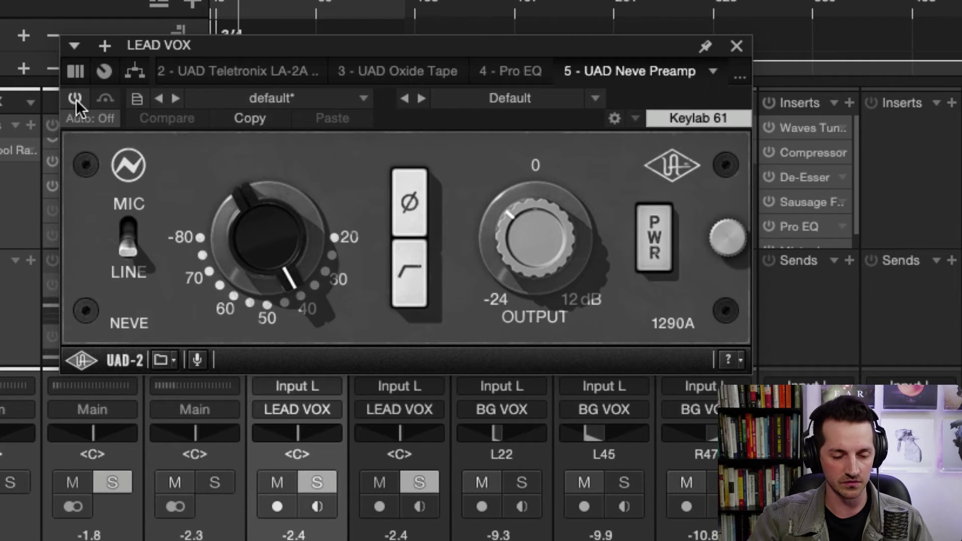
pyautogui.click(76, 99)
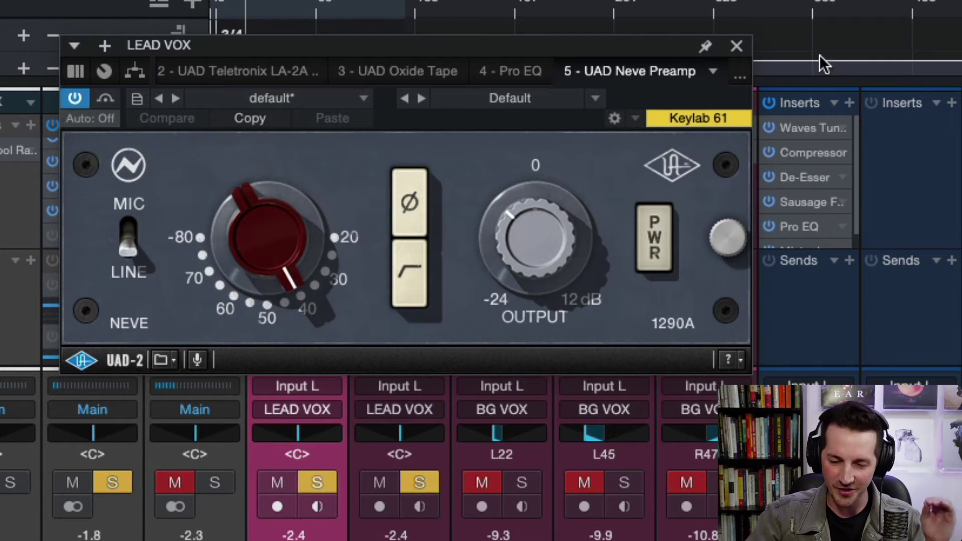
pyautogui.click(737, 46)
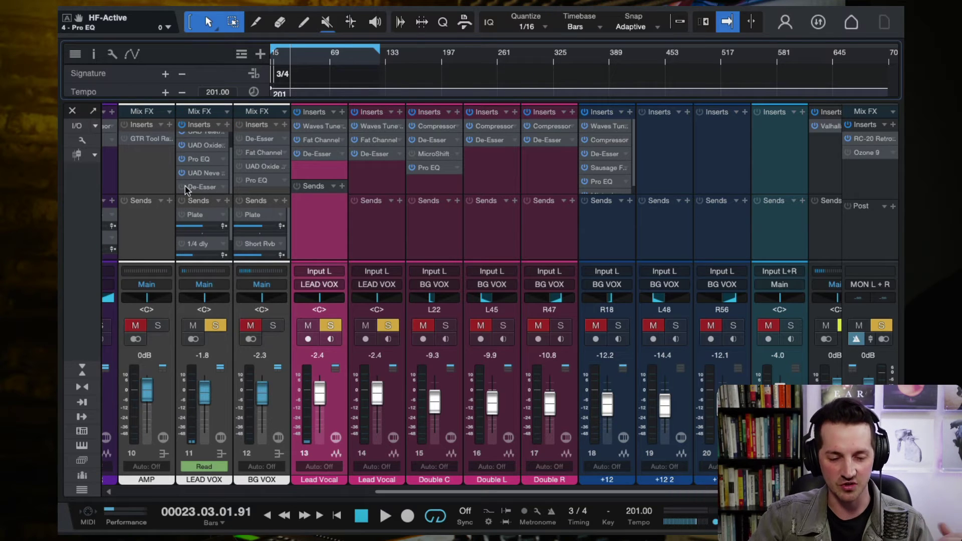
# Activate the De-Esser on the LEAD VOX bus, review its settings, close it, and collapse its expanded insert parameters
pyautogui.click(211, 189)
pyautogui.scroll(1, 230, 169)
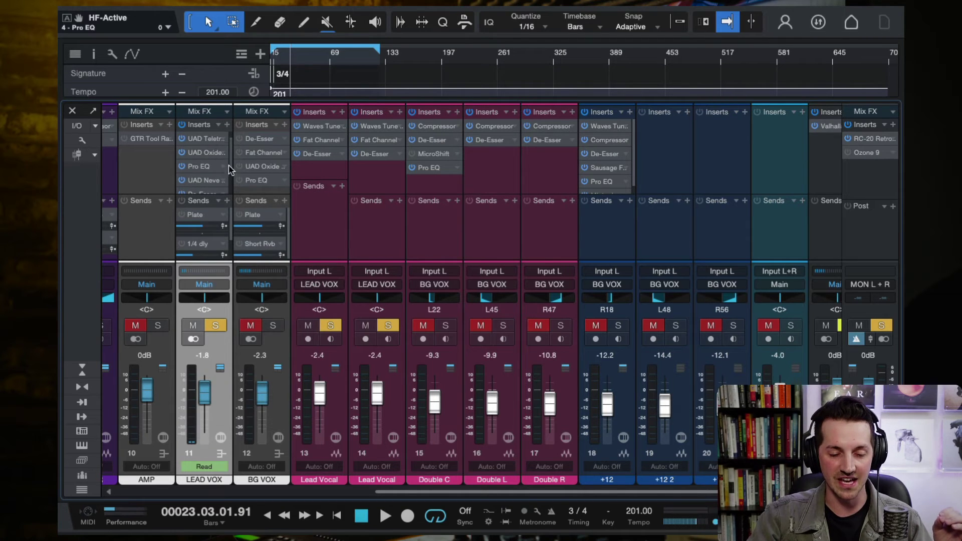
pyautogui.scroll(-3, 230, 170)
pyautogui.click(200, 150)
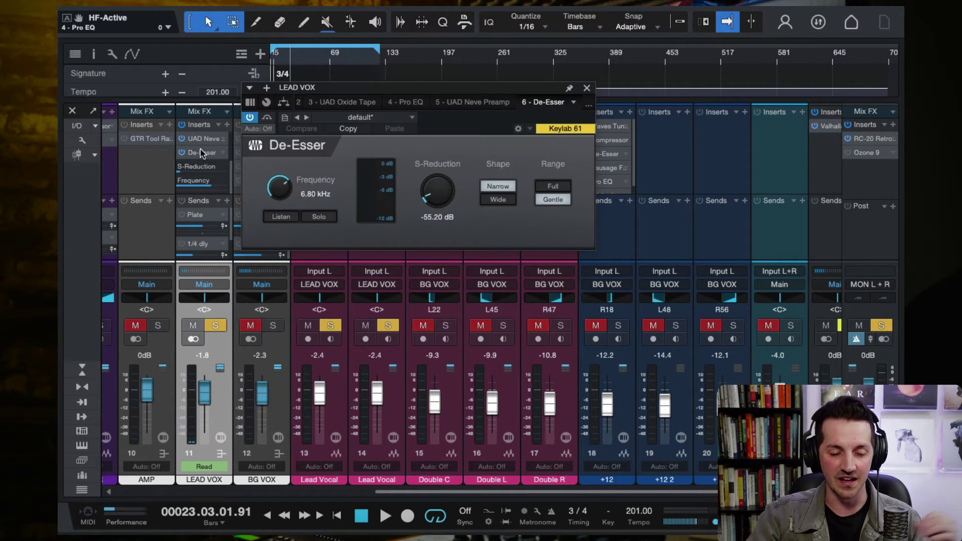
pyautogui.click(587, 89)
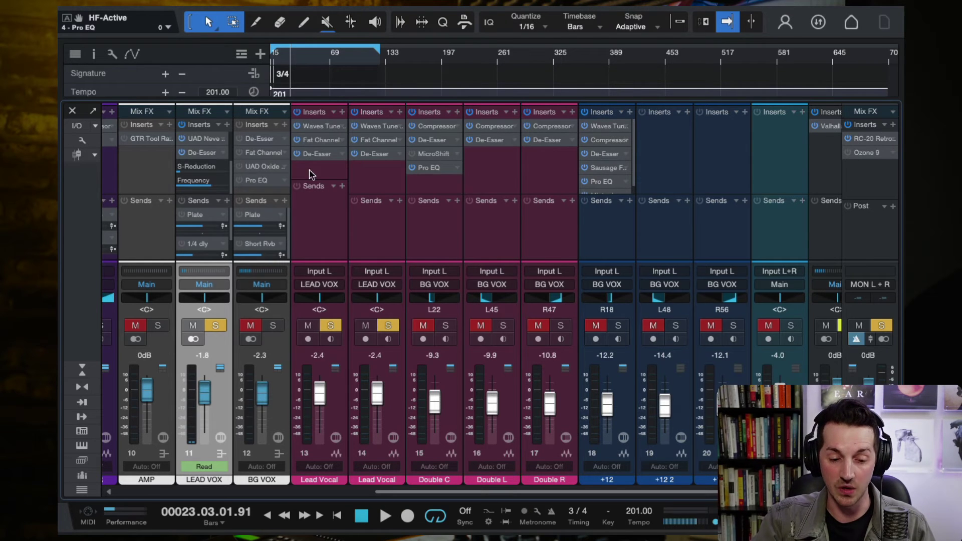
pyautogui.click(223, 155)
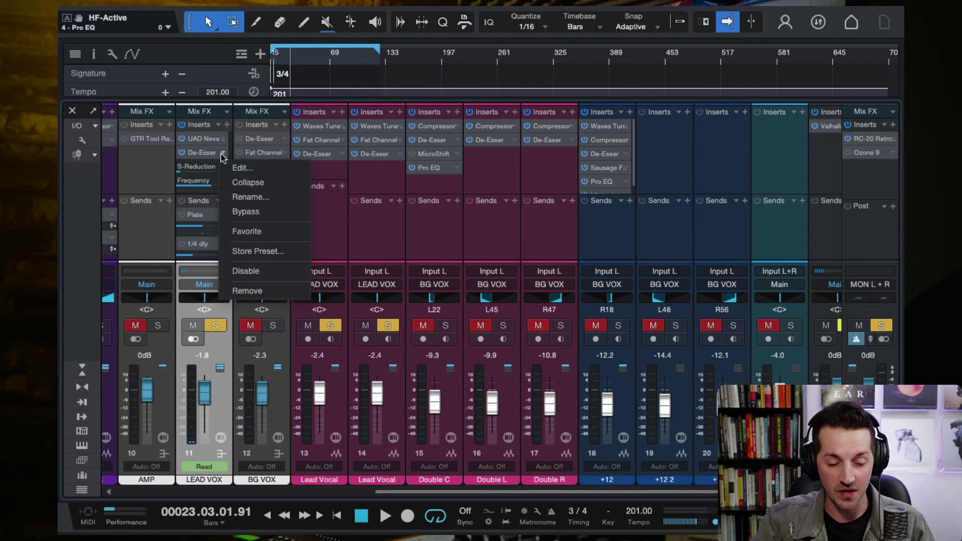
pyautogui.click(238, 182)
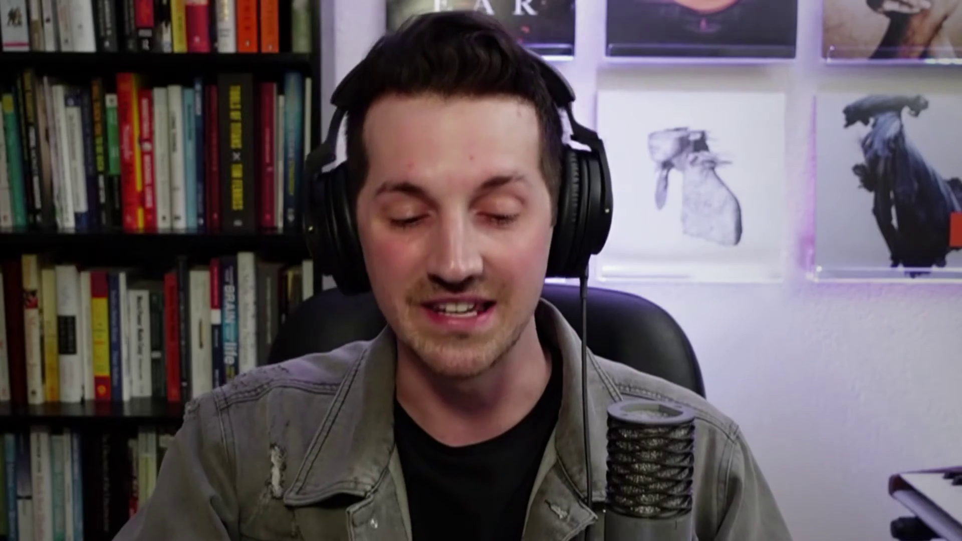
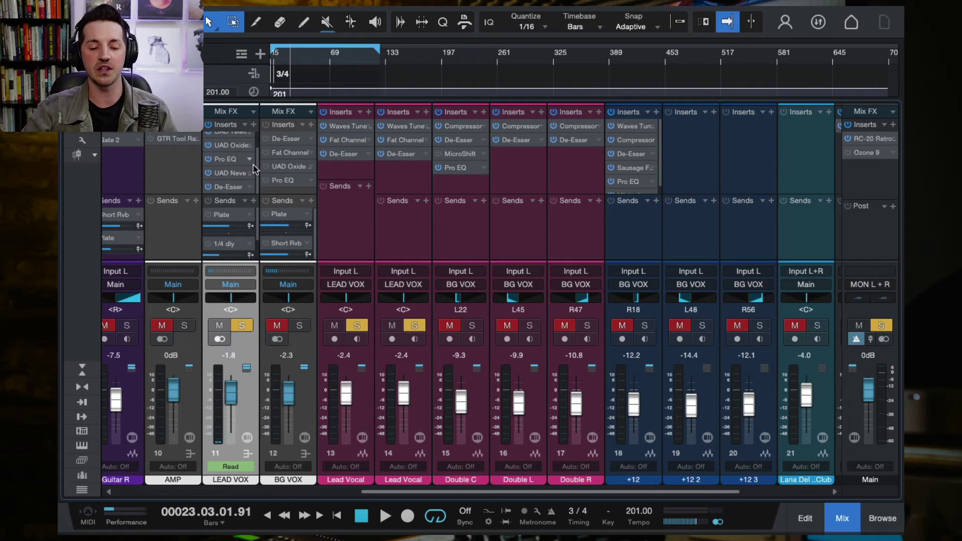
# Reopen Pro EQ on the LEAD VOX bus to review its EQ curve and band settings, and close the plug-in
pyautogui.scroll(2, 257, 162)
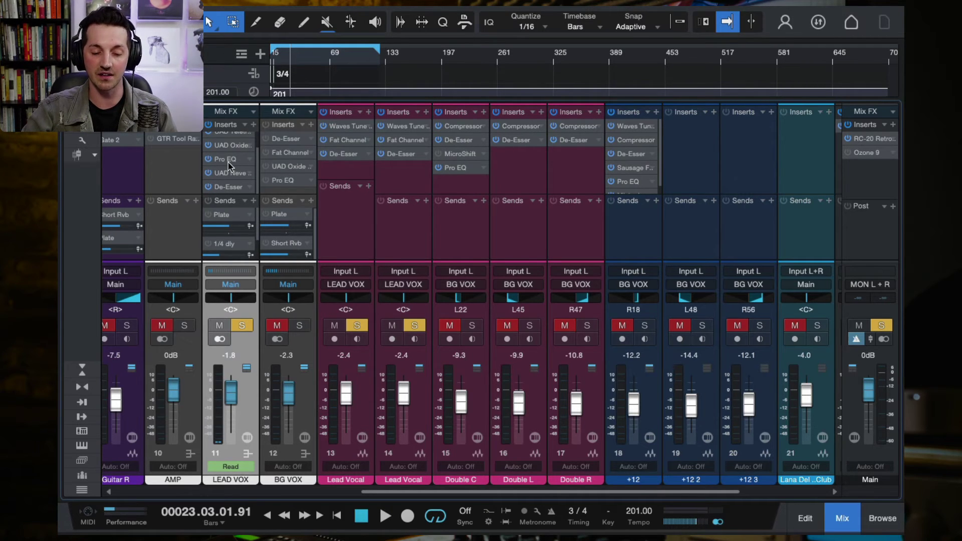
pyautogui.doubleClick(227, 165)
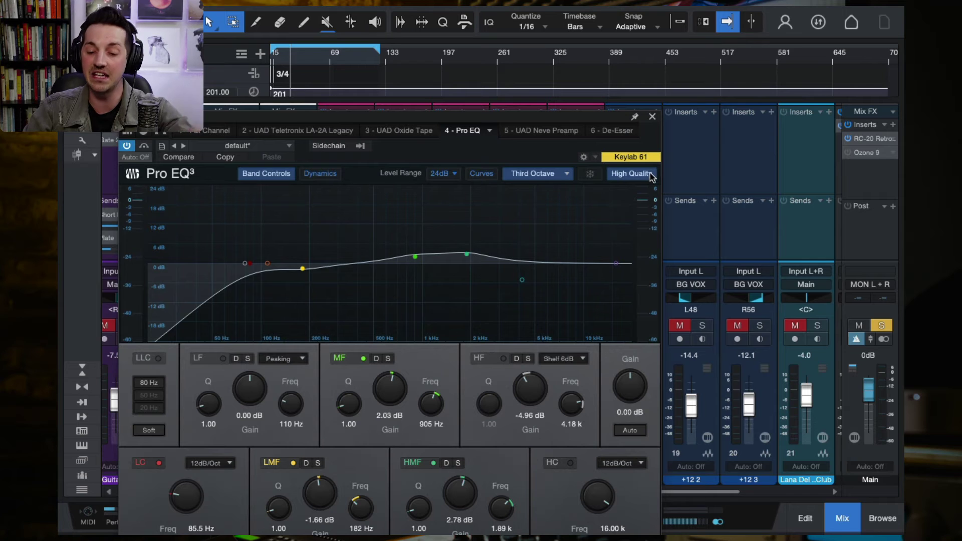
pyautogui.click(652, 116)
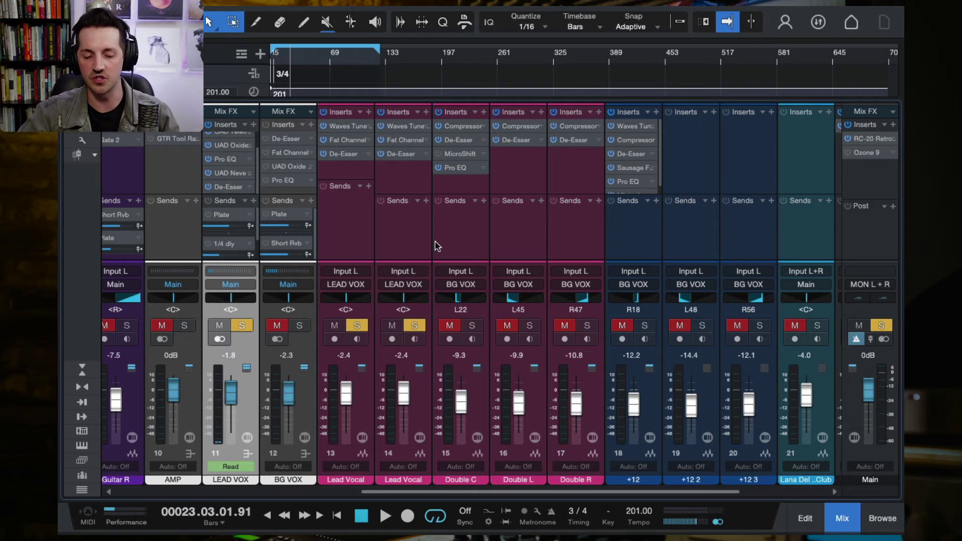
# Select the Plate FX channel and open its ValhallaVintageVerb insert to examine the reverb settings
pyautogui.hscroll(3, 440, 223)
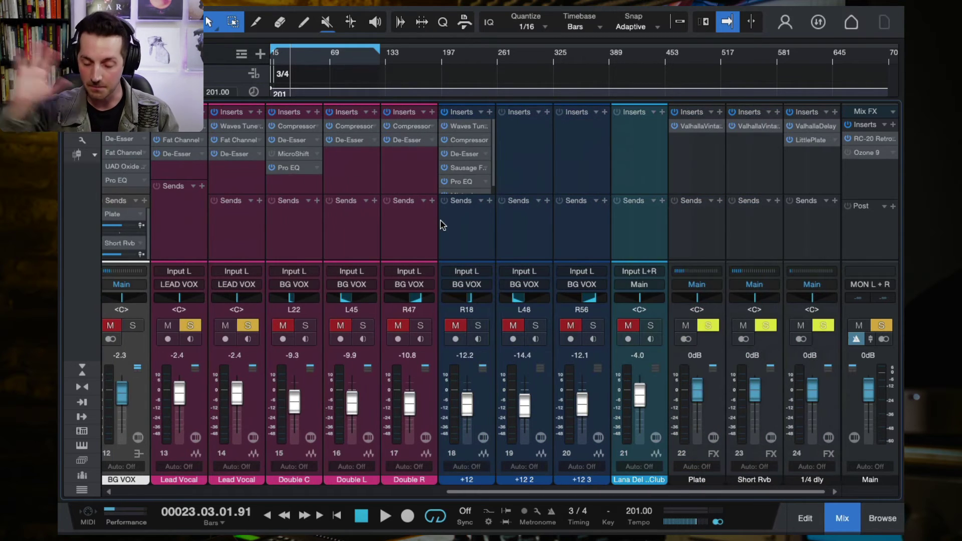
pyautogui.click(691, 239)
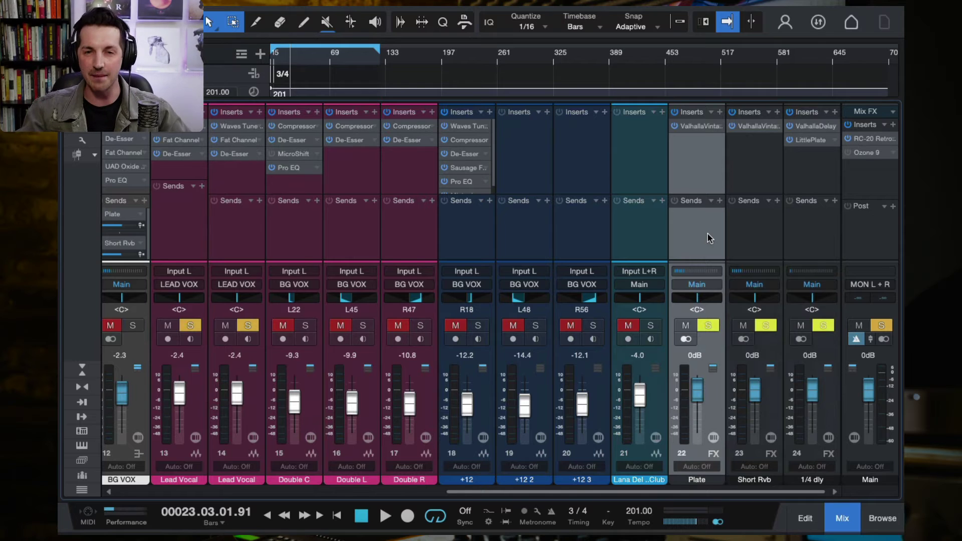
pyautogui.hscroll(-3, 594, 237)
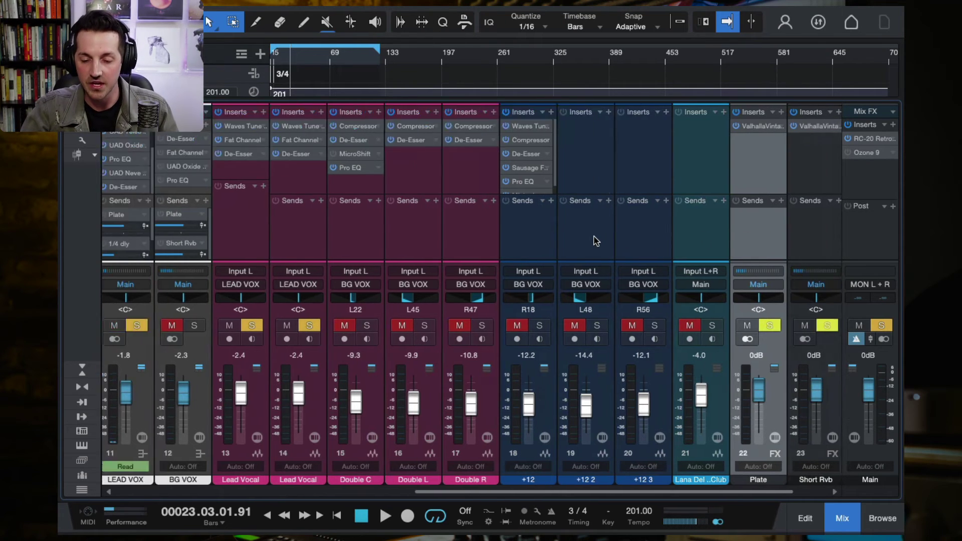
pyautogui.hscroll(3, 594, 236)
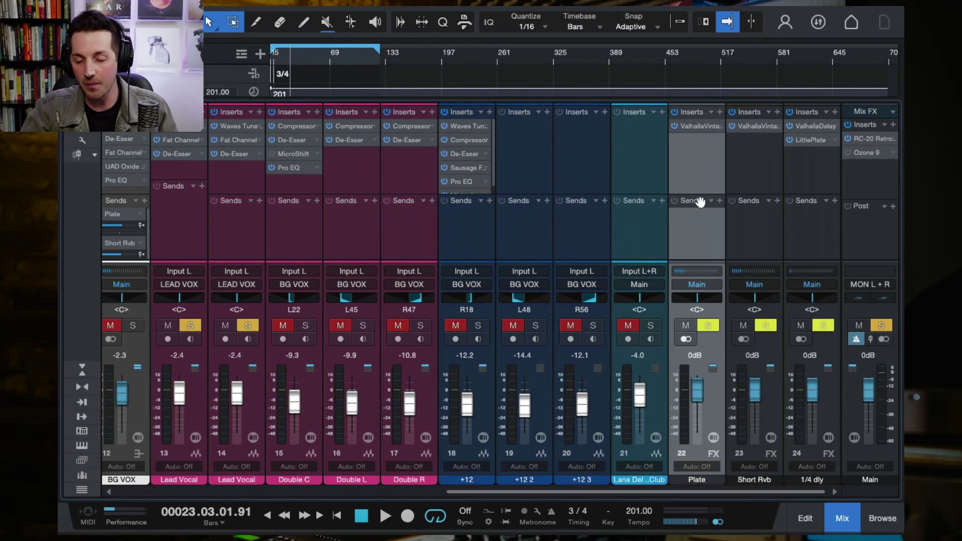
pyautogui.click(698, 127)
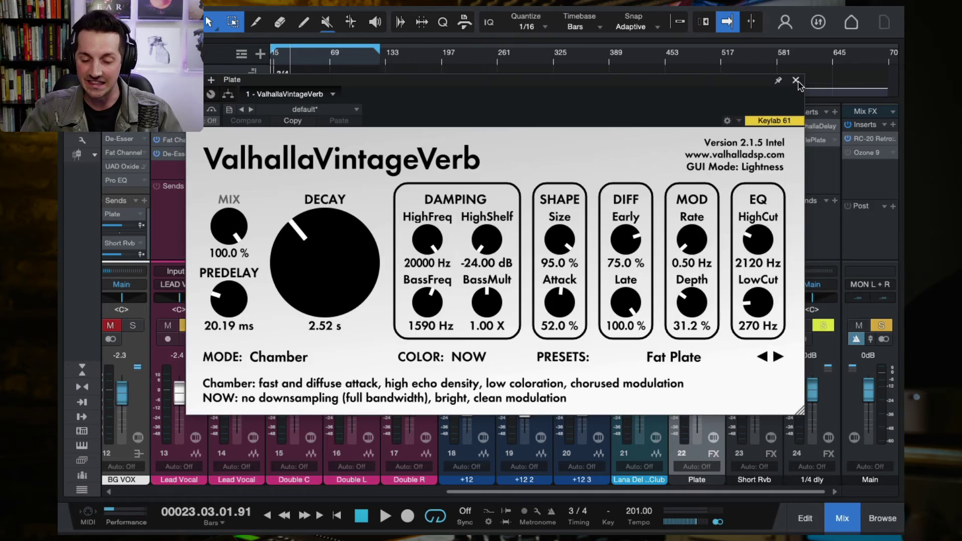
# Close the Plate reverb, play the lead vocal with the Plate FX fader raised to +10 dB, and reset the fader to 0 dB
pyautogui.click(943, 67)
pyautogui.hscroll(-5, 491, 200)
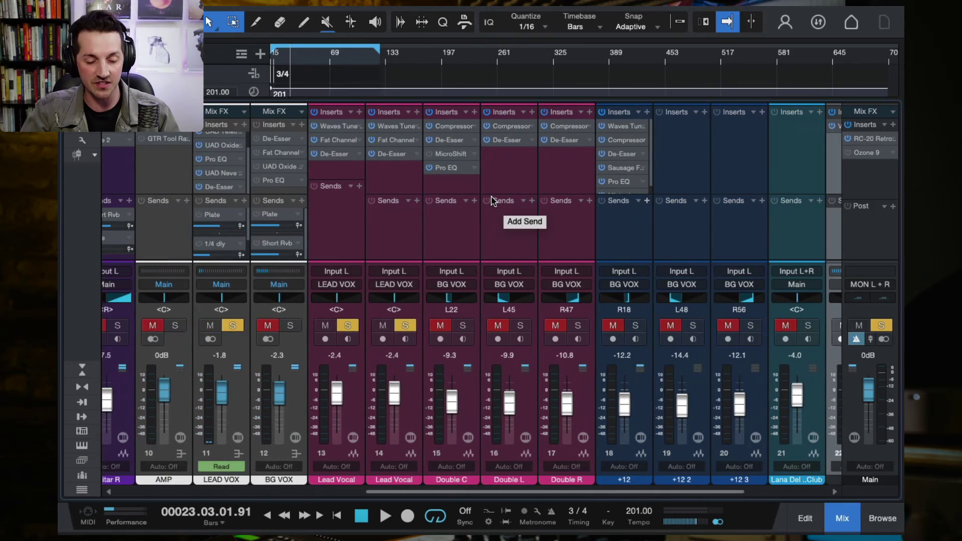
pyautogui.click(267, 338)
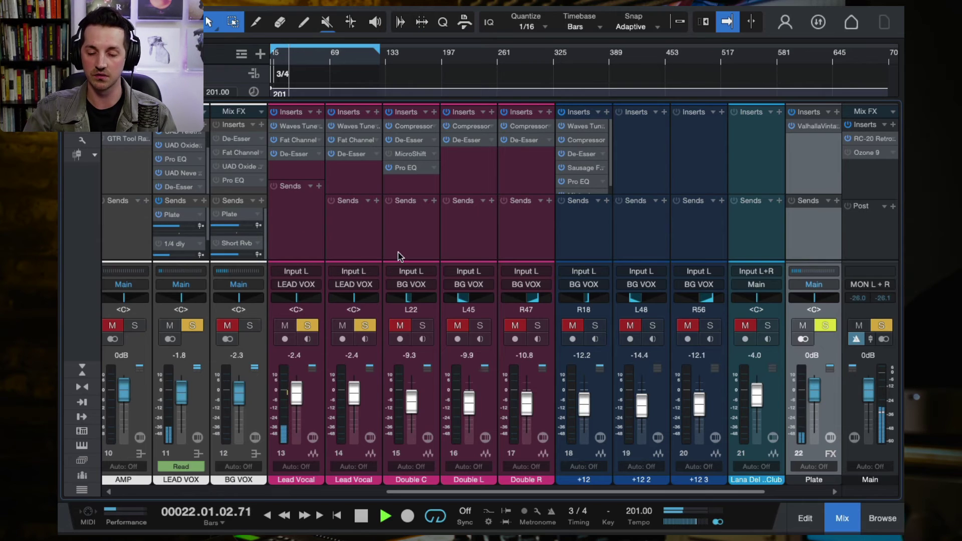
pyautogui.hscroll(2, 501, 253)
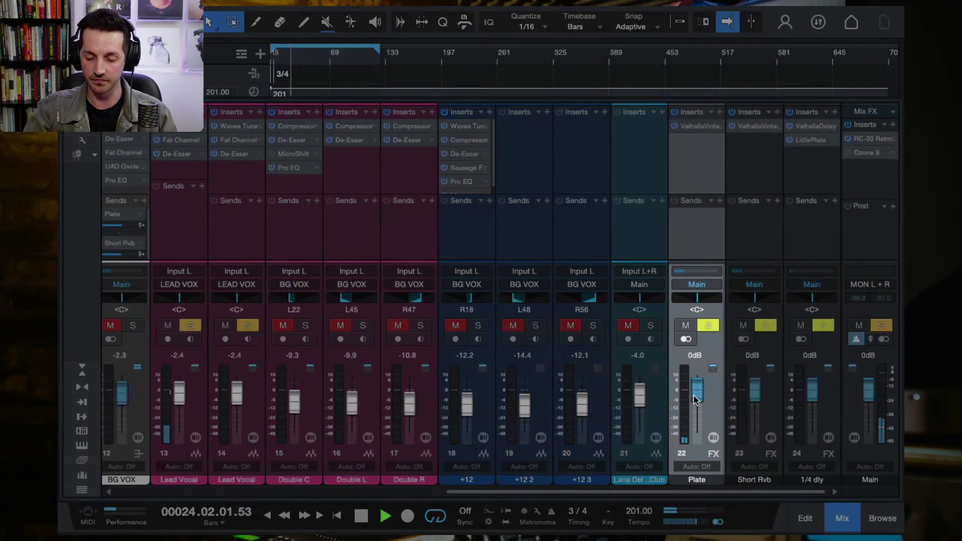
pyautogui.moveTo(695, 397); pyautogui.dragTo(694, 383)
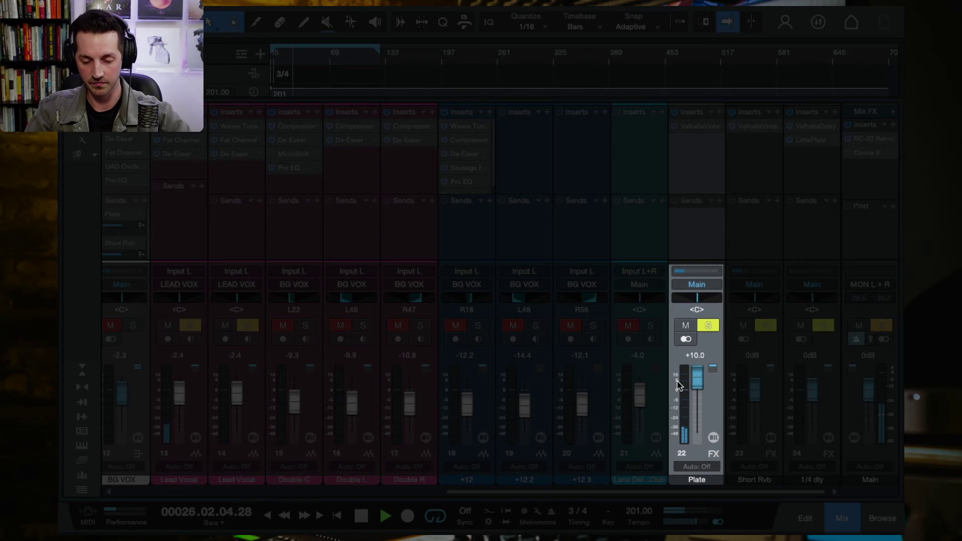
pyautogui.keyDown('alt'); pyautogui.click(697, 380); pyautogui.keyUp('alt')
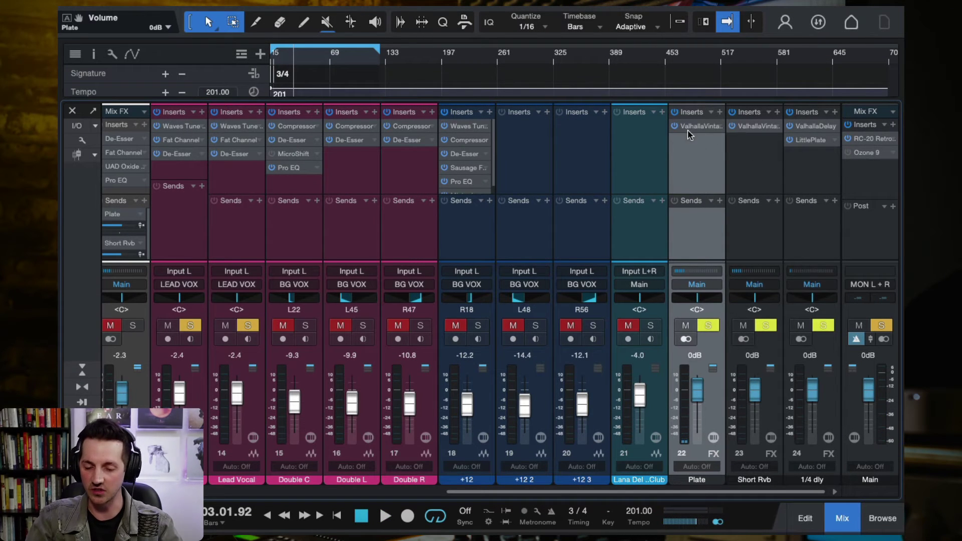
# Reopen ValhallaVintageVerb on the Plate channel, browse its reverb preset categories, and close the plug-in
pyautogui.click(694, 126)
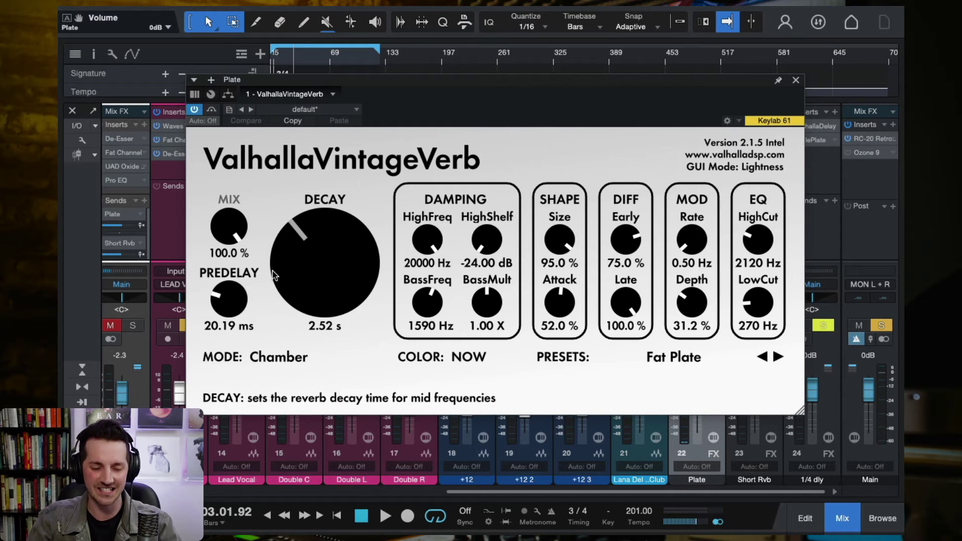
pyautogui.click(665, 359)
pyautogui.moveTo(665, 224)
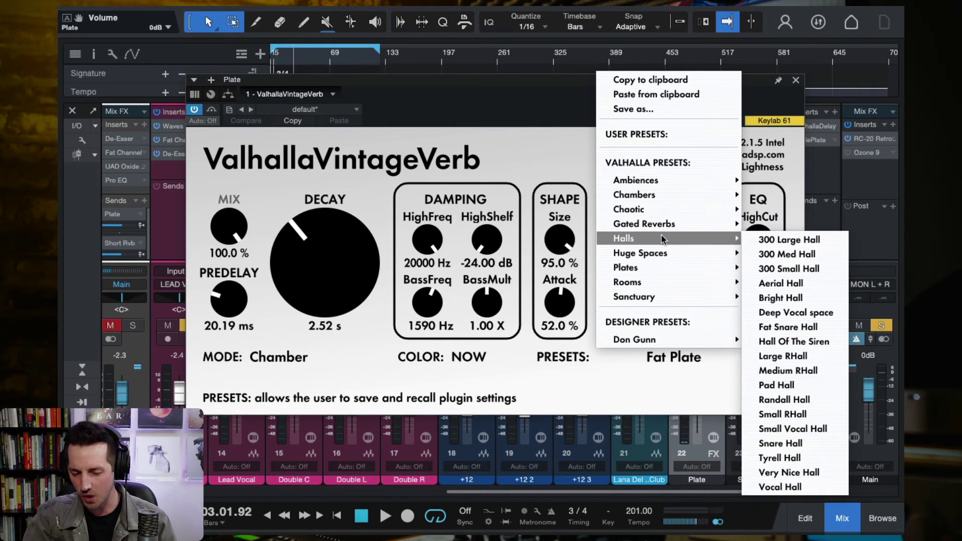
pyautogui.click(344, 349)
pyautogui.click(493, 142)
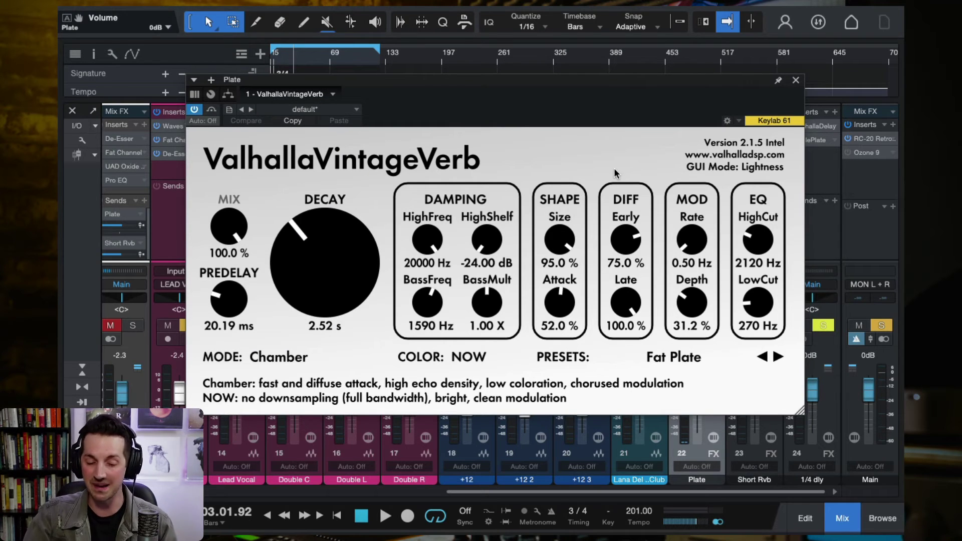
pyautogui.click(797, 81)
# Compare playback with the Plate reverb's HighCut at 20000 Hz, set it to 2150 Hz, and close the plug-in after reviewing the EQ
pyautogui.click(701, 127)
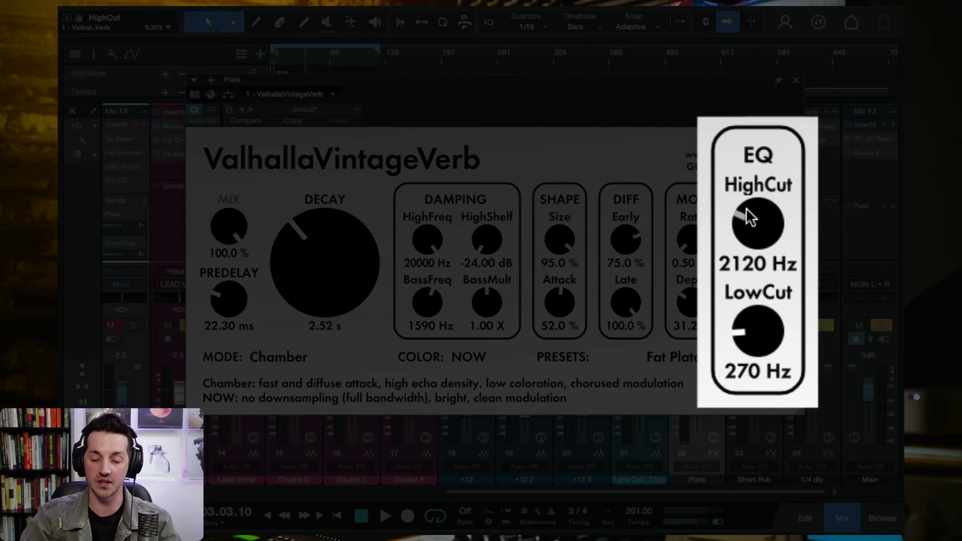
pyautogui.moveTo(746, 215); pyautogui.dragTo(698, 30)
pyautogui.press('space')
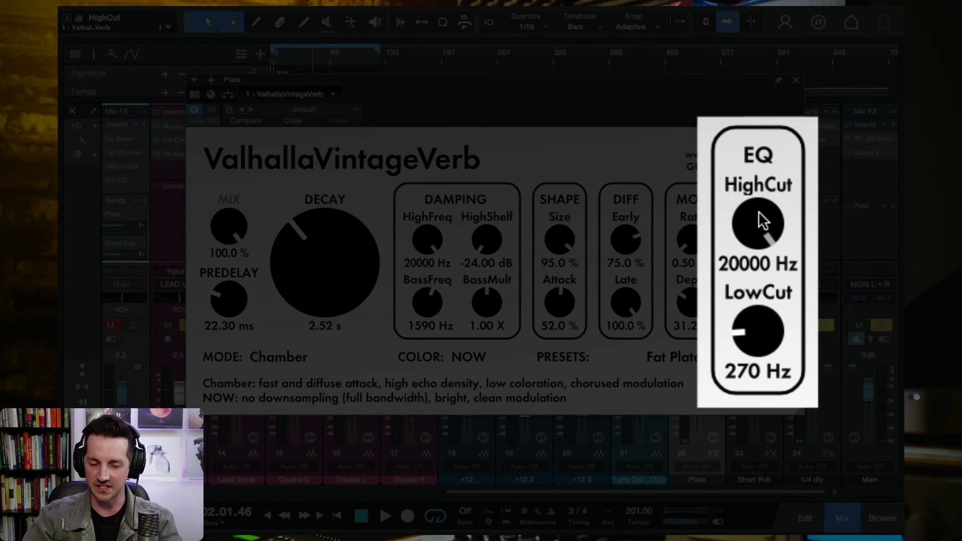
pyautogui.moveTo(758, 211); pyautogui.dragTo(776, 424)
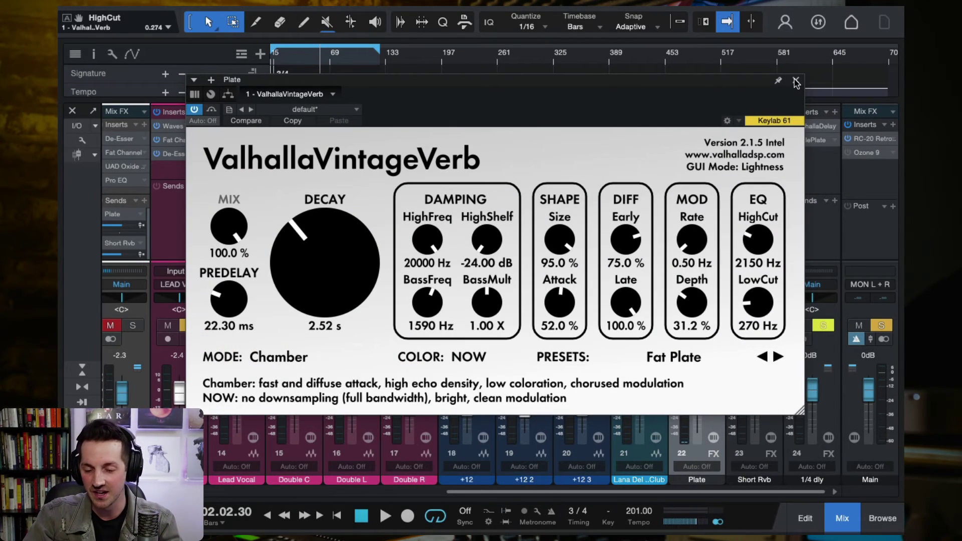
pyautogui.click(797, 82)
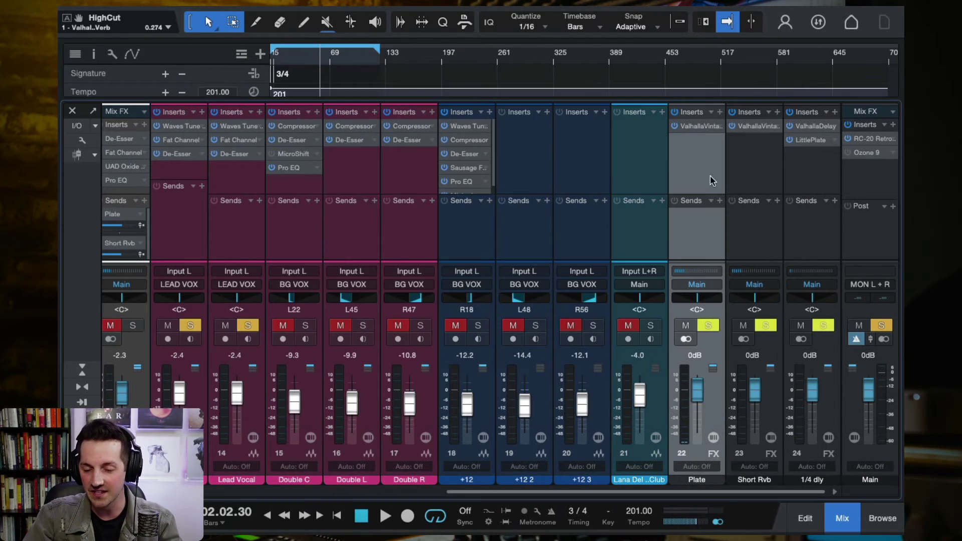
pyautogui.click(683, 130)
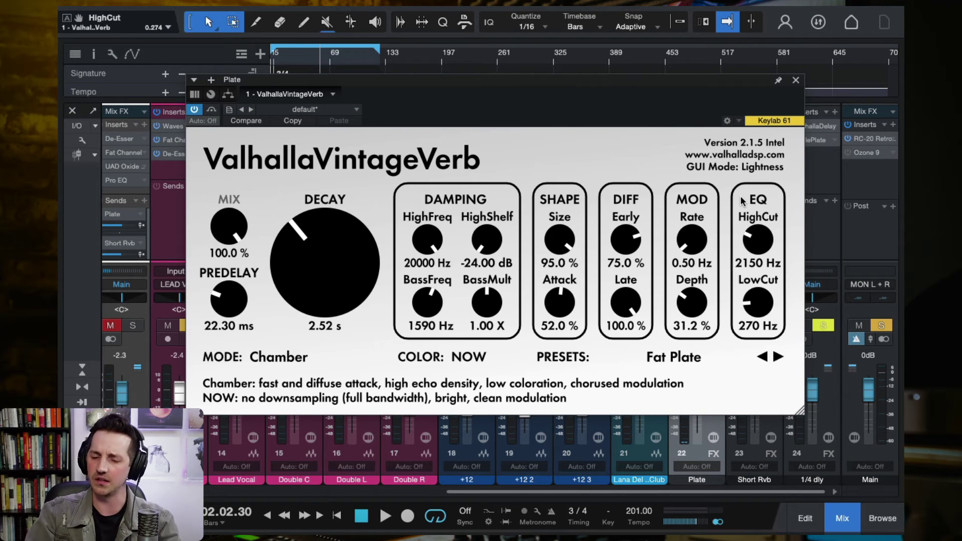
pyautogui.click(796, 81)
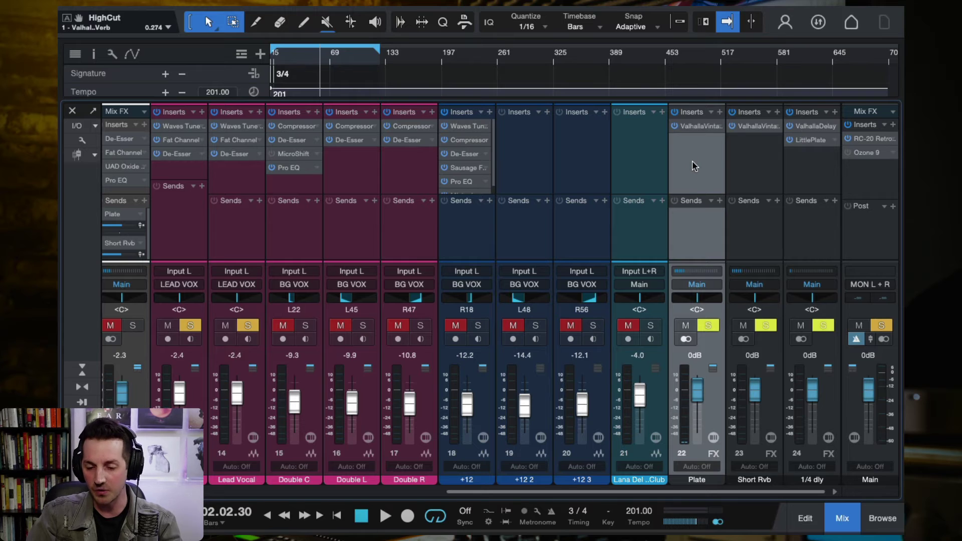
# Insert Pro EQ after the reverb on the Plate channel, deactivate its low-cut band, and close the plug-in
pyautogui.click(720, 115)
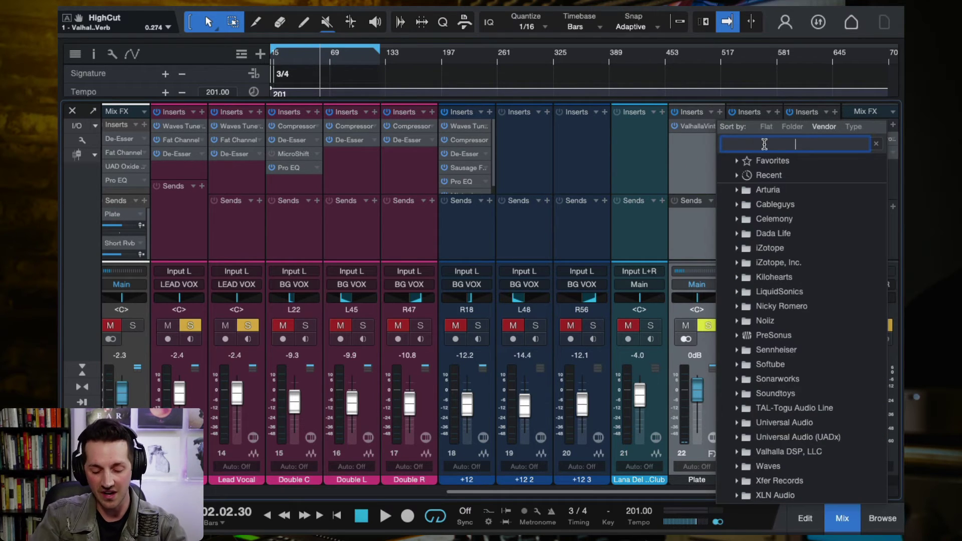
pyautogui.write('pro')
pyautogui.click(780, 191)
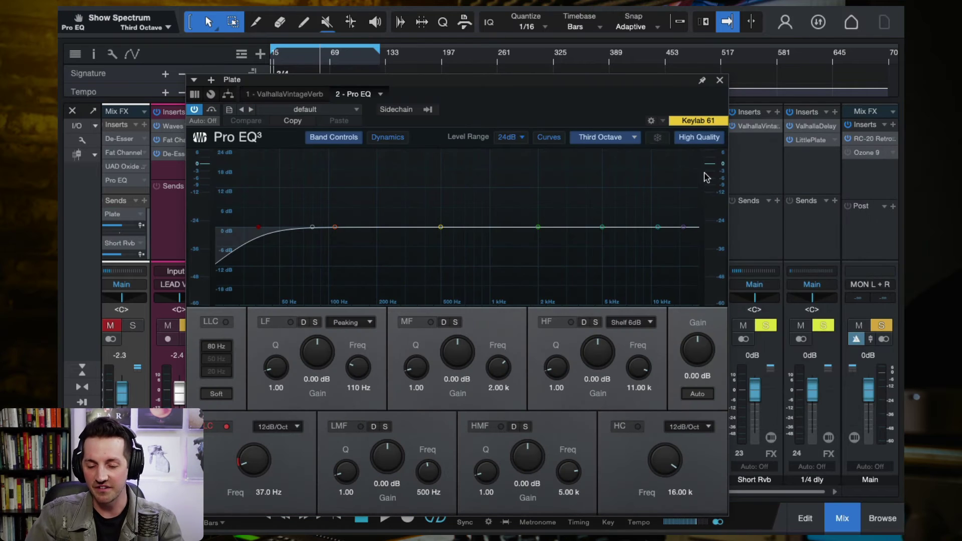
pyautogui.doubleClick(259, 227)
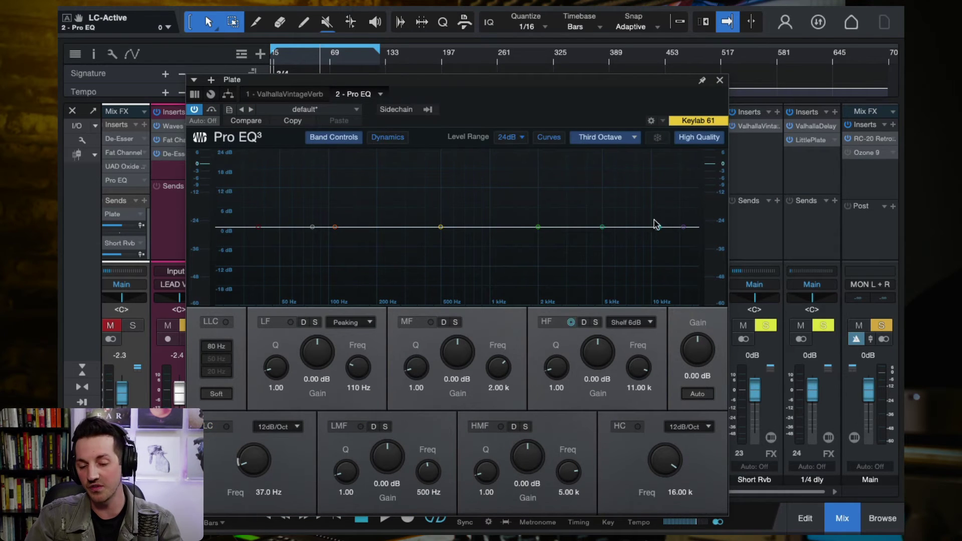
pyautogui.click(684, 80)
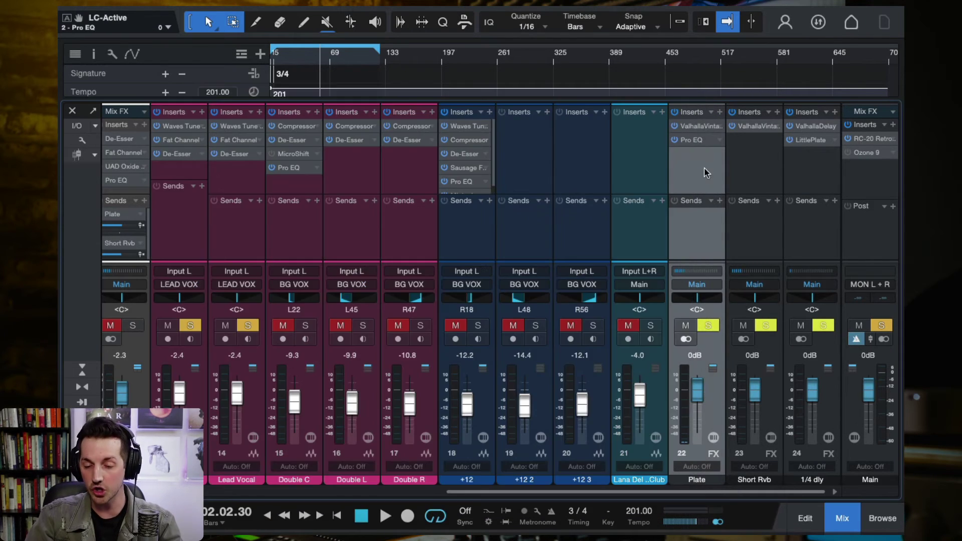
# Set a 2.39 kHz high cut in the Plate channel's Pro EQ, bypass the plug-in, and remove it from the inserts
pyautogui.click(690, 140)
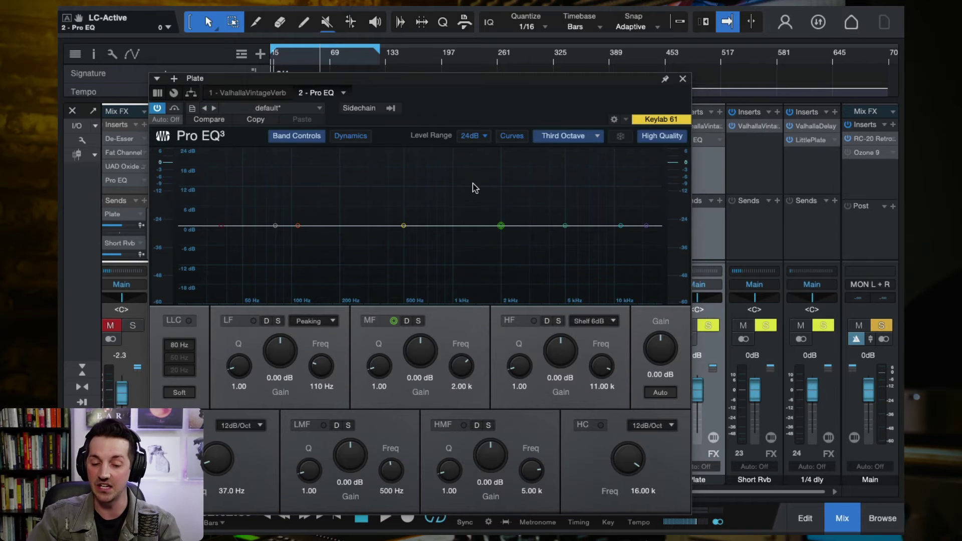
pyautogui.moveTo(646, 225); pyautogui.dragTo(514, 228)
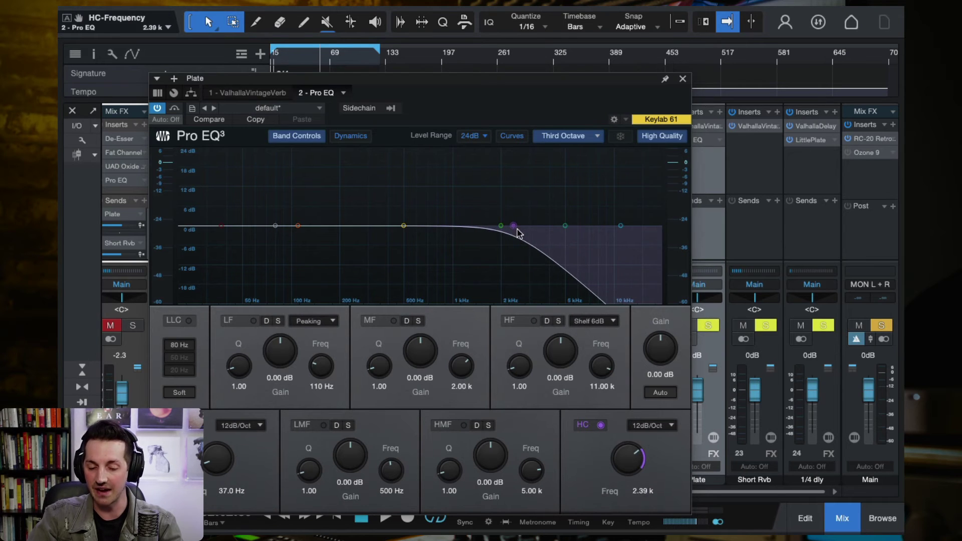
pyautogui.click(158, 108)
pyautogui.click(683, 78)
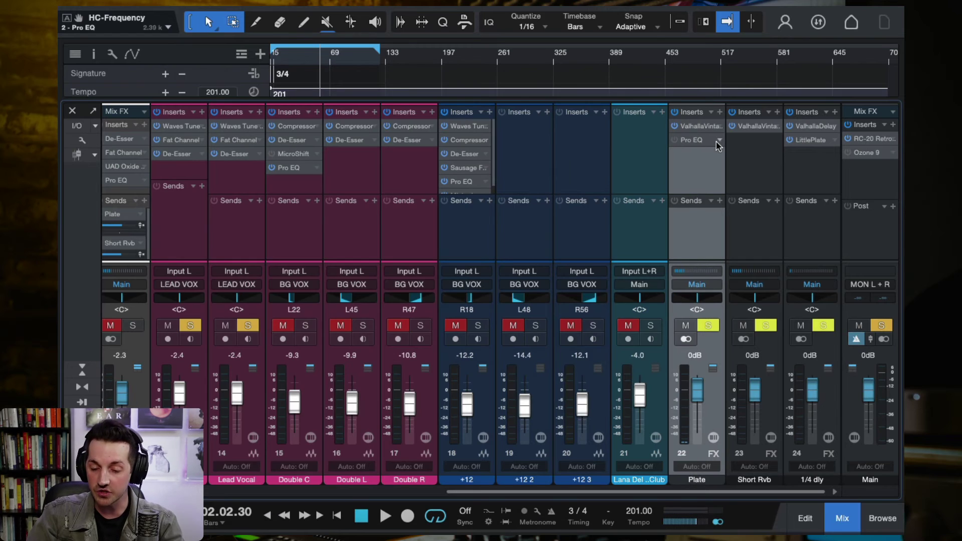
pyautogui.rightClick(718, 143)
pyautogui.click(757, 279)
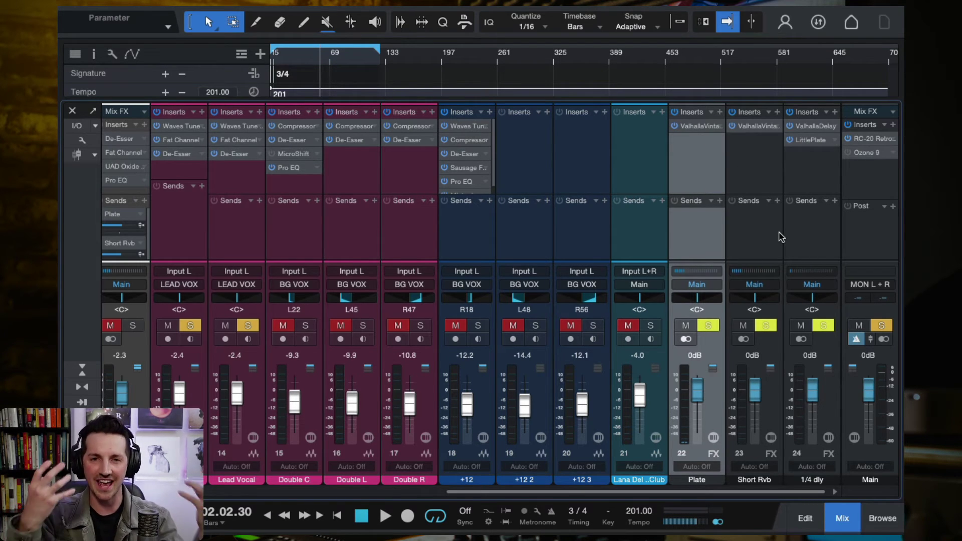
# Select the Short Rvb channel, mute the Plate send on the LEAD VOX bus, and activate its Short Rvb send
pyautogui.click(814, 242)
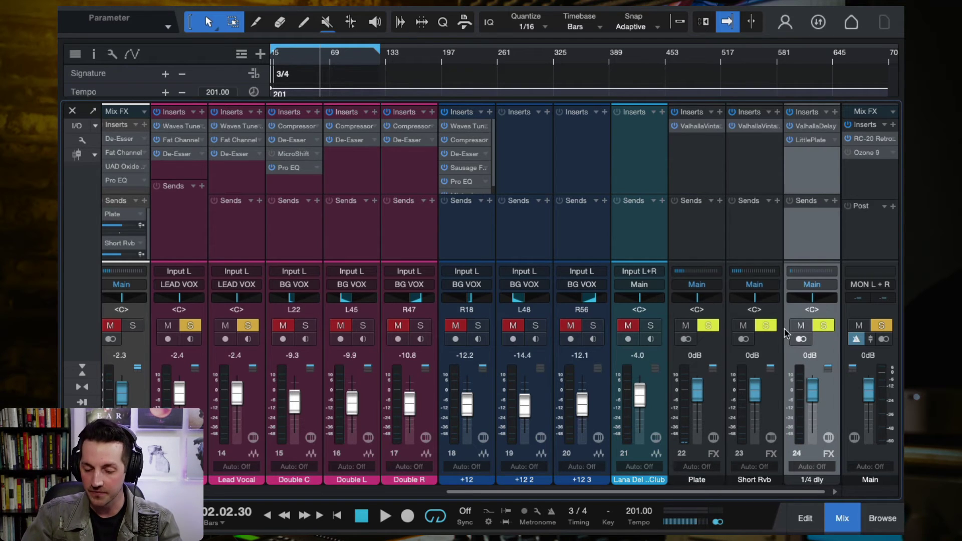
pyautogui.click(758, 240)
pyautogui.hscroll(-5, 462, 258)
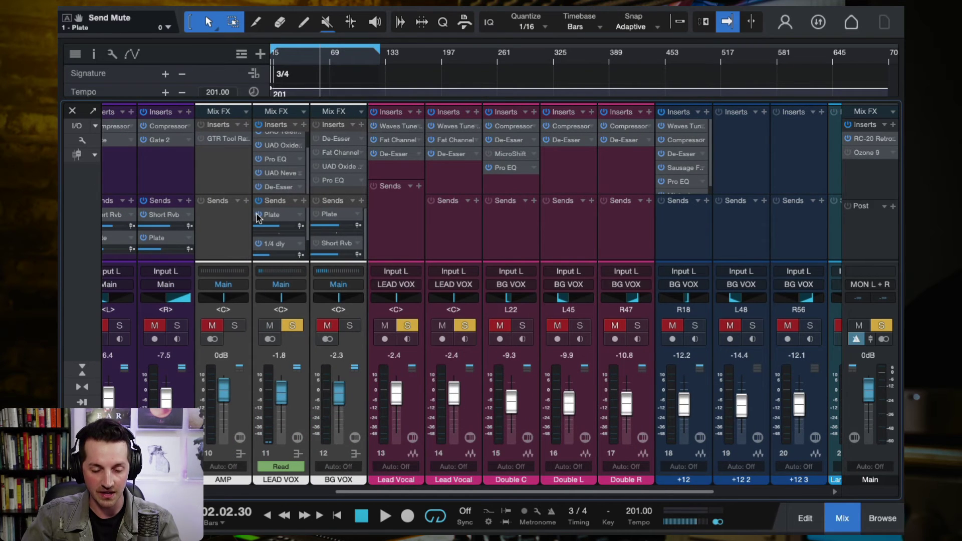
pyautogui.moveTo(258, 217); pyautogui.dragTo(309, 228)
pyautogui.click(258, 243)
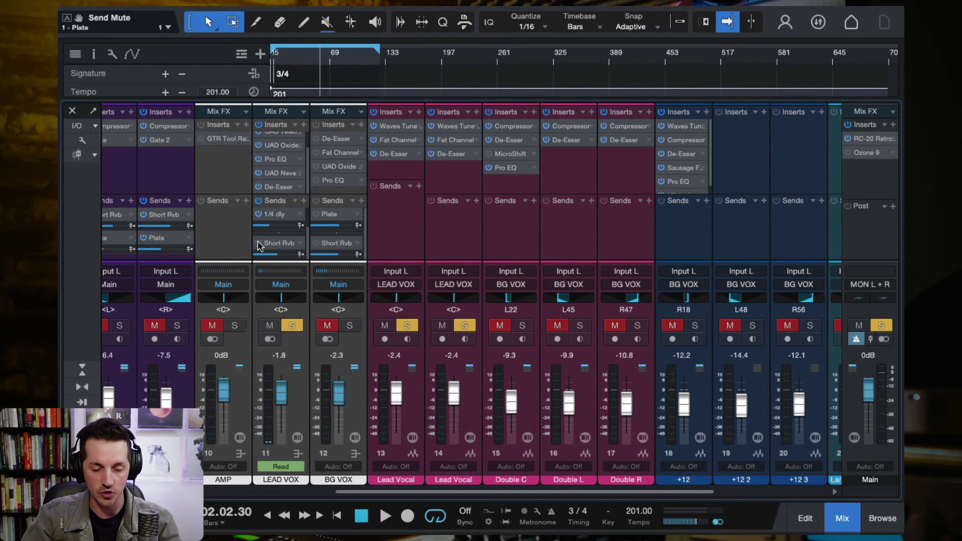
# Play the lead vocal from an early song position with the Short Rvb fader raised to +10 dB, and open the channel's ValhallaVintageVerb
pyautogui.click(280, 61)
pyautogui.press('space')
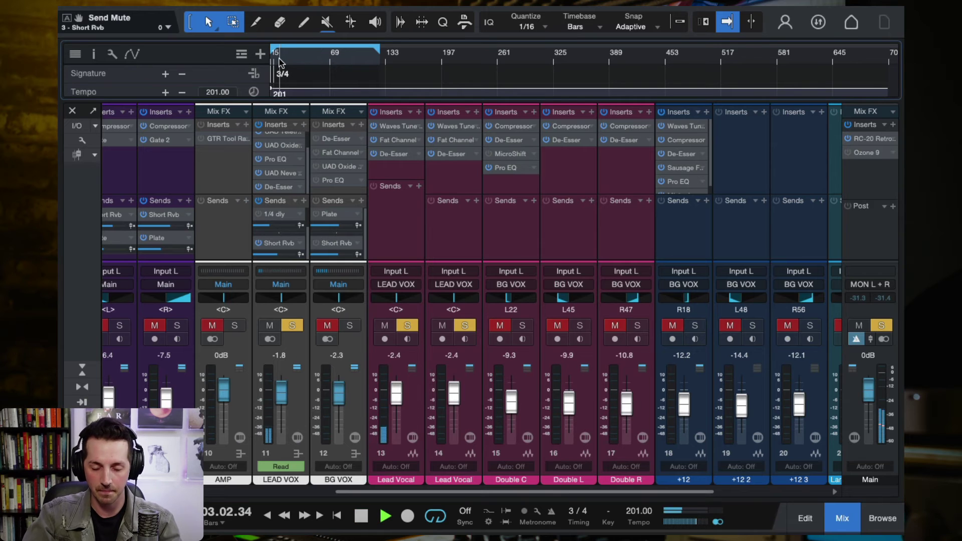
pyautogui.hscroll(5, 577, 254)
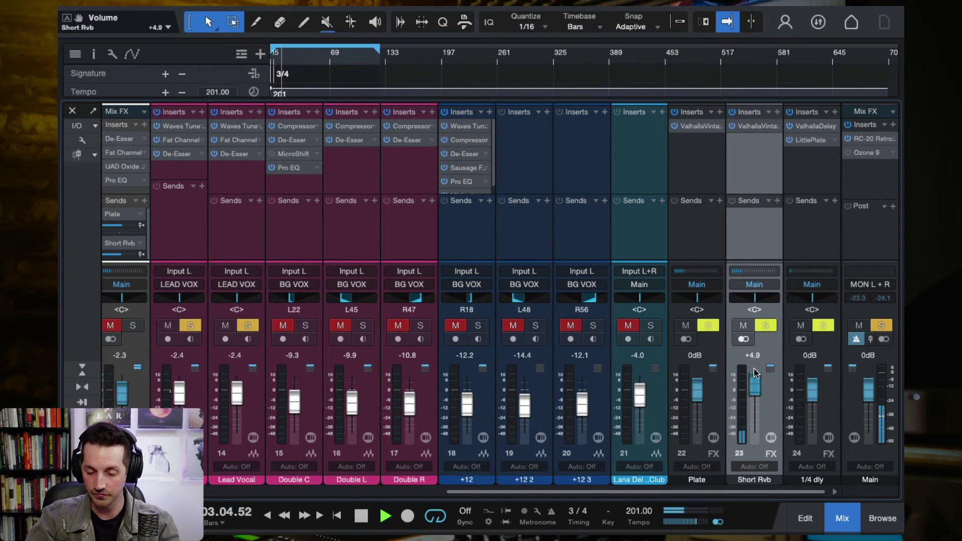
pyautogui.click(754, 126)
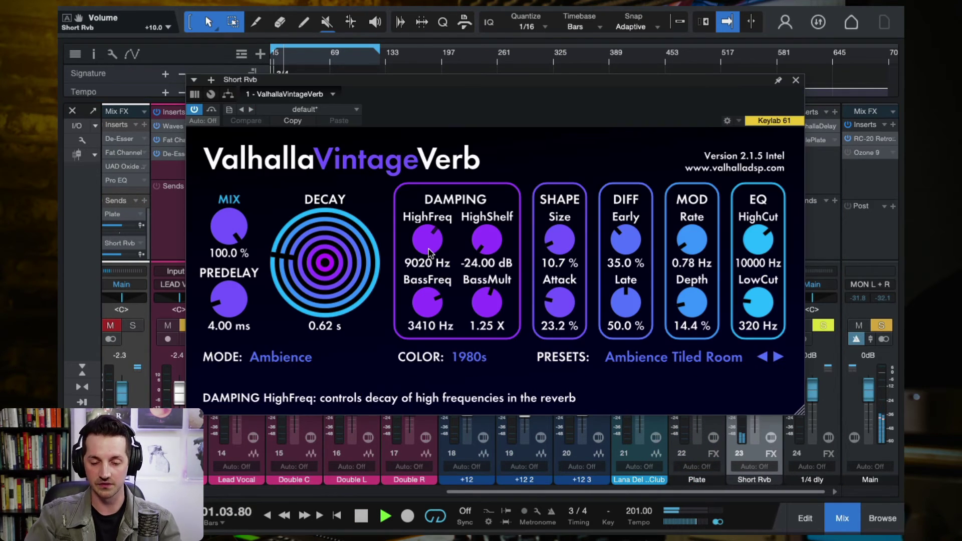
pyautogui.press('space')
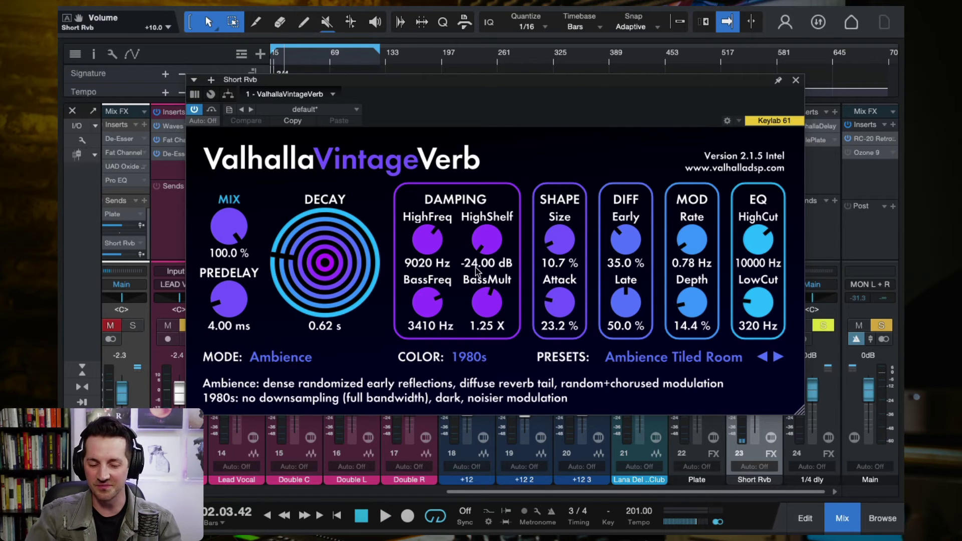
# Browse the Plates and Rooms presets in the Short Rvb reverb without changing the preset, and close the plug-in
pyautogui.click(652, 357)
pyautogui.moveTo(653, 233)
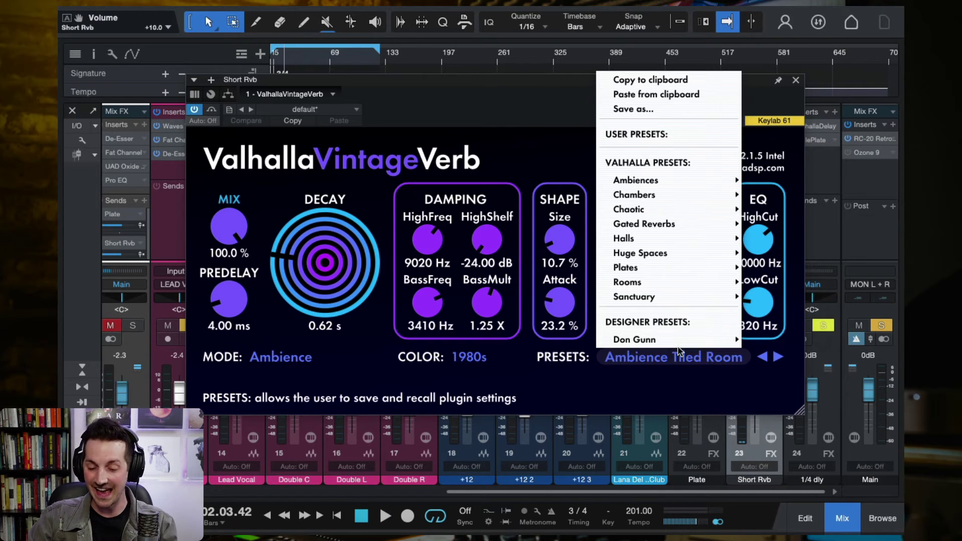
pyautogui.moveTo(653, 180)
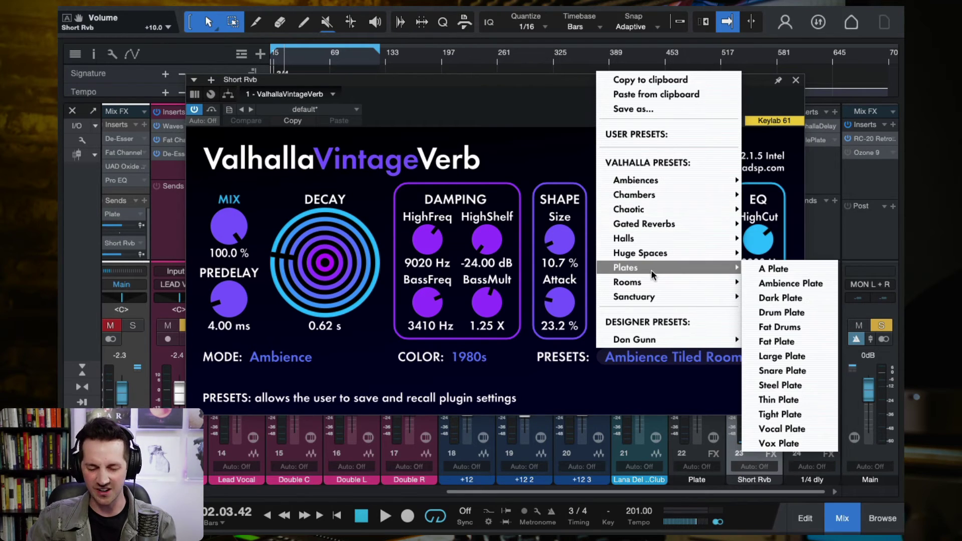
pyautogui.moveTo(681, 283)
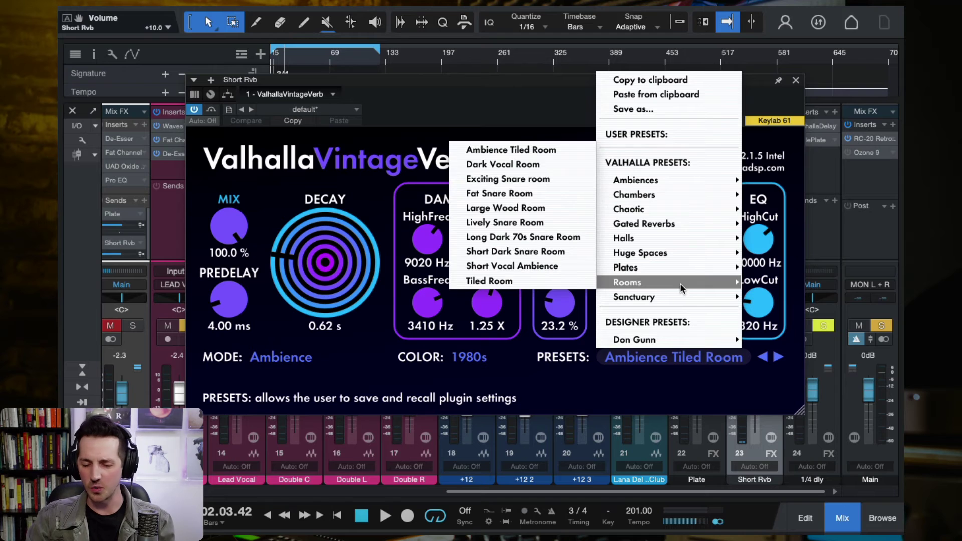
pyautogui.click(381, 372)
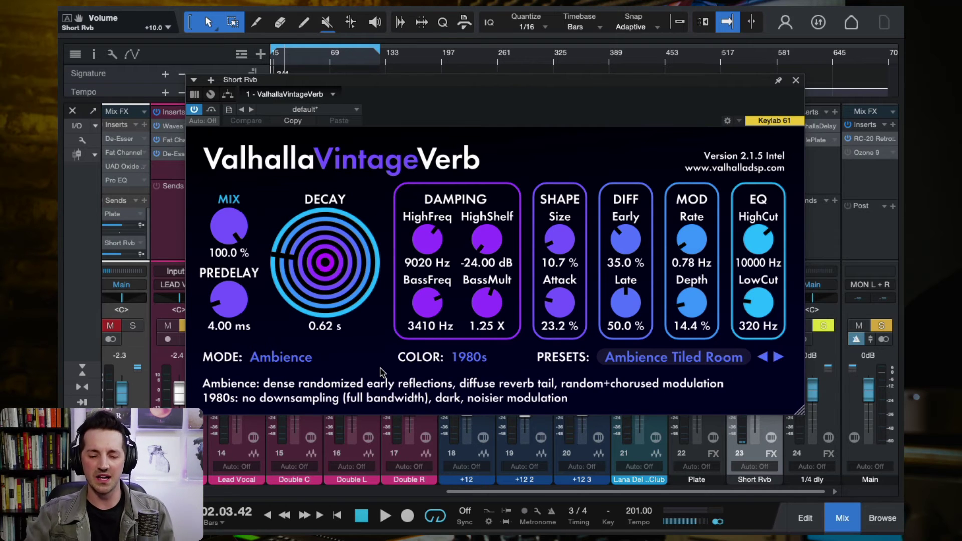
pyautogui.click(796, 82)
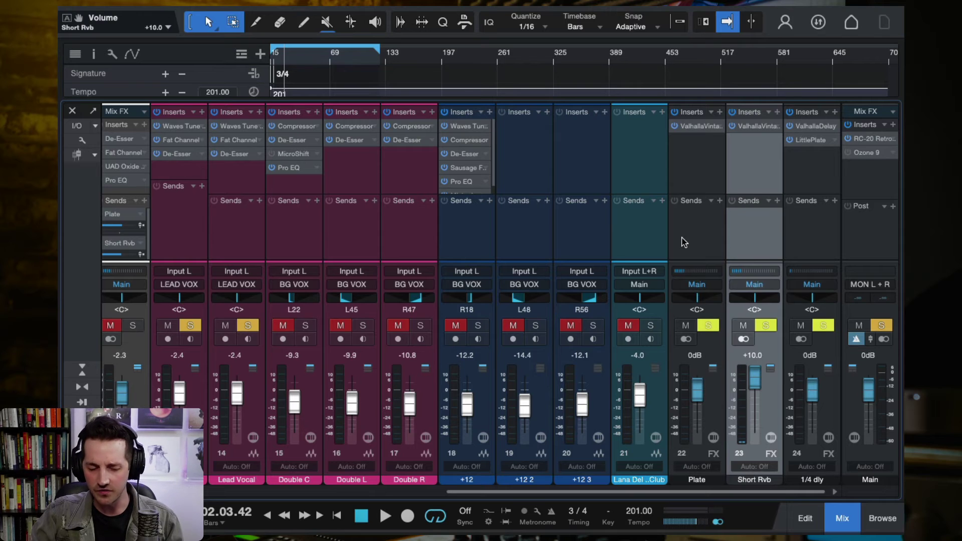
pyautogui.hscroll(-2, 684, 243)
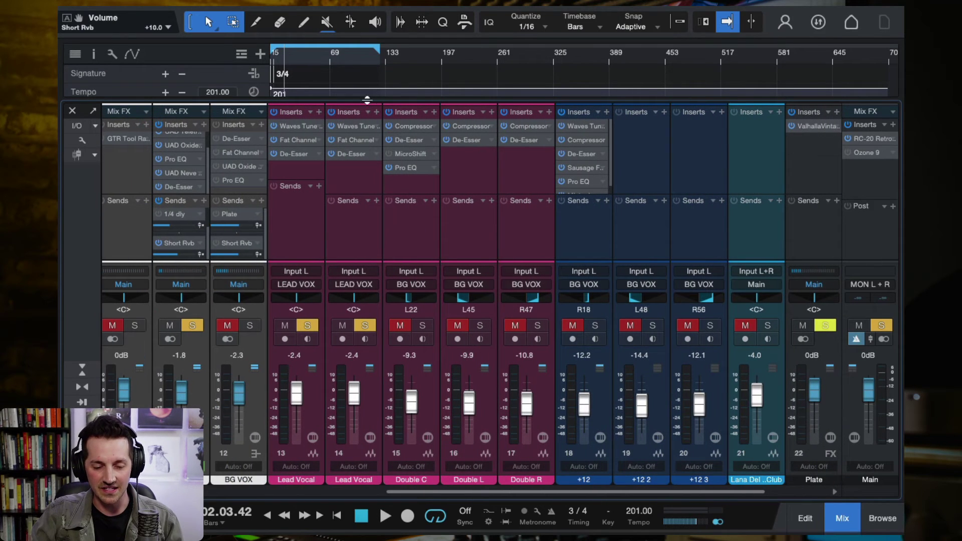
# Reactivate the LEAD VOX bus's Plate send, audition the vocal, and set the Short Rvb channel fader to 0 dB
pyautogui.moveTo(228, 214); pyautogui.dragTo(176, 216)
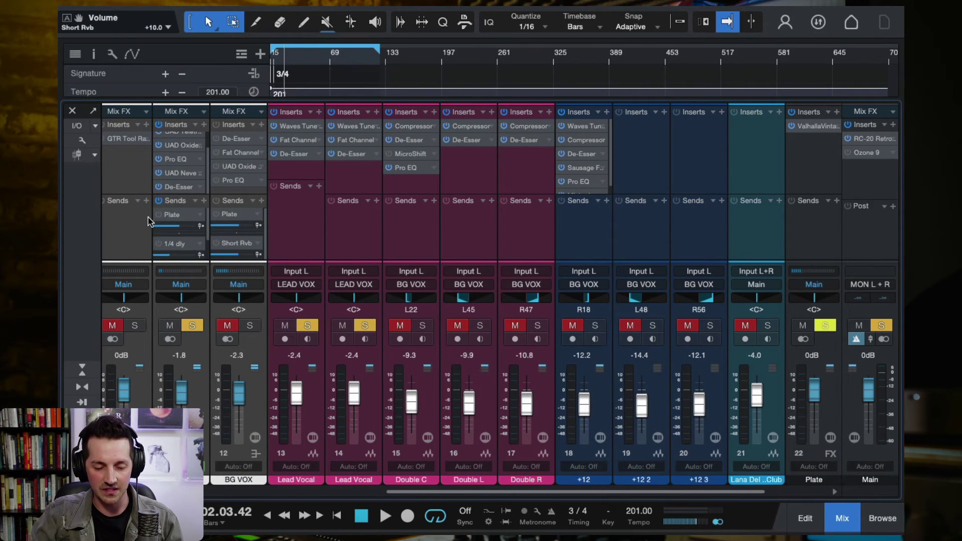
pyautogui.click(156, 215)
pyautogui.press('space')
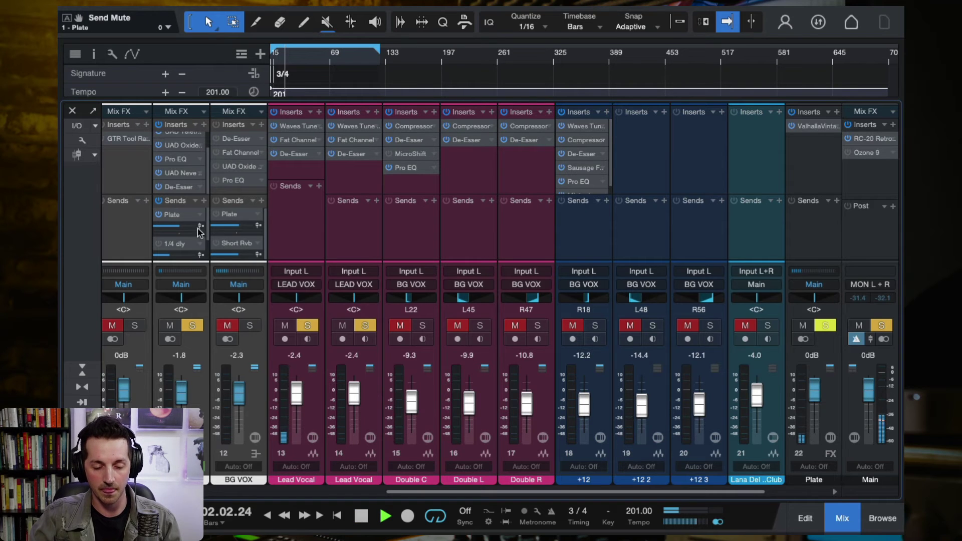
pyautogui.hscroll(2, 656, 256)
pyautogui.press('space')
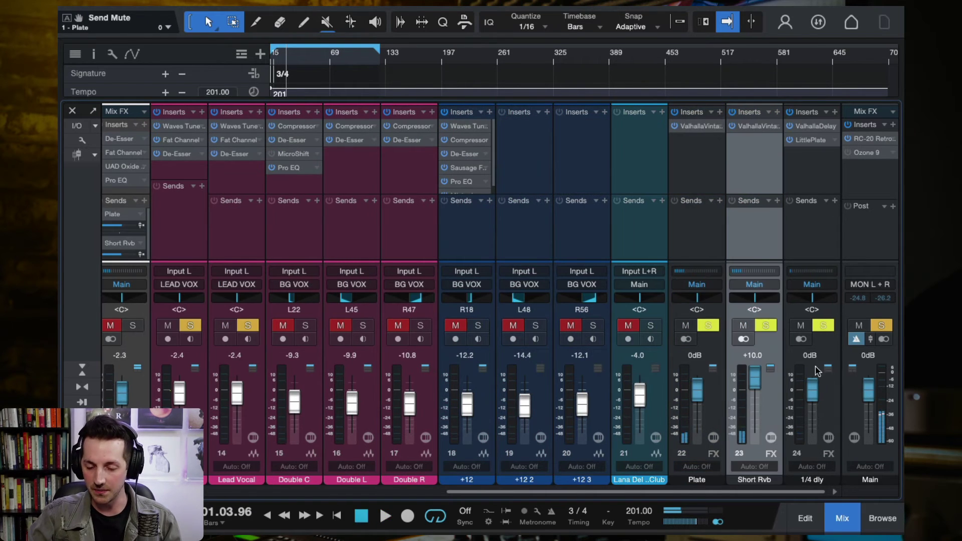
pyautogui.moveTo(755, 373); pyautogui.dragTo(755, 387)
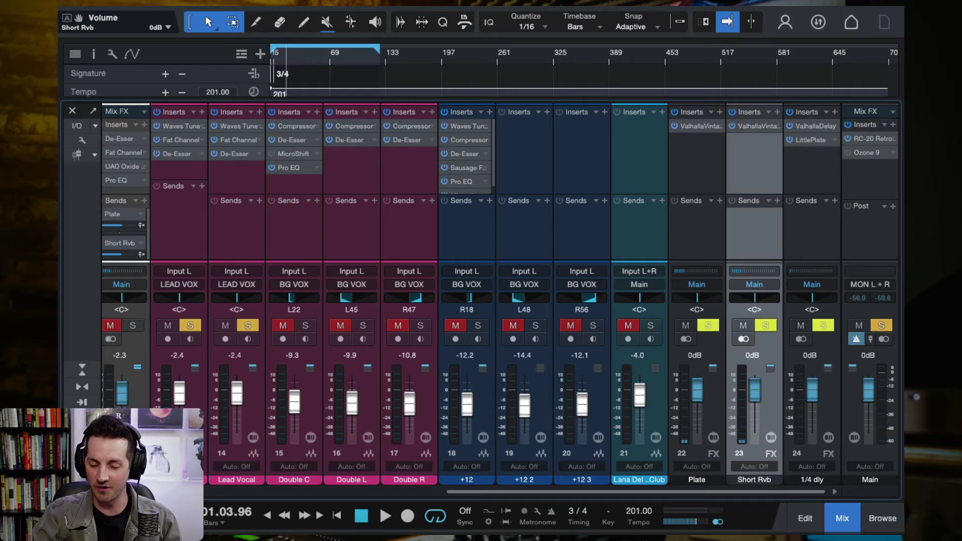
# Play the lead vocal while muting and reactivating the LEAD VOX bus's Plate send to compare the sound
pyautogui.press('space')
pyautogui.hscroll(-3, 286, 232)
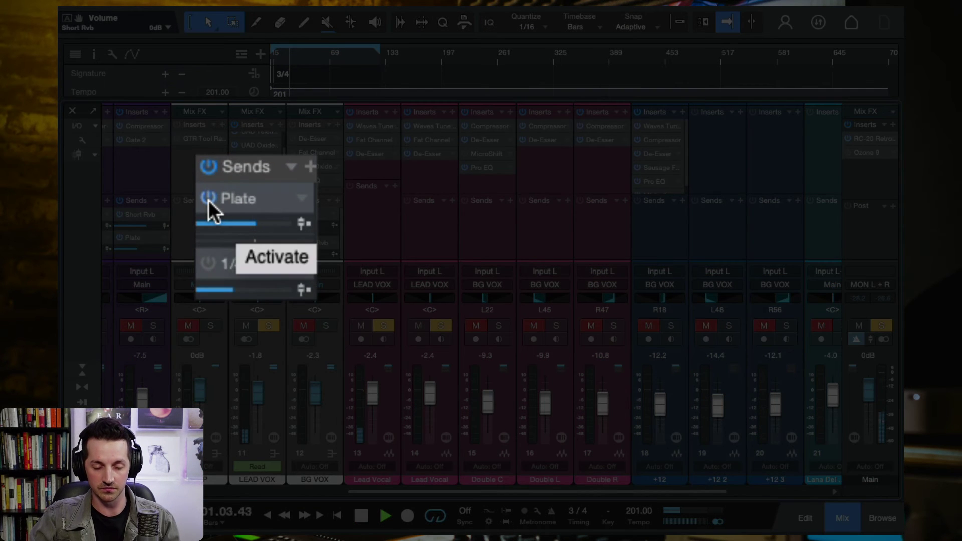
pyautogui.click(209, 199)
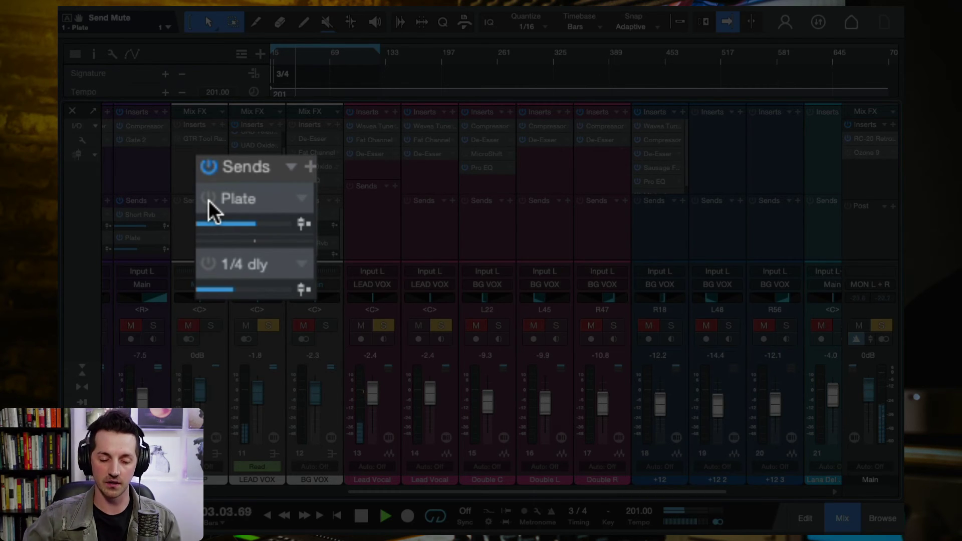
pyautogui.click(209, 199)
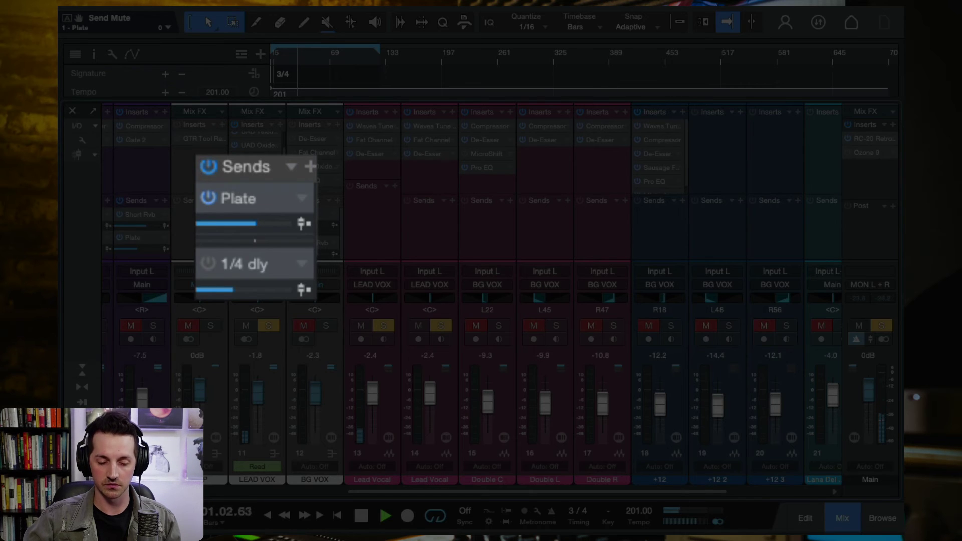
pyautogui.press('space')
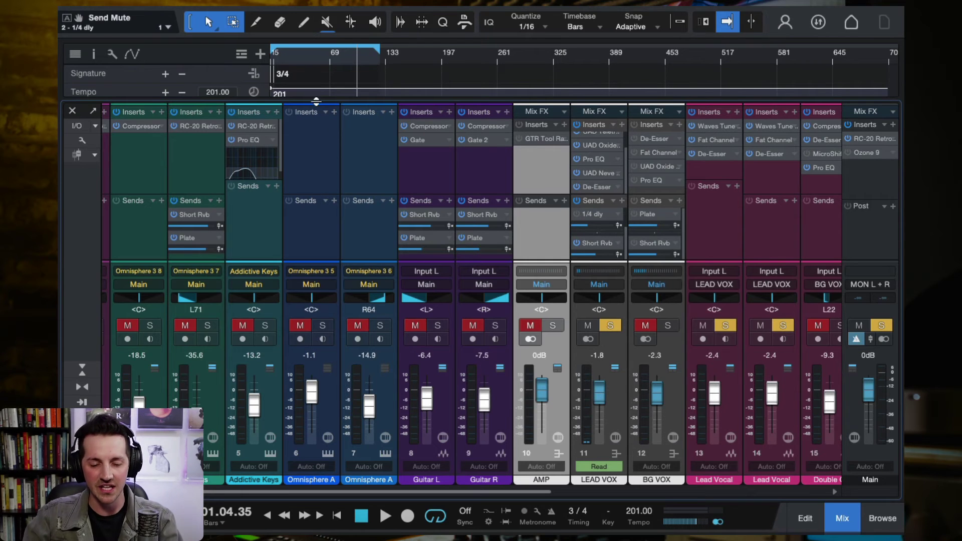
# Play the lead vocal with the LEAD VOX bus's 1/4 dly send active, raising its level to about -7.8 dB and lowering it to -18.6 dB
pyautogui.click(280, 58)
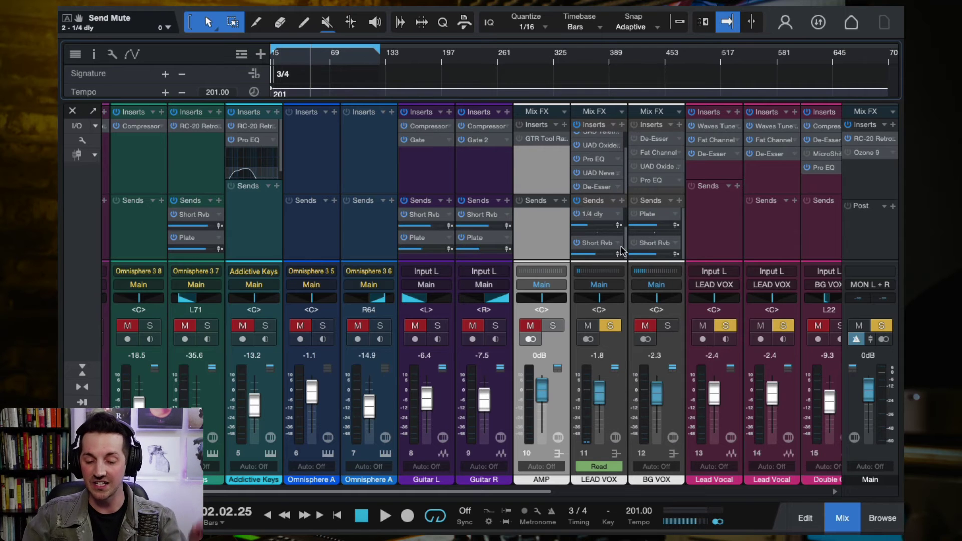
pyautogui.moveTo(607, 228)
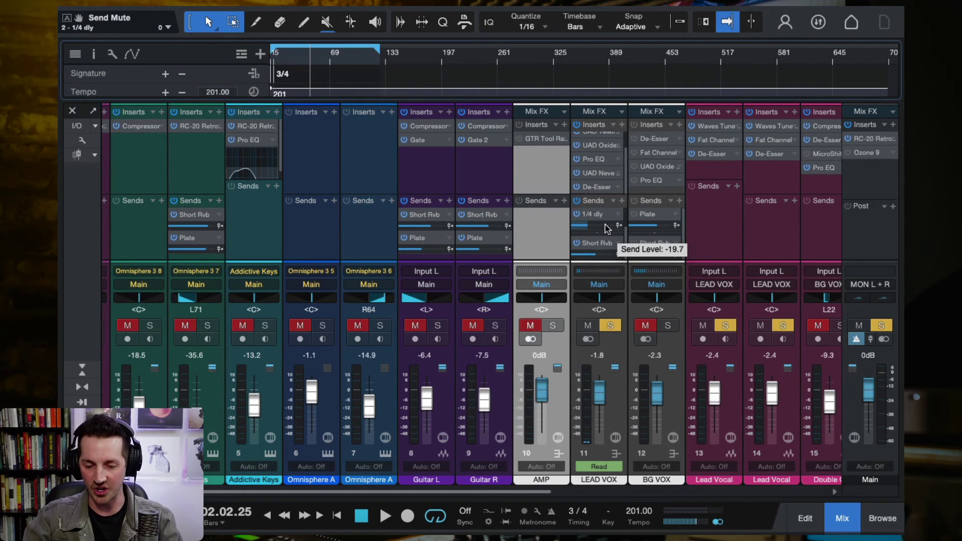
pyautogui.press('space')
pyautogui.moveTo(587, 225); pyautogui.dragTo(606, 238)
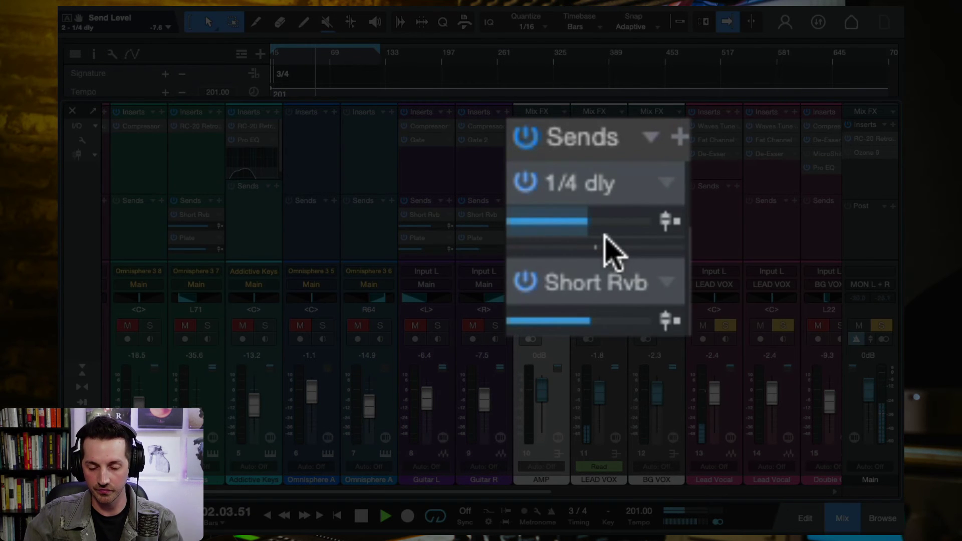
pyautogui.moveTo(589, 224); pyautogui.dragTo(564, 225)
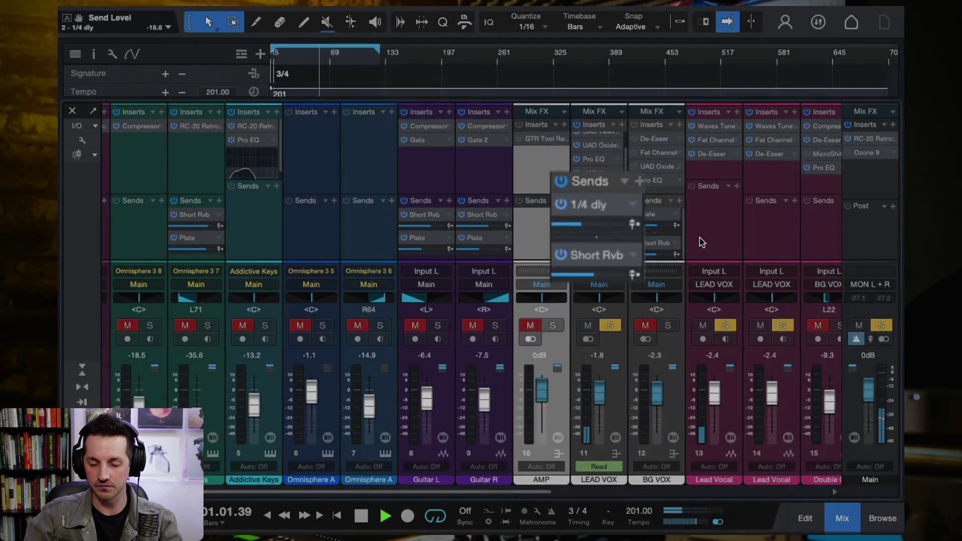
# Examine the ValhallaDelay and LittlePlate settings on the 1/4 dly channel, closing each plug-in
pyautogui.hscroll(10, 699, 241)
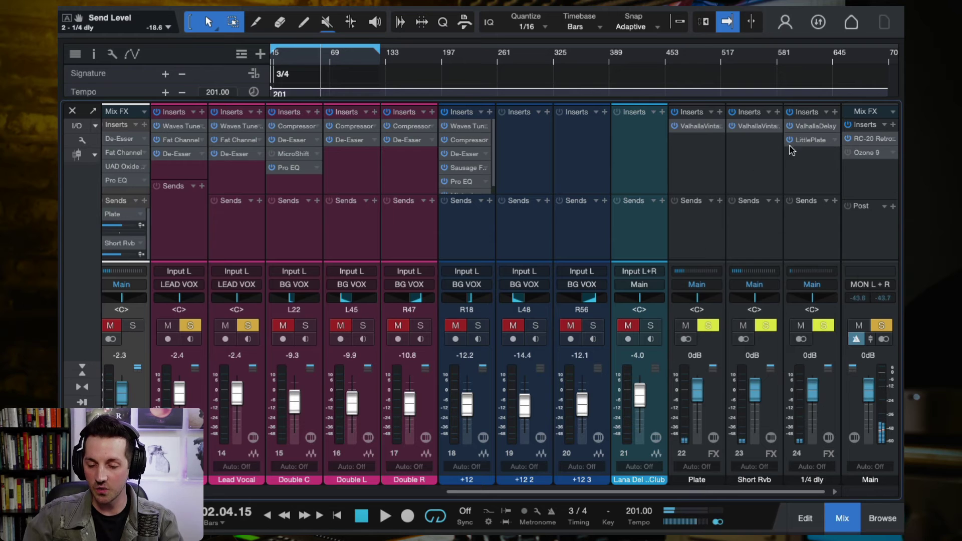
pyautogui.click(807, 126)
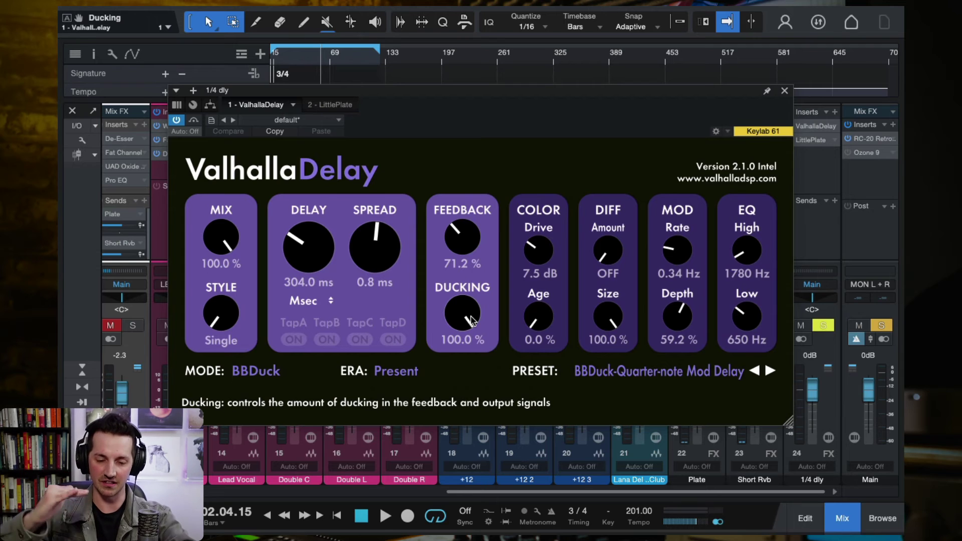
pyautogui.click(785, 92)
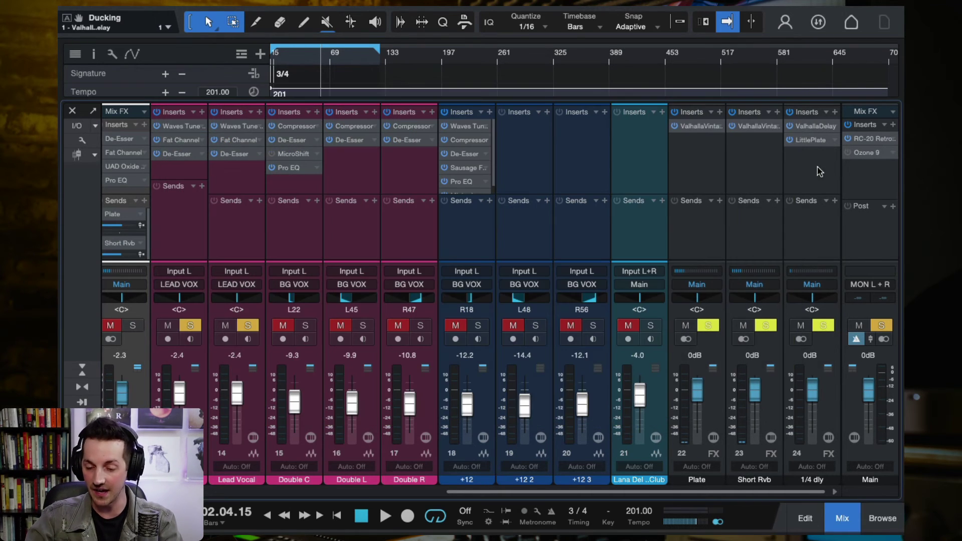
pyautogui.click(812, 143)
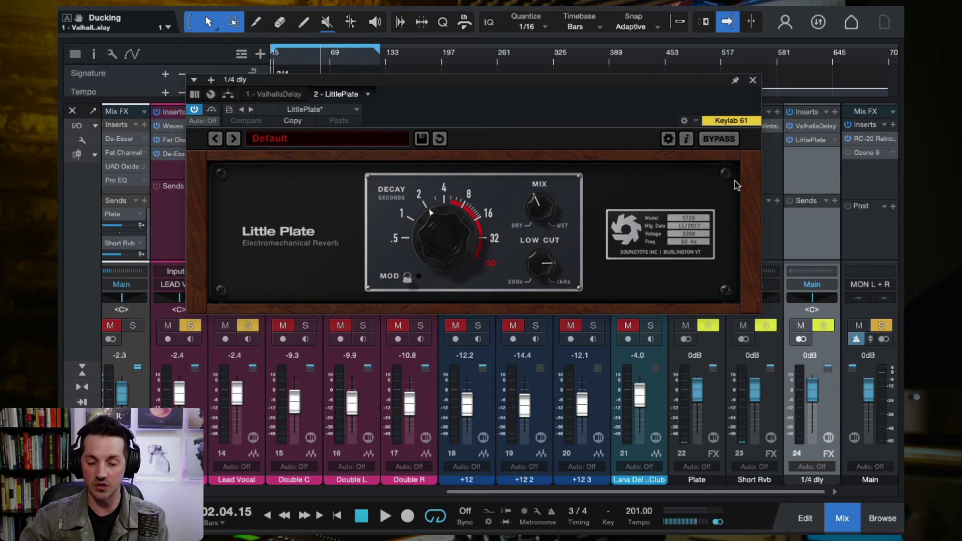
pyautogui.click(753, 80)
# Play the vocal with the 1/4 dly fader raised to +10 dB, reset the fader to 0 dB, and recheck the ValhallaDelay settings
pyautogui.click(311, 56)
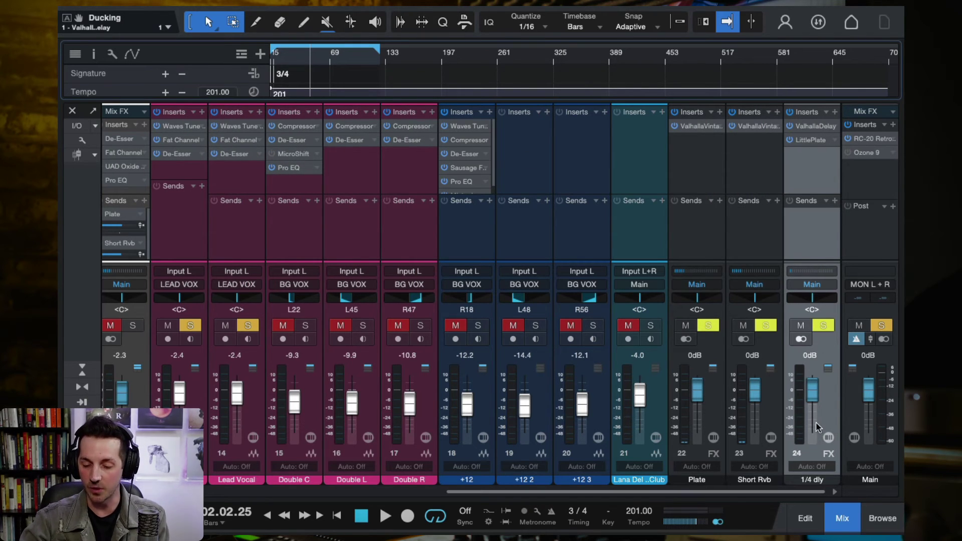
pyautogui.press('space')
pyautogui.moveTo(816, 422); pyautogui.dragTo(817, 339)
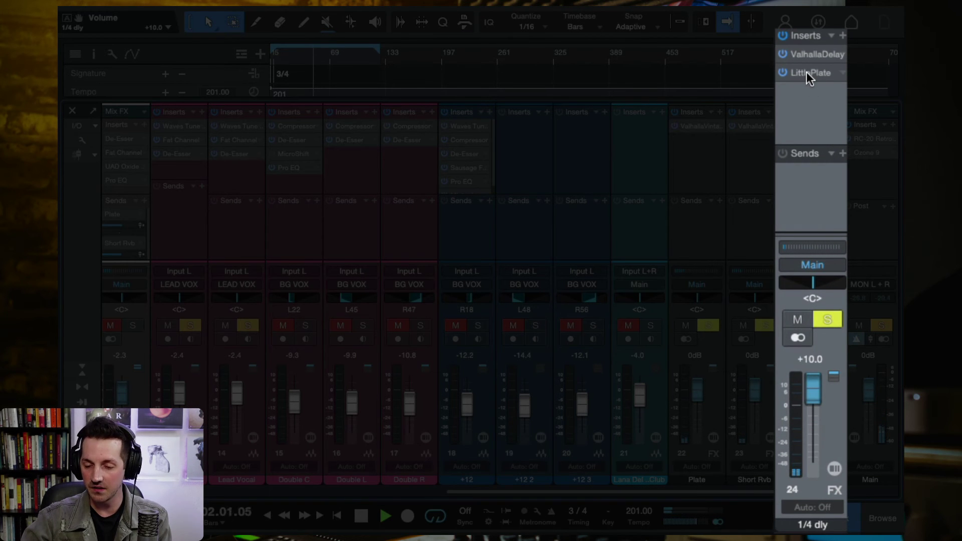
pyautogui.keyDown('alt'); pyautogui.click(812, 341); pyautogui.keyUp('alt')
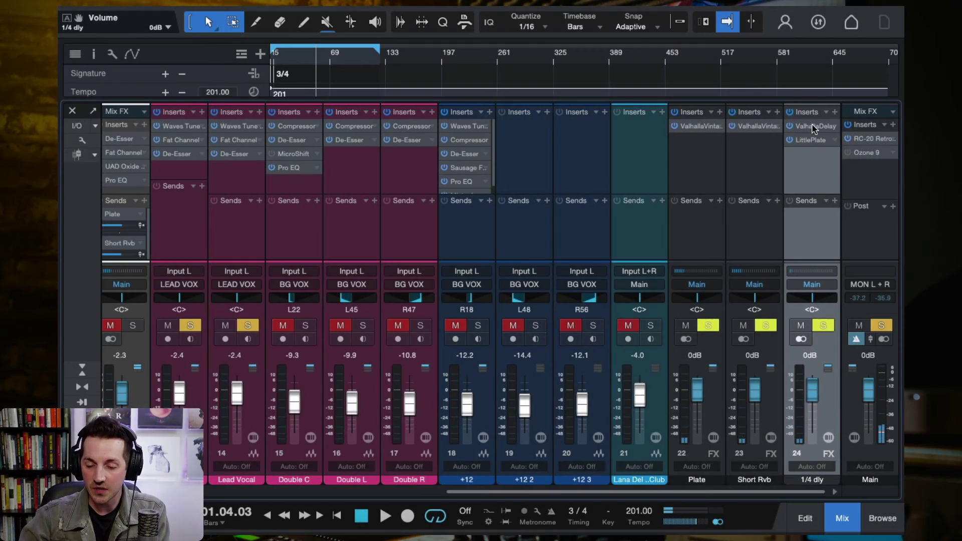
pyautogui.click(812, 124)
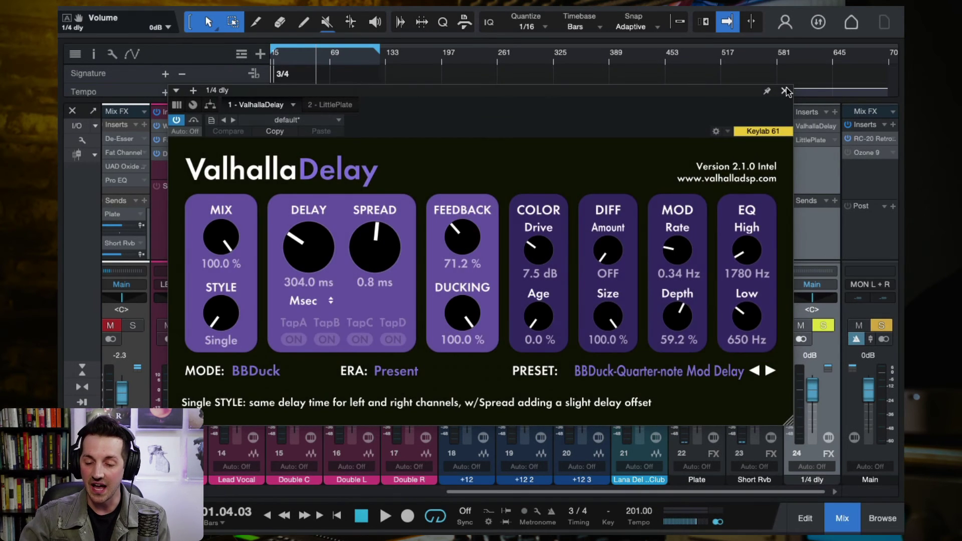
pyautogui.click(785, 91)
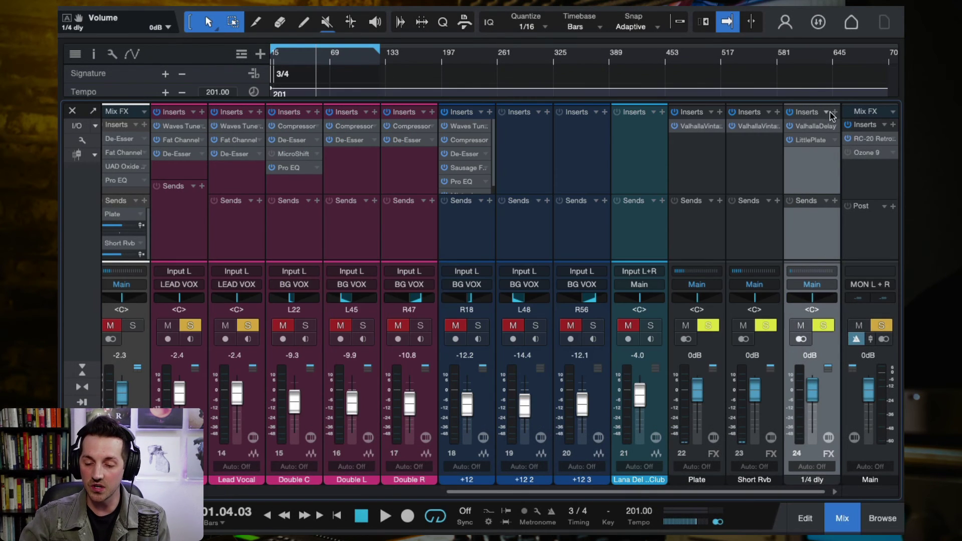
# Insert a Pro EQ on the 1/4 dly channel, set its high cut to 1.61 kHz, and remove the plug-in
pyautogui.click(834, 112)
pyautogui.write('pro')
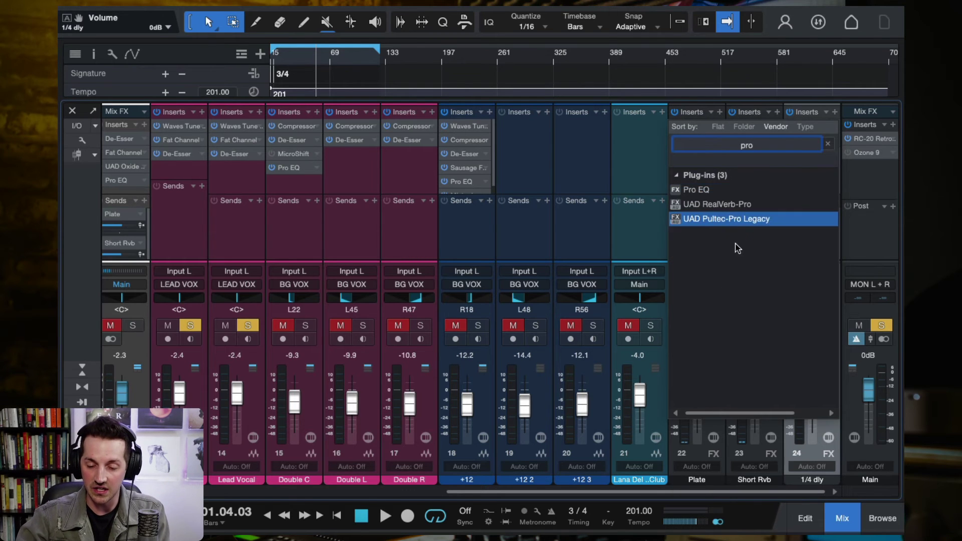
pyautogui.click(710, 191)
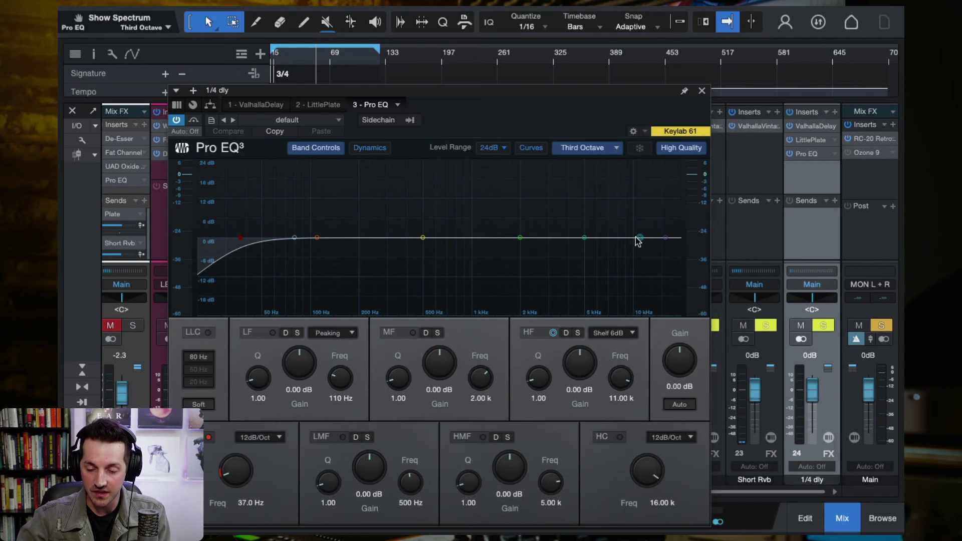
pyautogui.moveTo(663, 238); pyautogui.dragTo(505, 247)
pyautogui.click(584, 238)
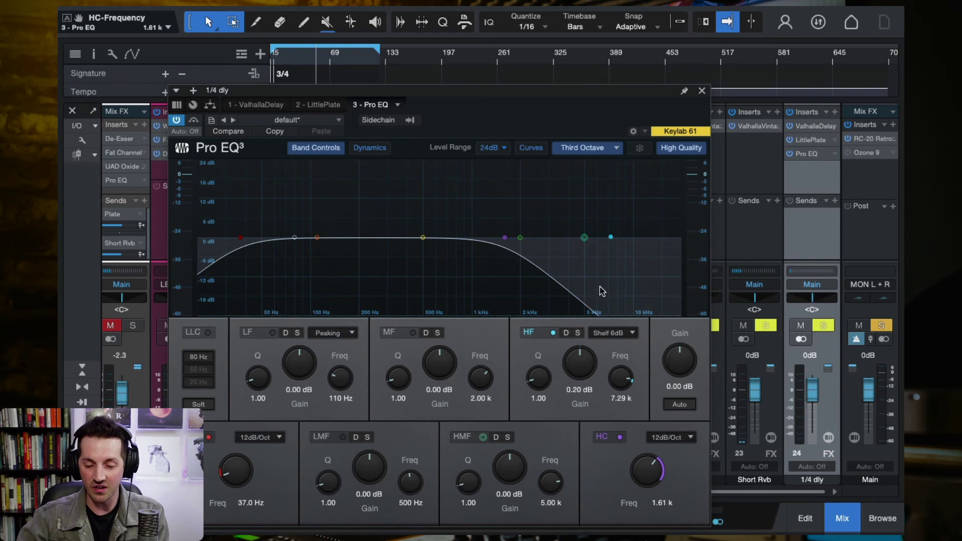
pyautogui.click(702, 90)
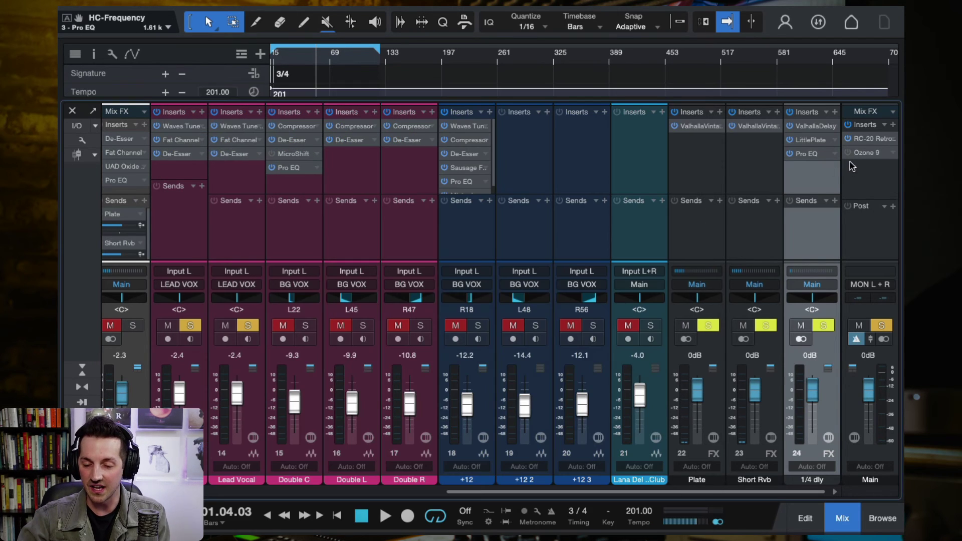
pyautogui.click(836, 154)
pyautogui.click(795, 291)
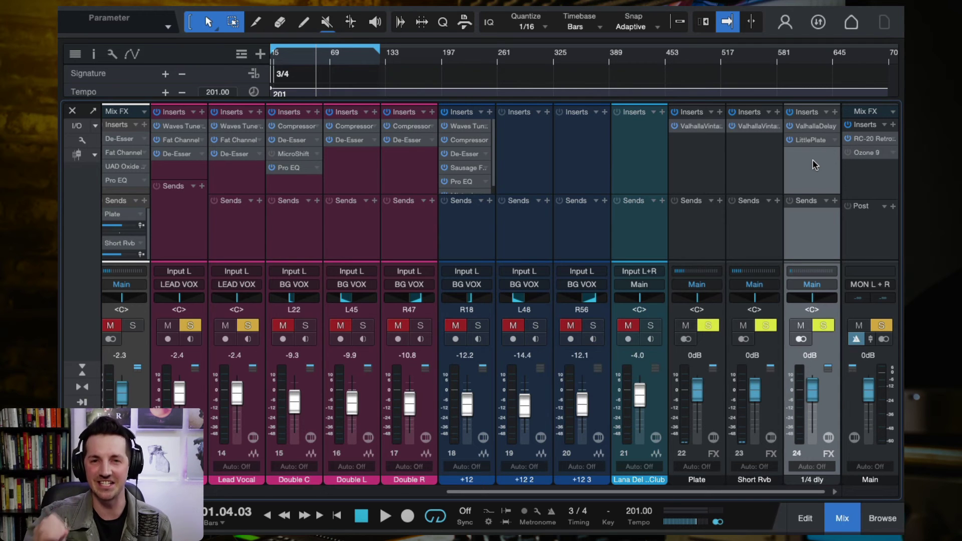
# Mute the BG VOX bus and play the full mix from further along in the song
pyautogui.hscroll(-5, 814, 166)
pyautogui.click(442, 325)
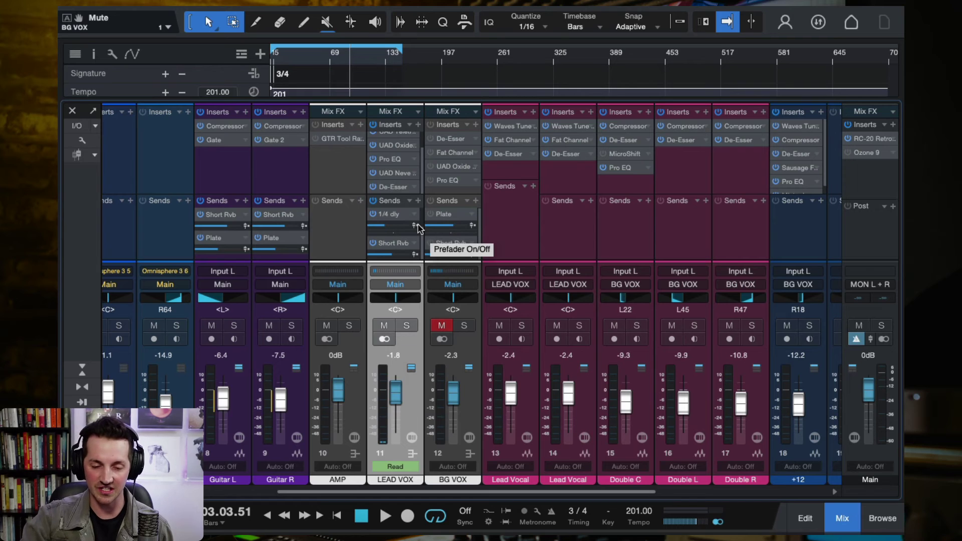
pyautogui.click(303, 61)
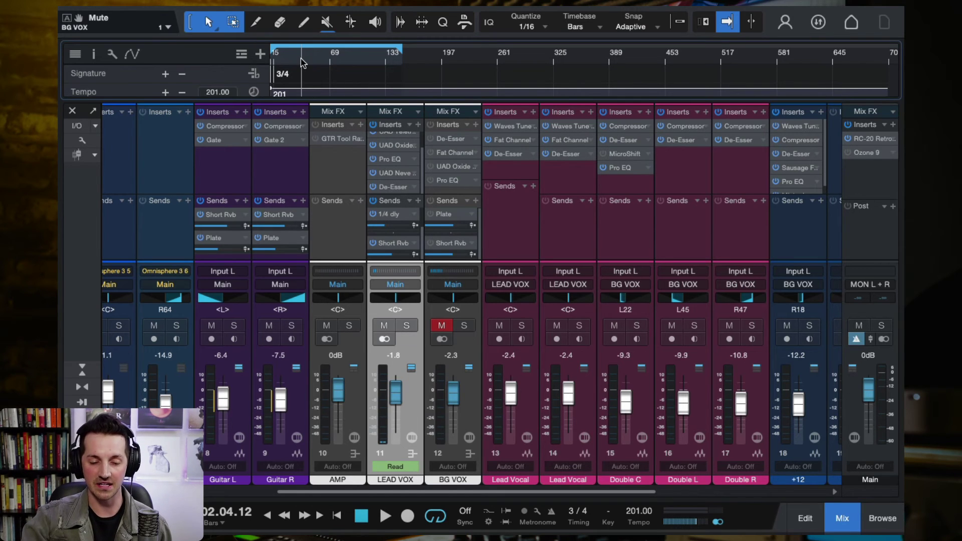
pyautogui.click(345, 59)
pyautogui.press('space')
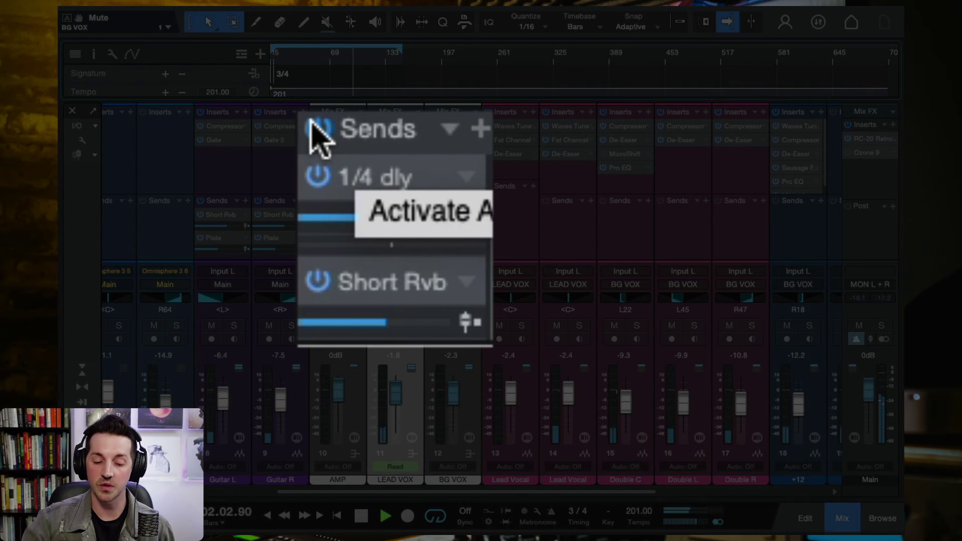
# Compare the vocal with and without effects by deactivating all LEAD VOX sends, including 1/4 dly, and reactivating them
pyautogui.click(313, 126)
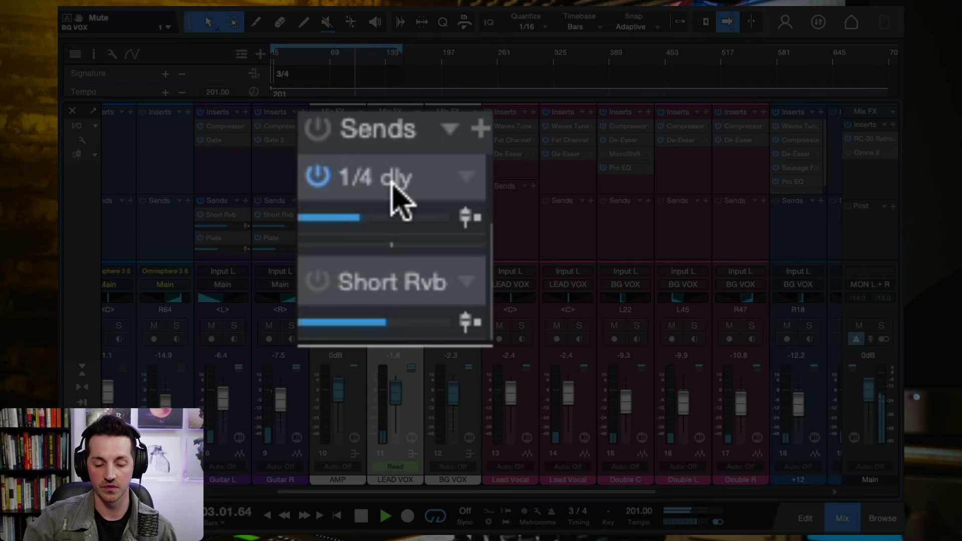
pyautogui.click(318, 177)
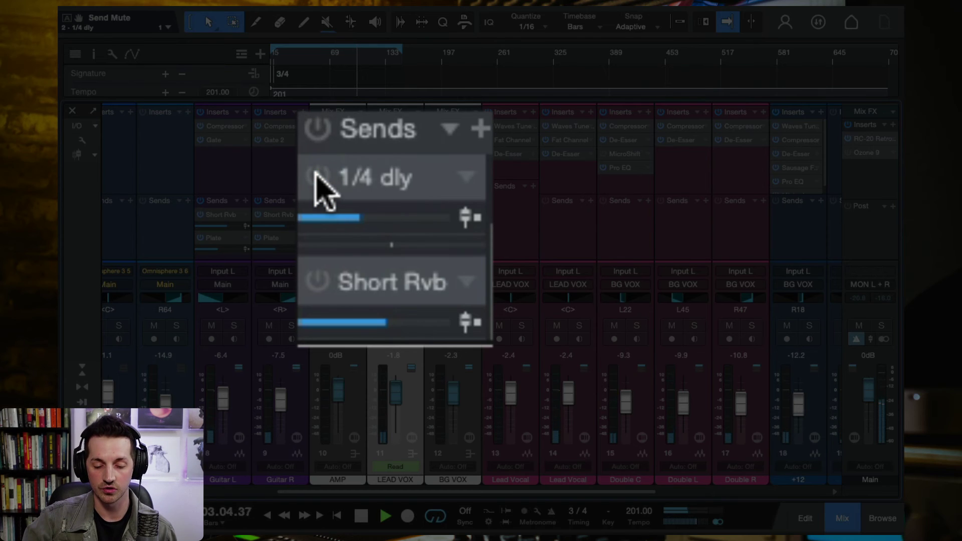
pyautogui.click(323, 129)
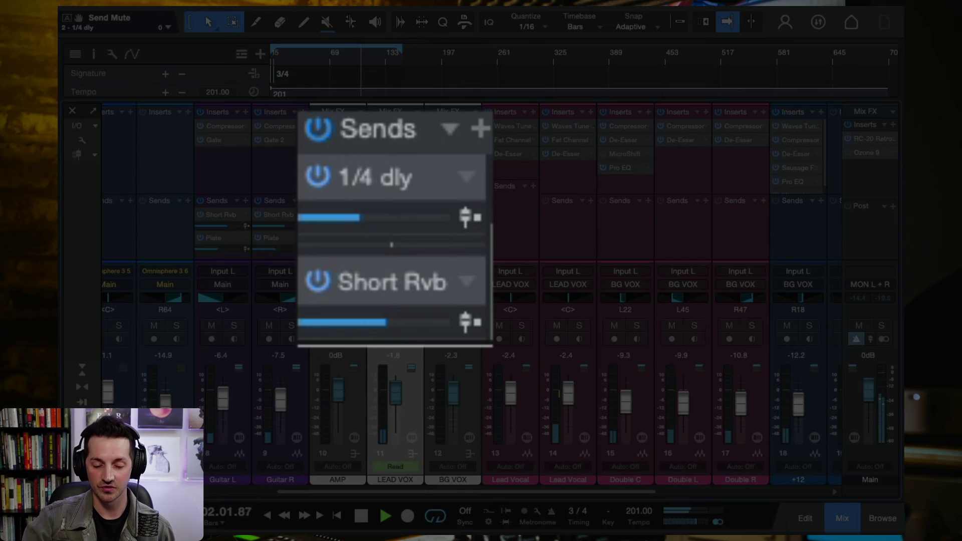
pyautogui.scroll(2, 393, 230)
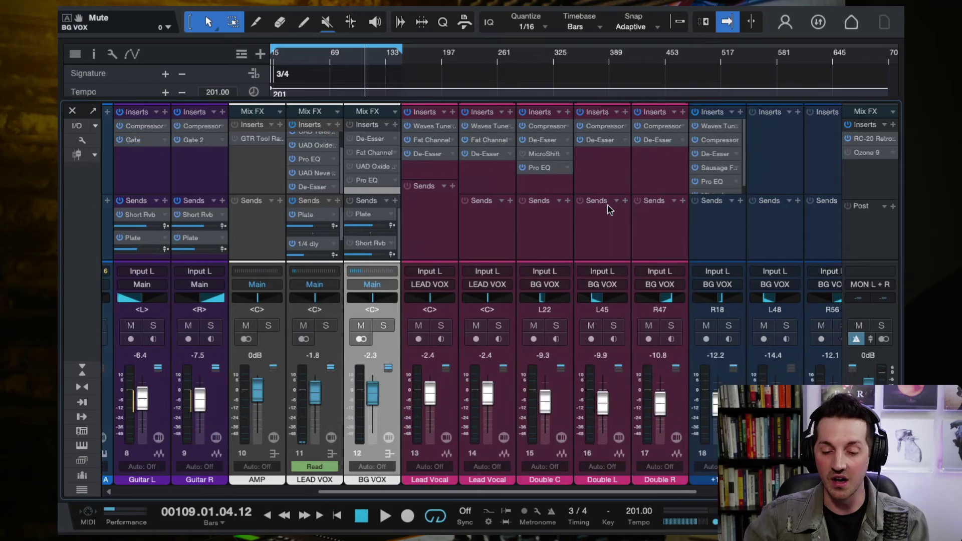
# Bring the background vocal channels into view, select the +12 channel, and solo the BG VOX bus
pyautogui.hscroll(2, 592, 217)
pyautogui.hscroll(-1, 555, 224)
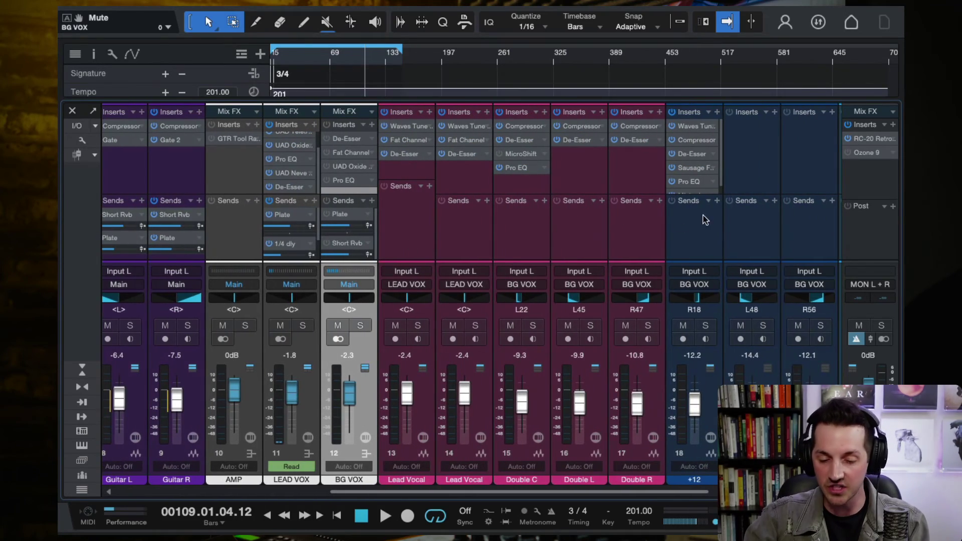
pyautogui.click(697, 244)
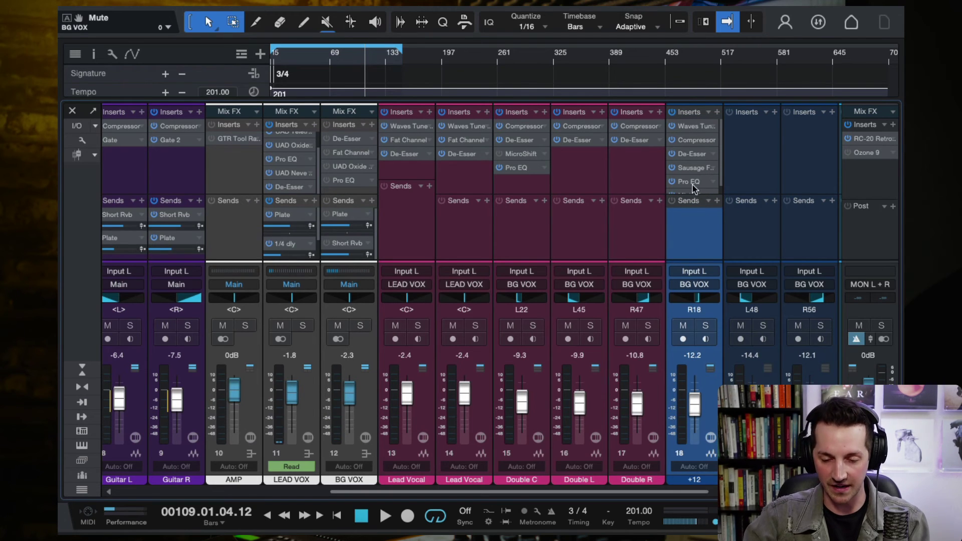
pyautogui.click(365, 426)
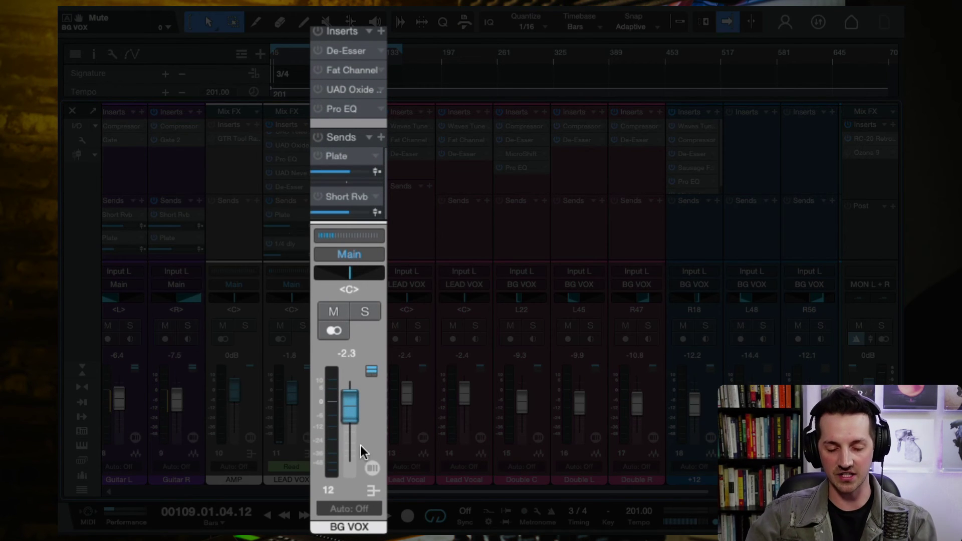
pyautogui.click(366, 313)
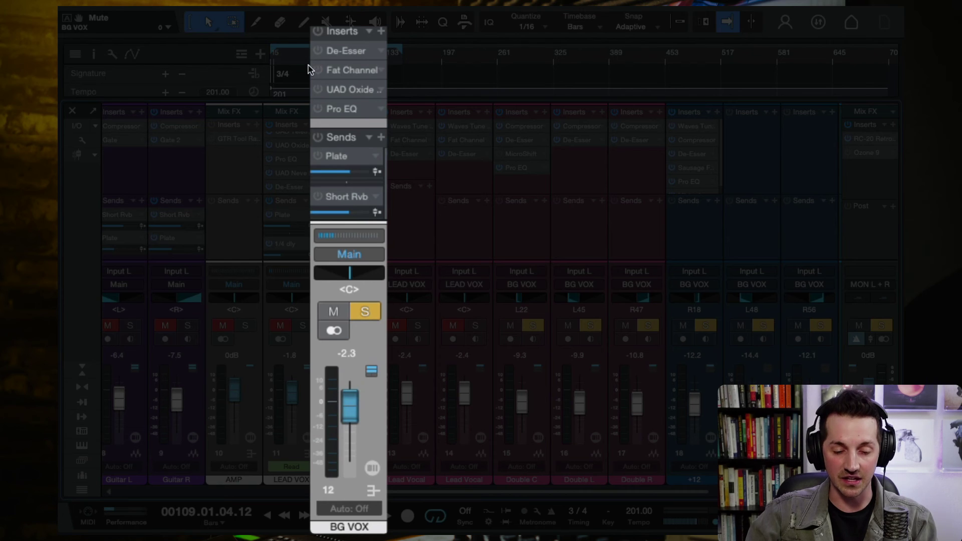
# Activate the De-Esser on BG VOX, play the background vocals through it from an earlier point, and review its settings
pyautogui.click(354, 52)
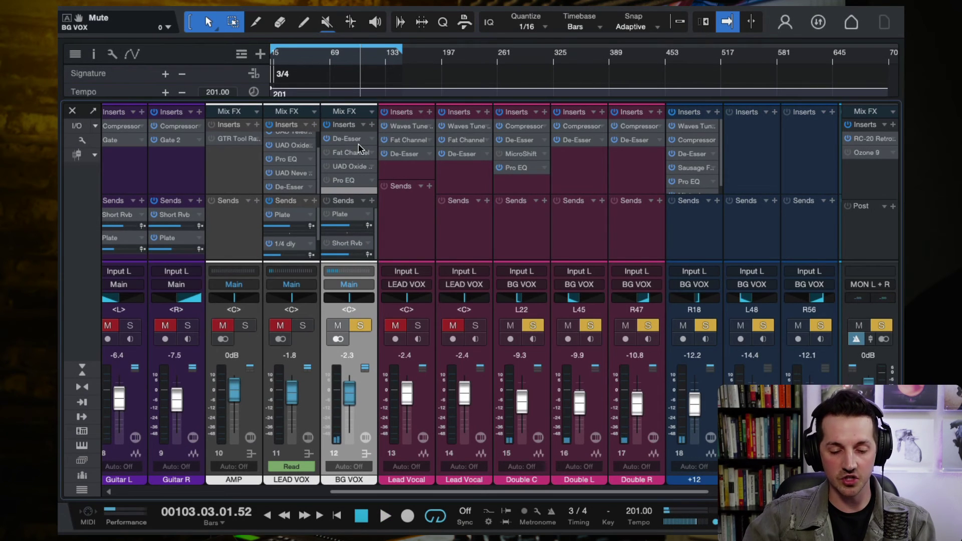
pyautogui.click(346, 139)
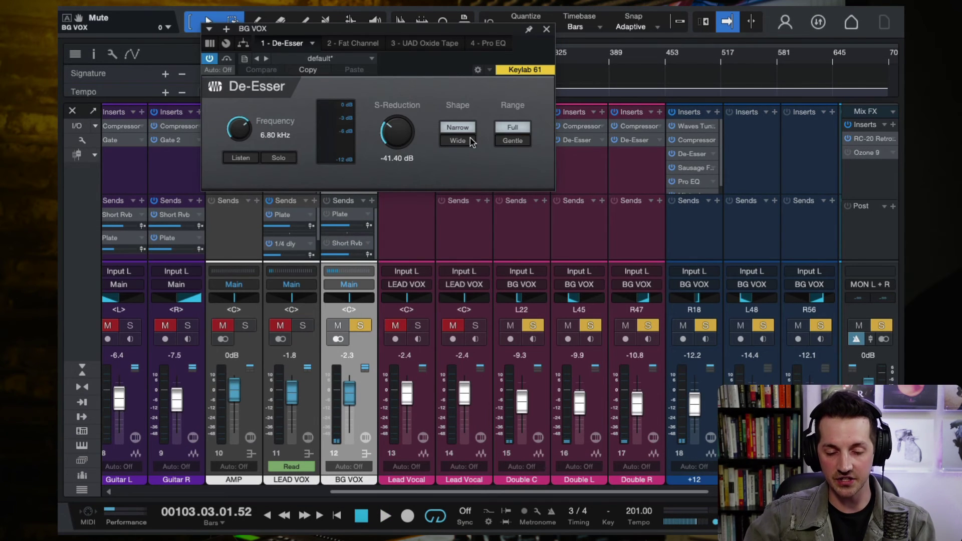
pyautogui.press('space')
pyautogui.click(546, 33)
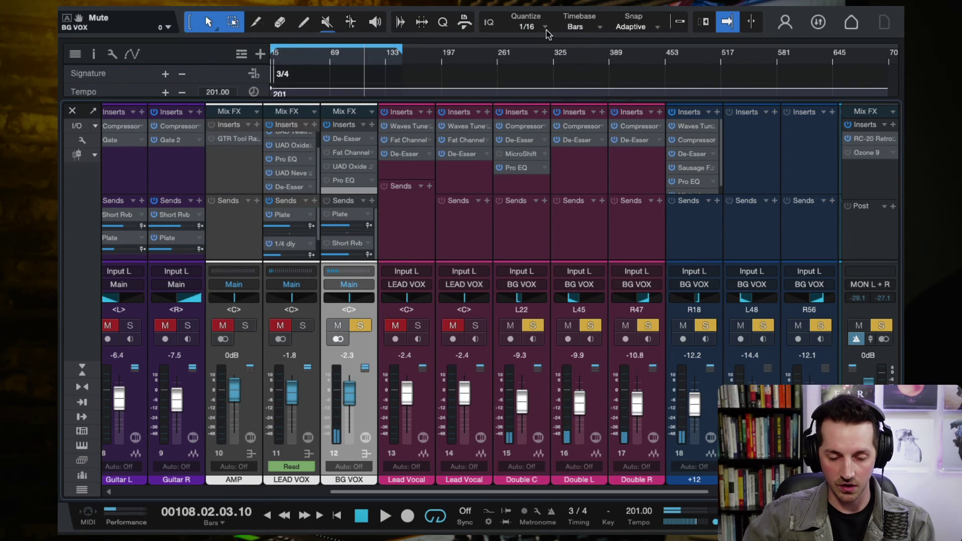
pyautogui.click(350, 140)
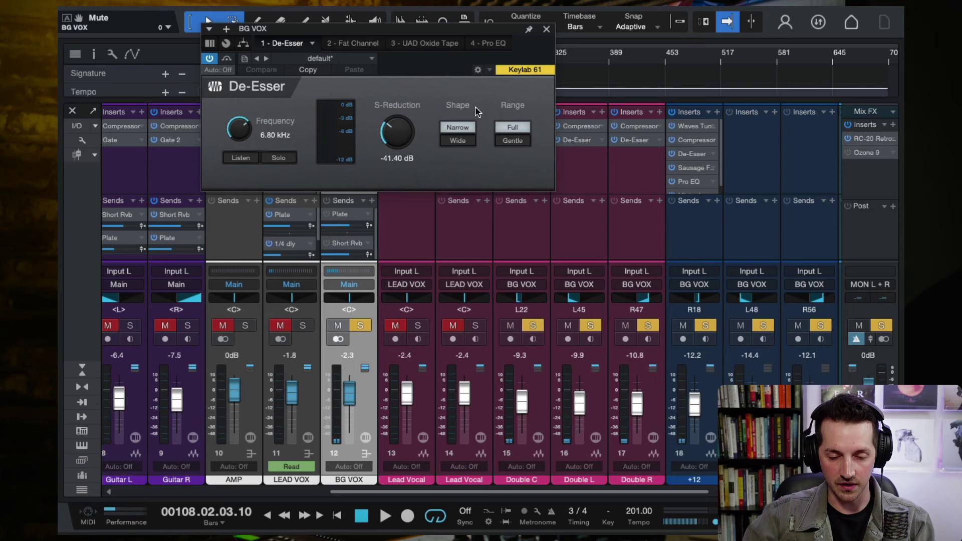
pyautogui.click(547, 29)
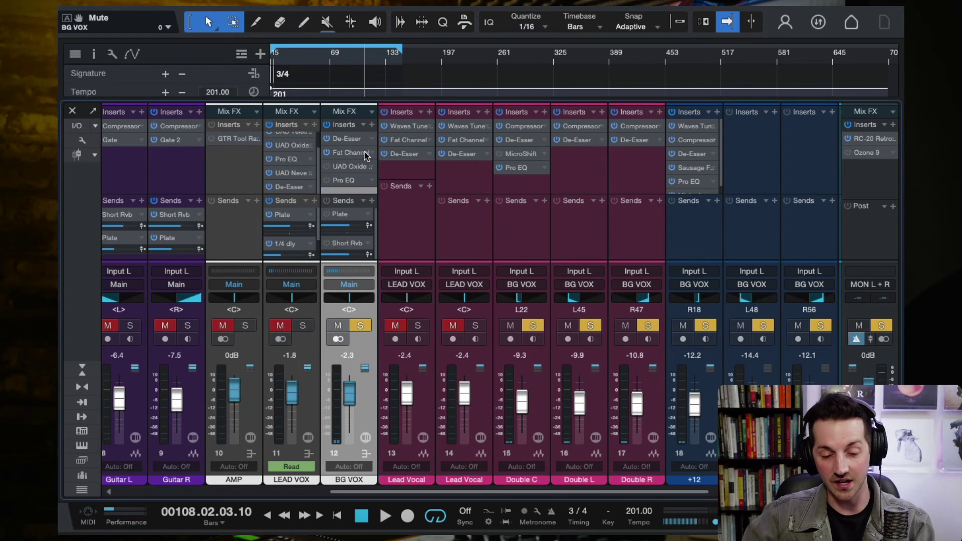
# Activate the Fat Channel on BG VOX, audition it on the background vocals, and review its Vintage EQ settings
pyautogui.click(351, 153)
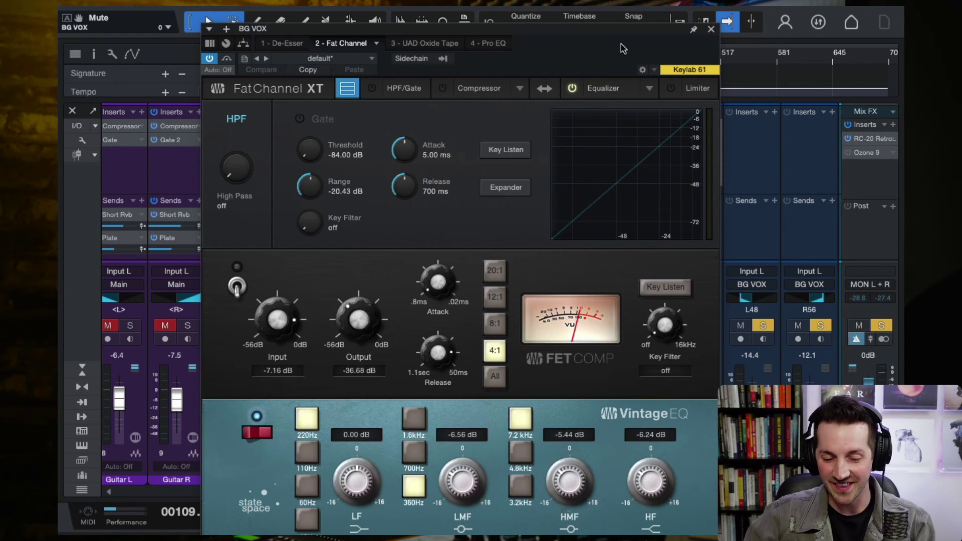
pyautogui.moveTo(623, 49); pyautogui.dragTo(619, 21)
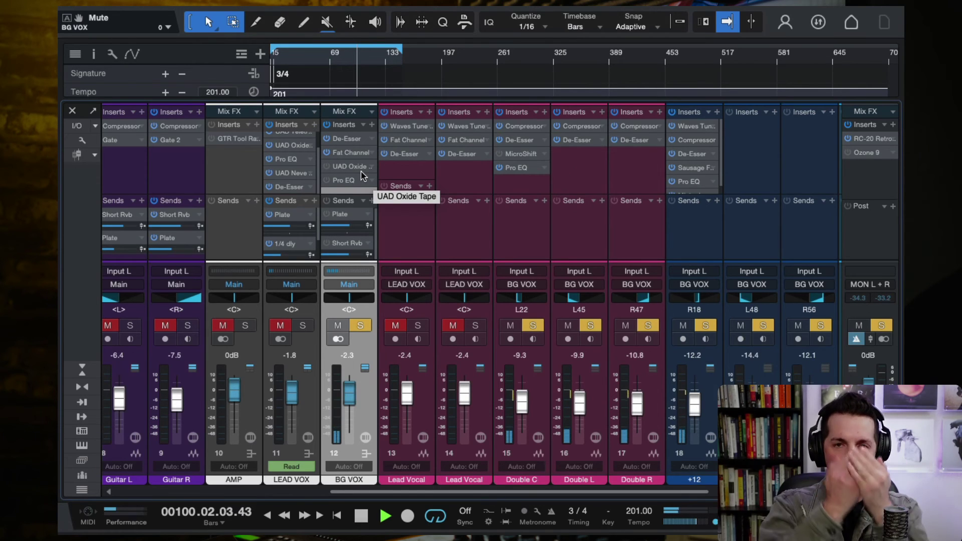
pyautogui.doubleClick(335, 154)
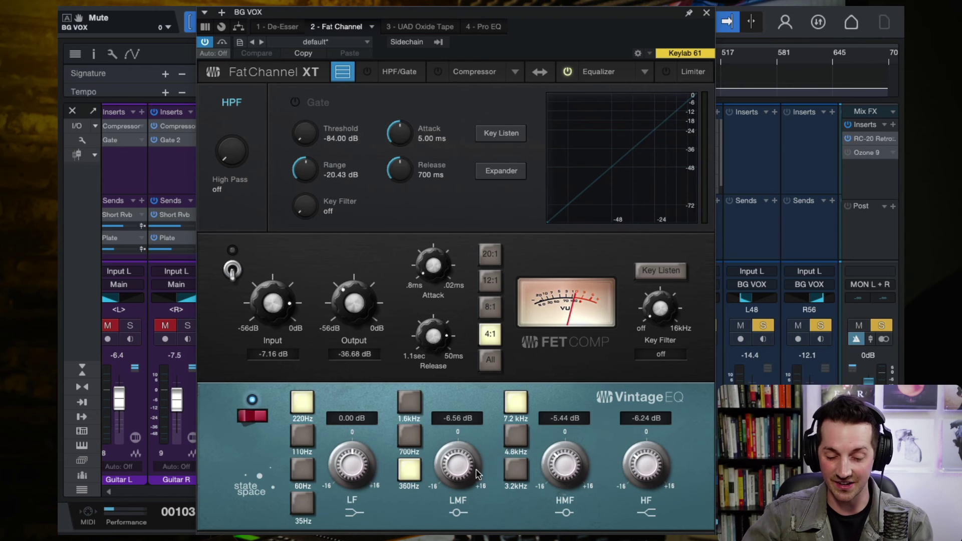
pyautogui.click(706, 13)
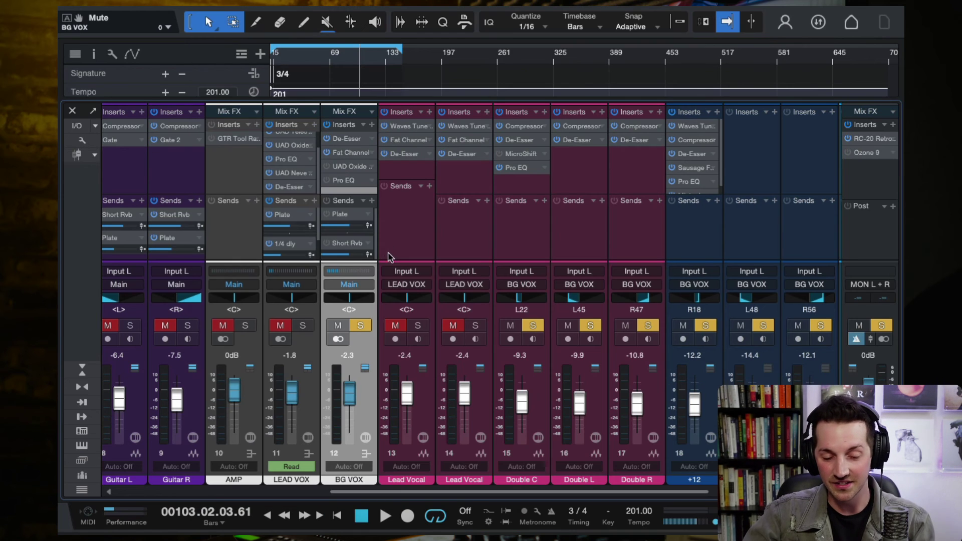
# Activate the UAD Oxide Tape on BG VOX and compare the background vocals with it bypassed and active
pyautogui.doubleClick(350, 167)
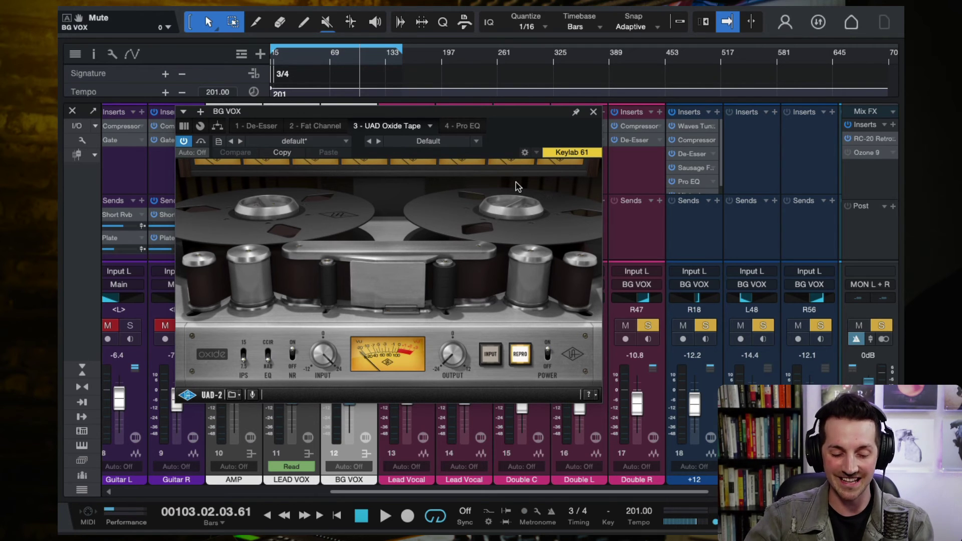
pyautogui.press('space')
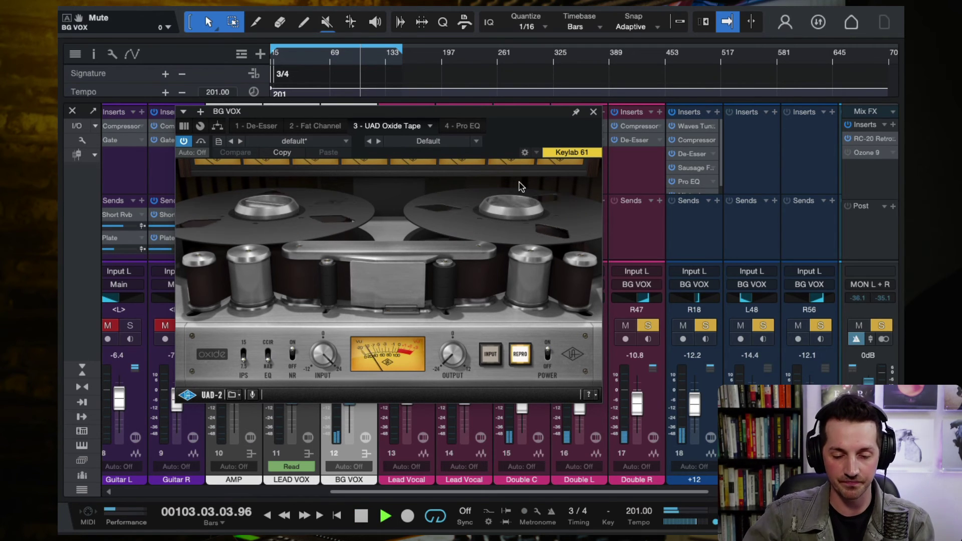
pyautogui.click(183, 142)
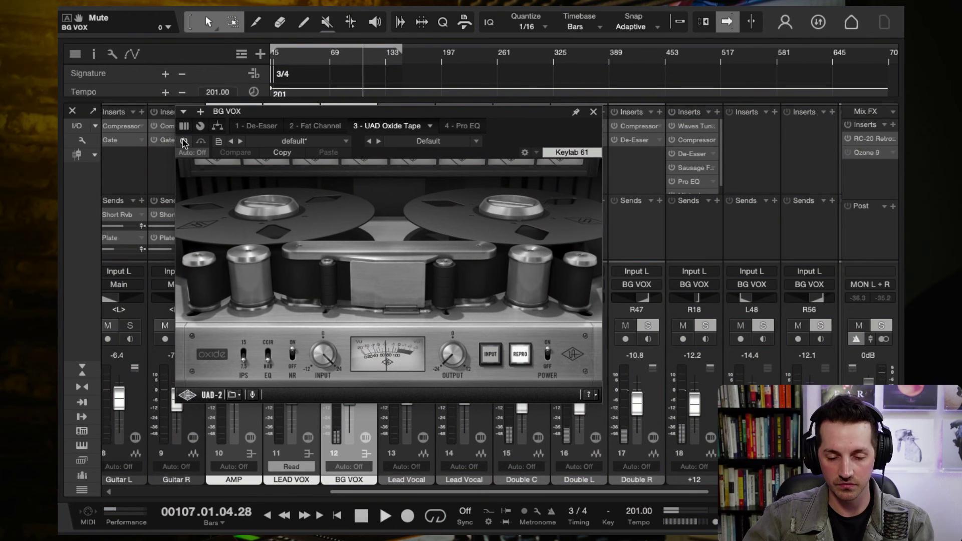
pyautogui.click(183, 142)
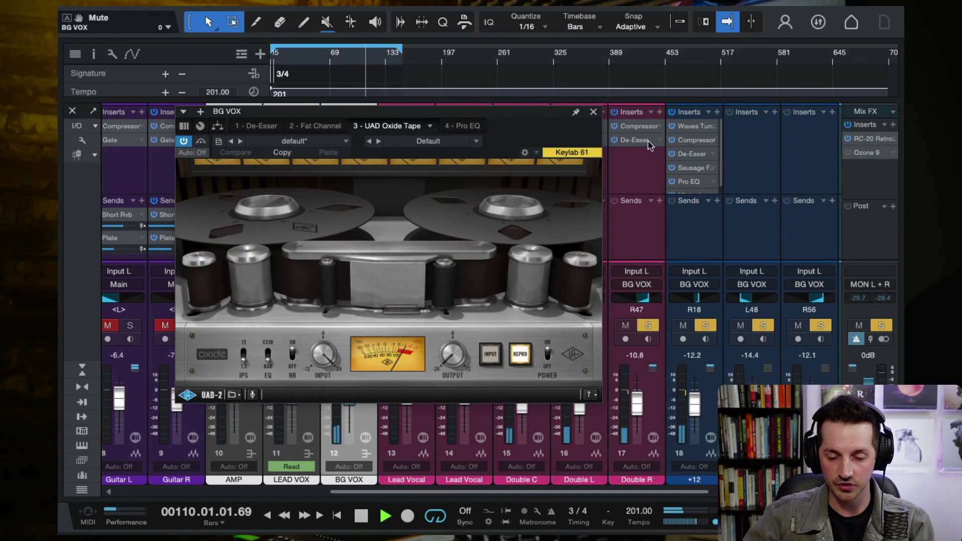
pyautogui.click(593, 112)
pyautogui.press('space')
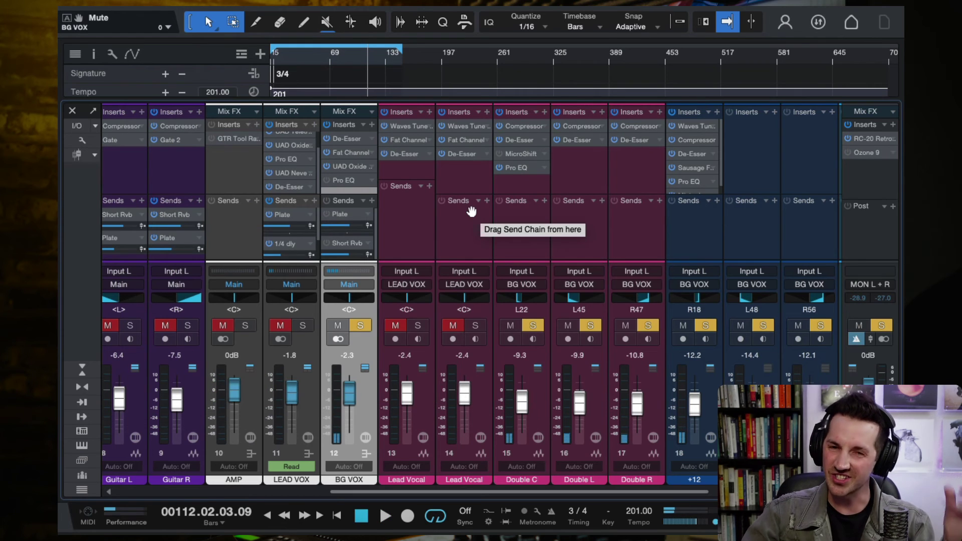
# Activate the Pro EQ on BG VOX and compare the background vocals with the EQ bypassed and active during playback
pyautogui.click(338, 181)
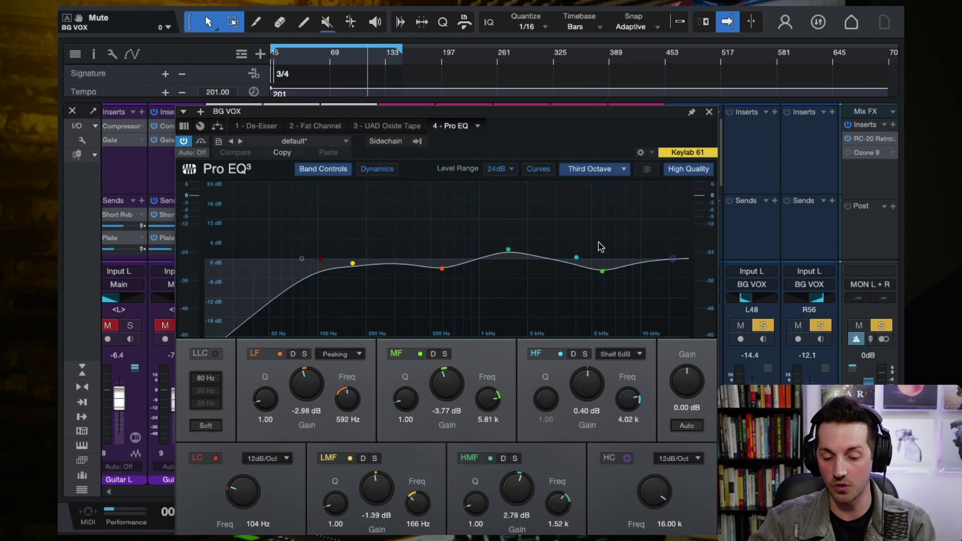
pyautogui.press('space')
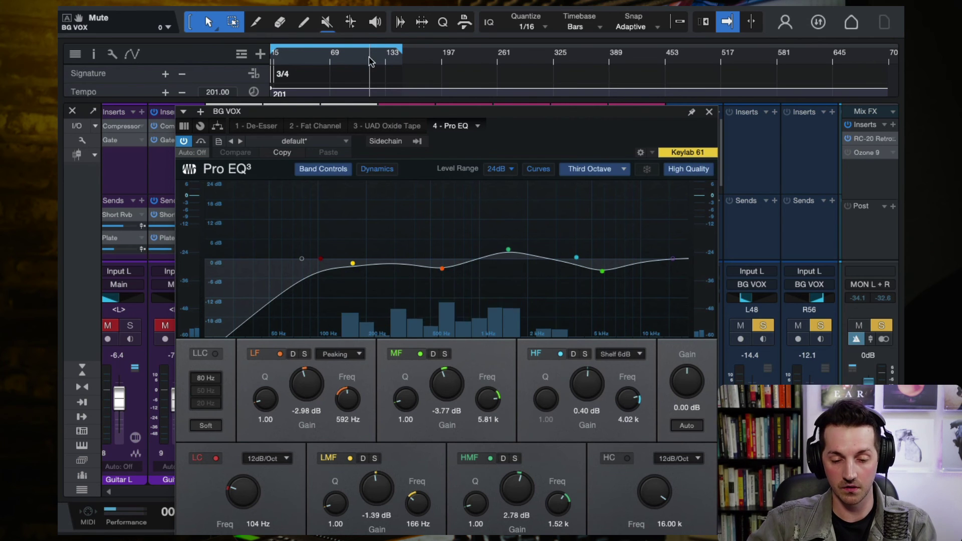
pyautogui.click(184, 142)
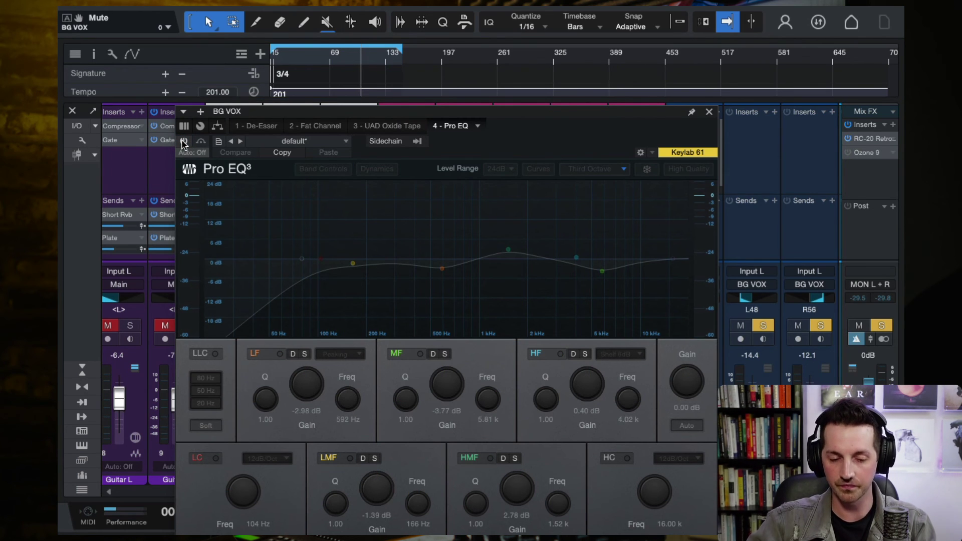
pyautogui.click(184, 142)
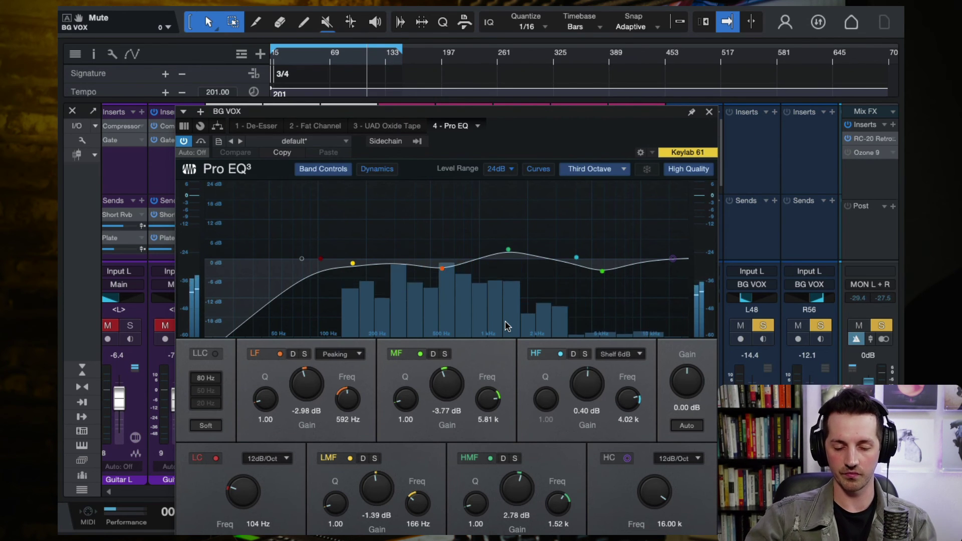
pyautogui.press('space')
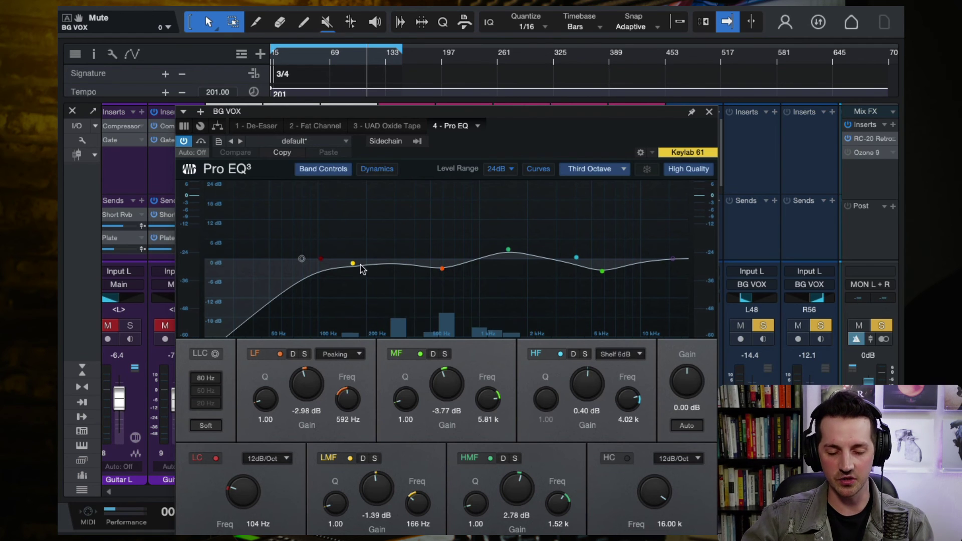
pyautogui.click(707, 113)
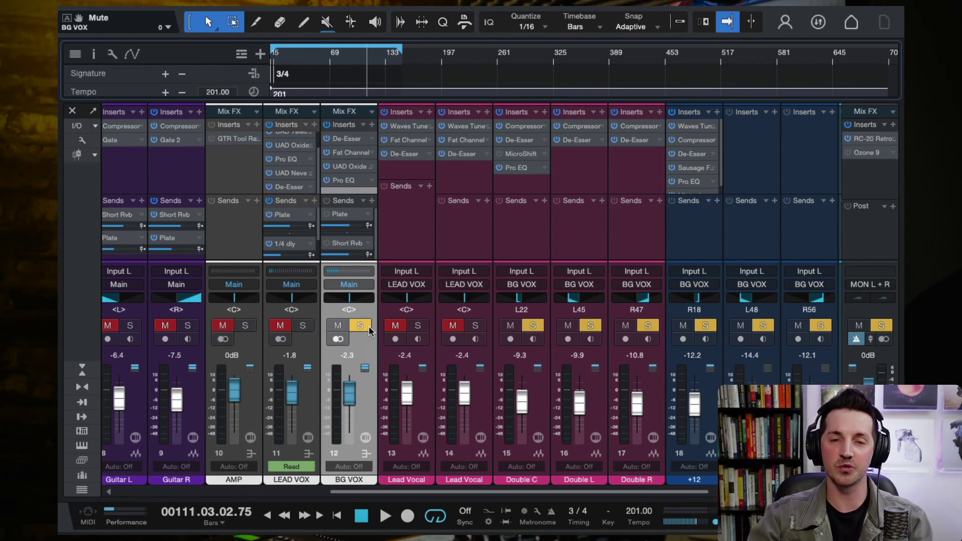
# Activate the Plate and Short Rvb sends on BG VOX while auditioning the background vocals
pyautogui.hscroll(4, 528, 311)
pyautogui.hscroll(-6, 528, 311)
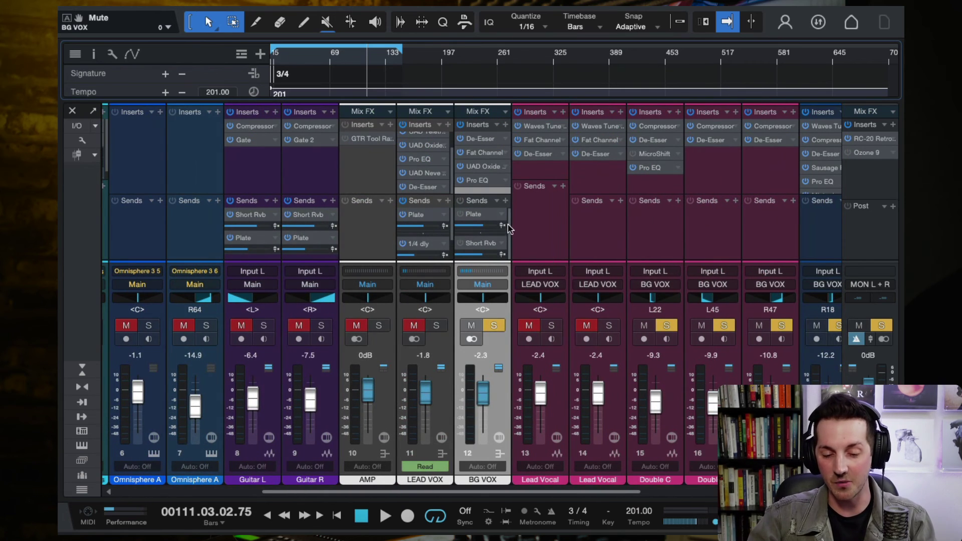
pyautogui.click(458, 215)
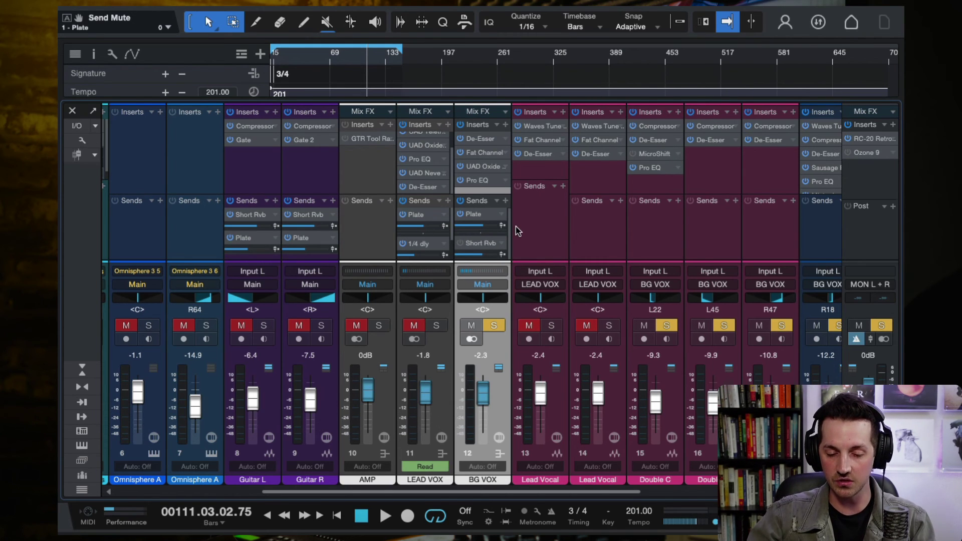
pyautogui.press('space')
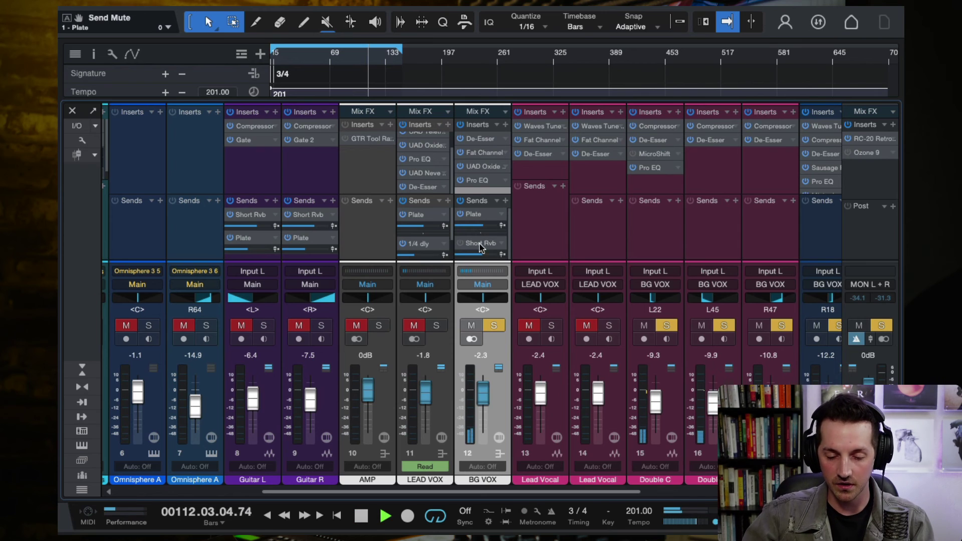
pyautogui.click(462, 244)
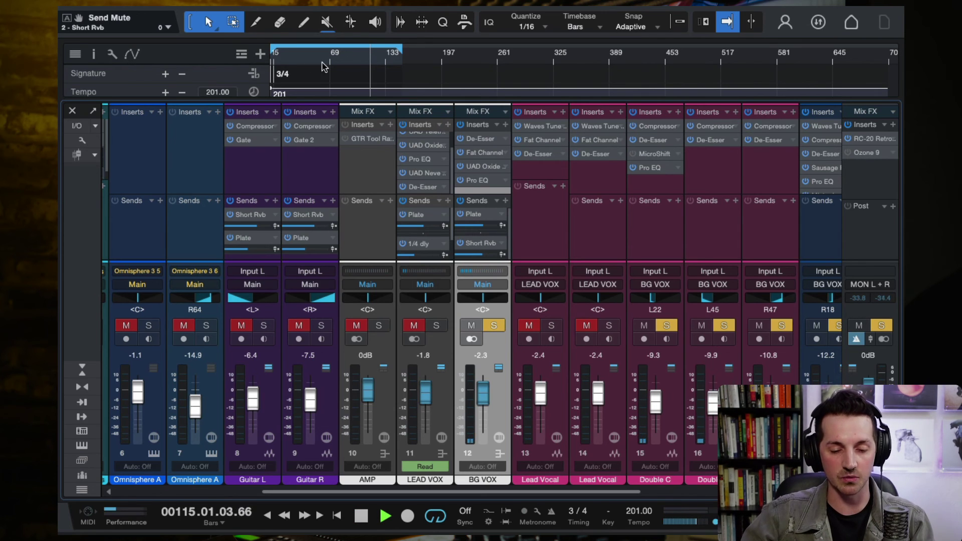
# Replay the soloed background vocals from an earlier point together with a soloed LEAD VOX, and clear all solos
pyautogui.click(360, 61)
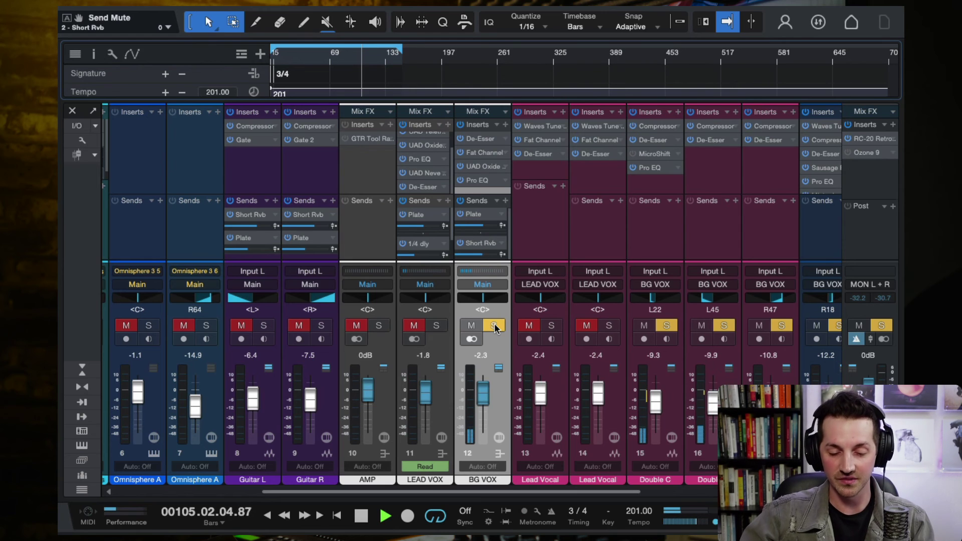
pyautogui.click(437, 325)
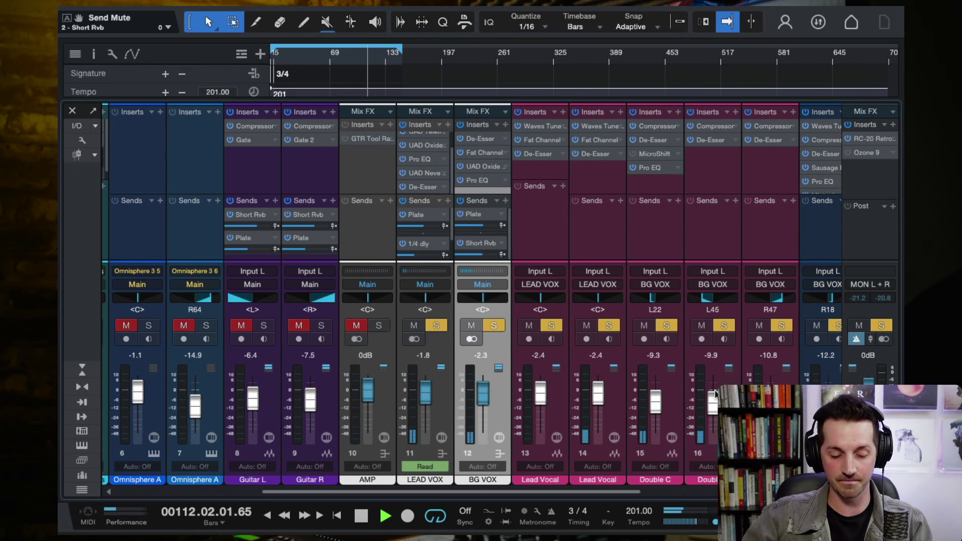
pyautogui.click(883, 327)
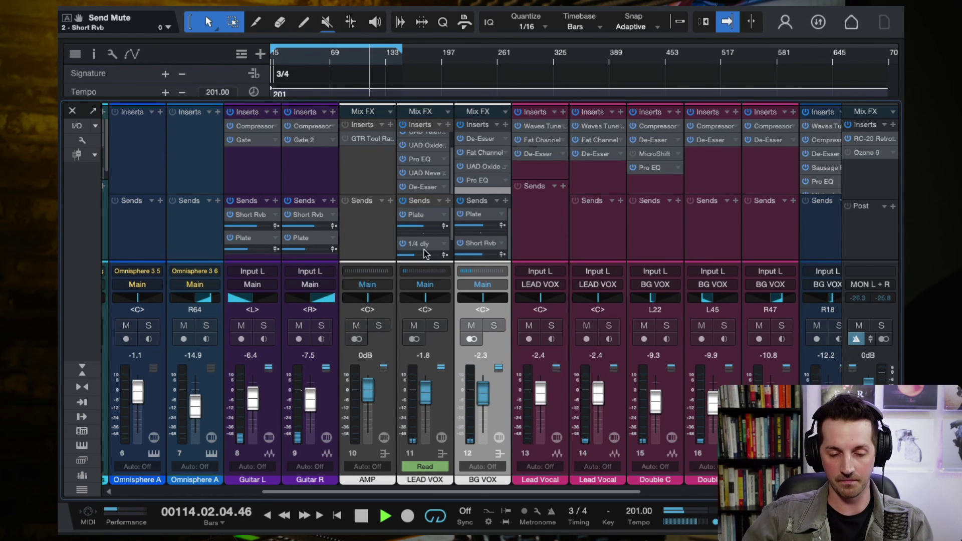
# Play the full mix from earlier in the song while looking over the mixer channels and the LEAD VOX inserts
pyautogui.press('space')
pyautogui.click(350, 58)
pyautogui.press('space')
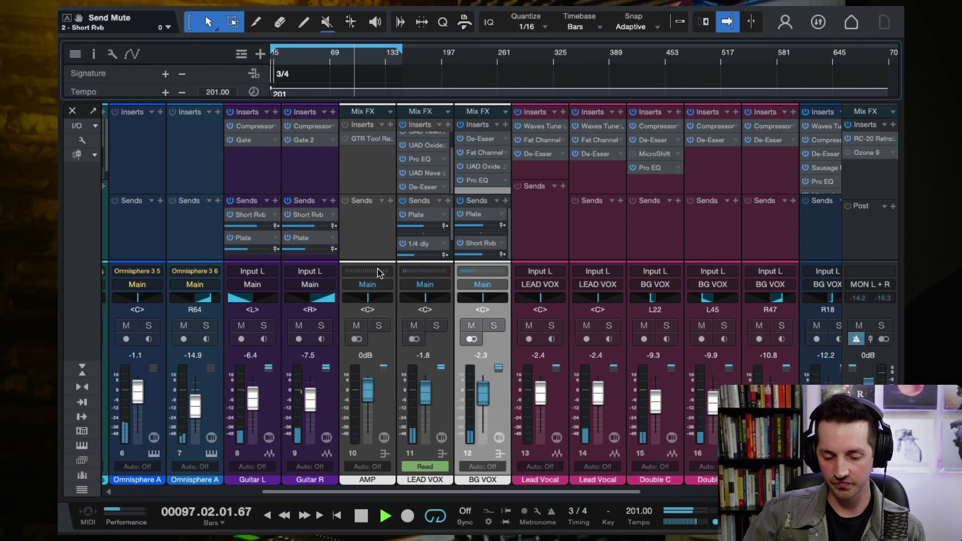
pyautogui.hscroll(-4, 439, 318)
pyautogui.hscroll(5, 617, 331)
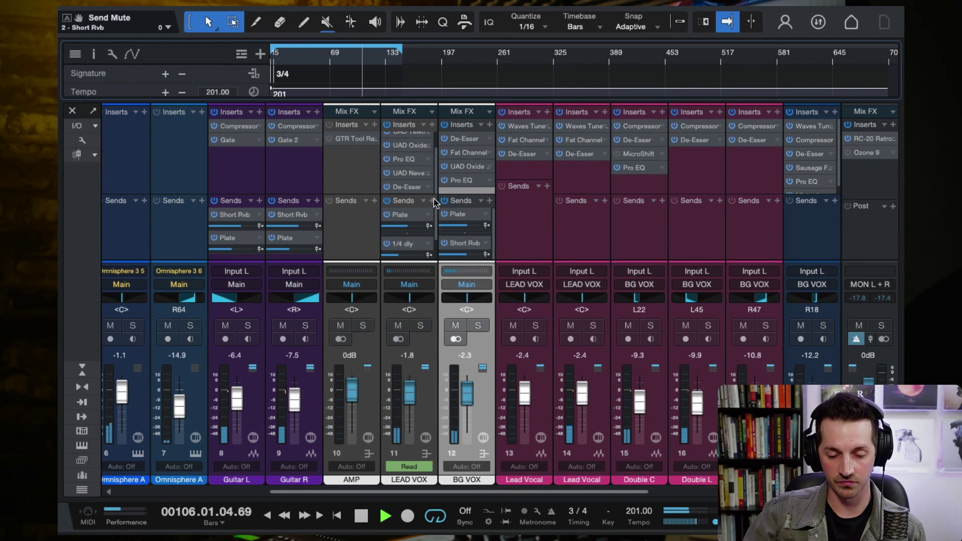
pyautogui.scroll(2, 435, 165)
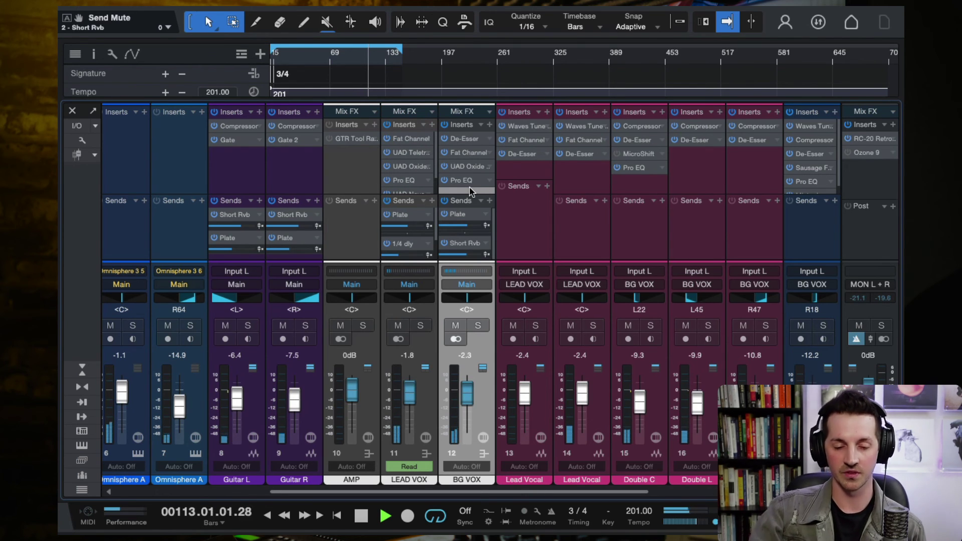
pyautogui.press('space')
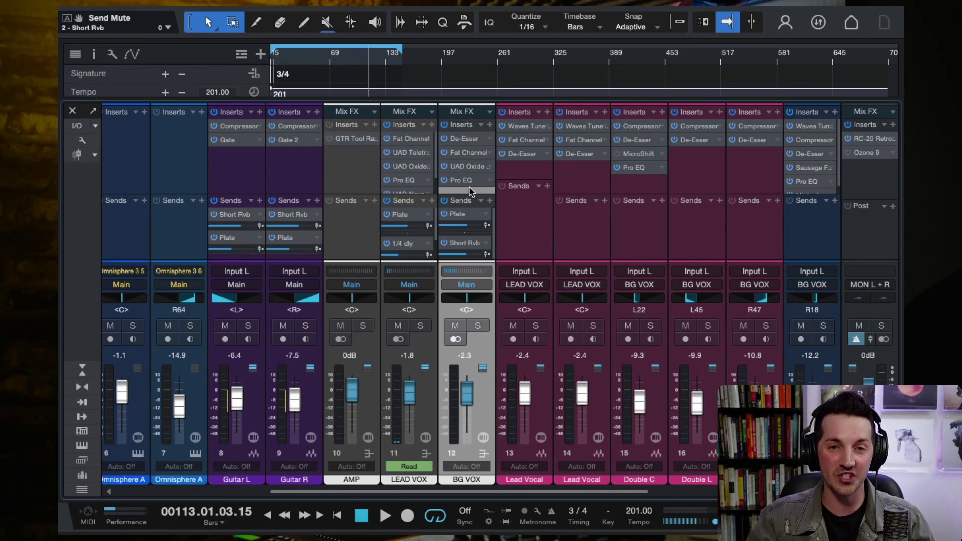